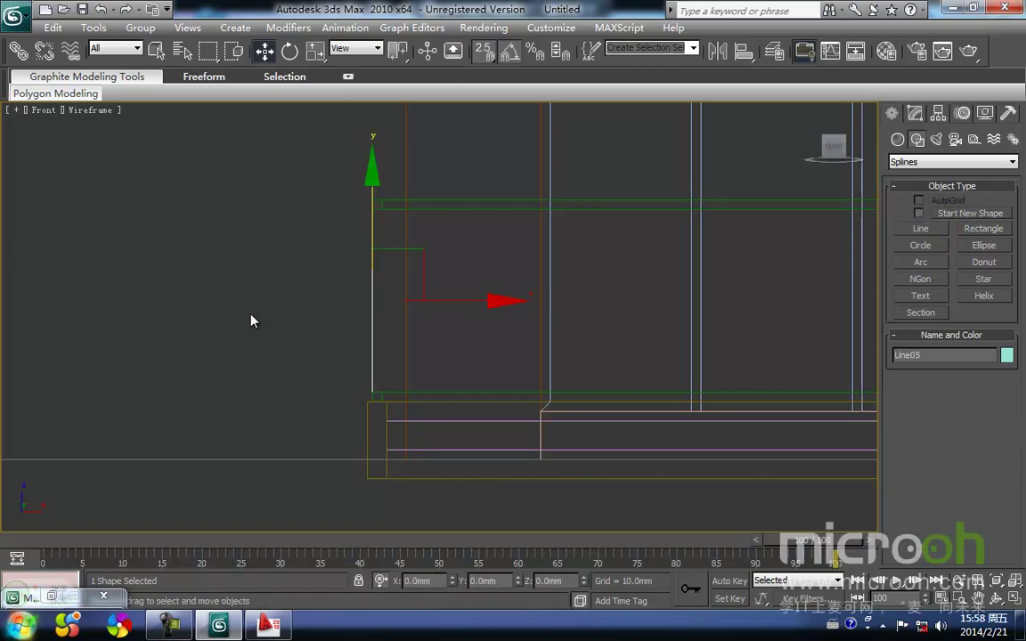
Step: Apply a Sweep modifier to the vertical post line, with a 50 mm length and 50 mm width section
left_click(375, 338)
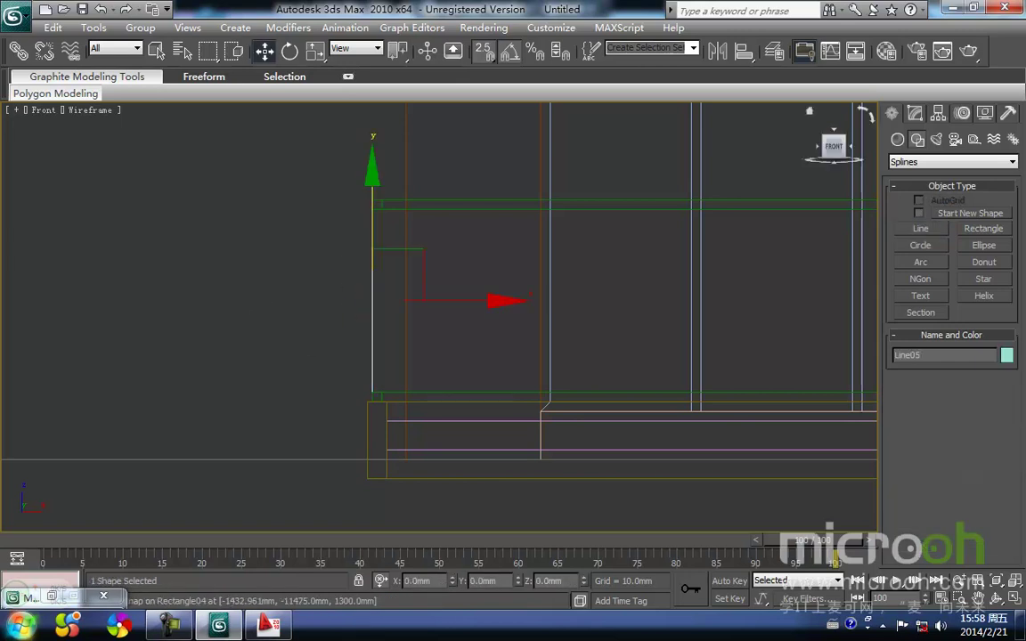
left_click(915, 113)
left_click(981, 198)
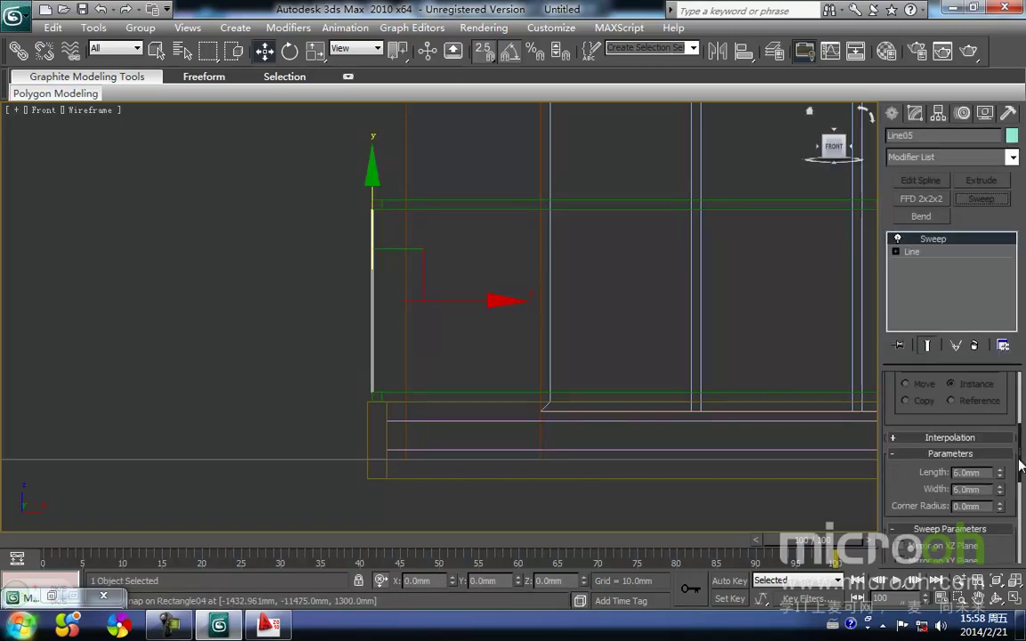
left_click_drag(1019, 463, 695, 458)
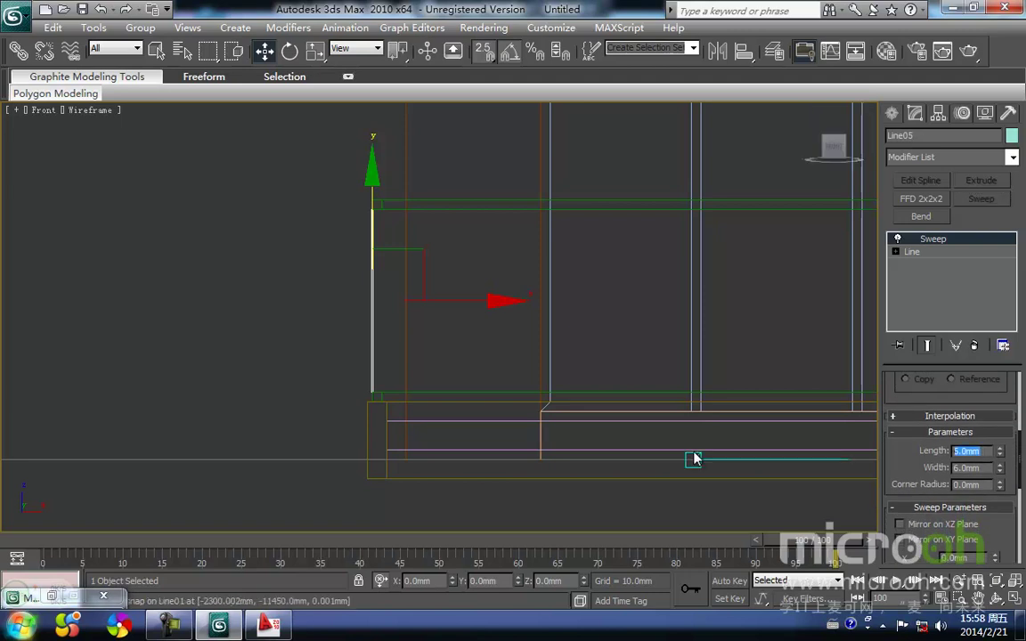
key("Return")
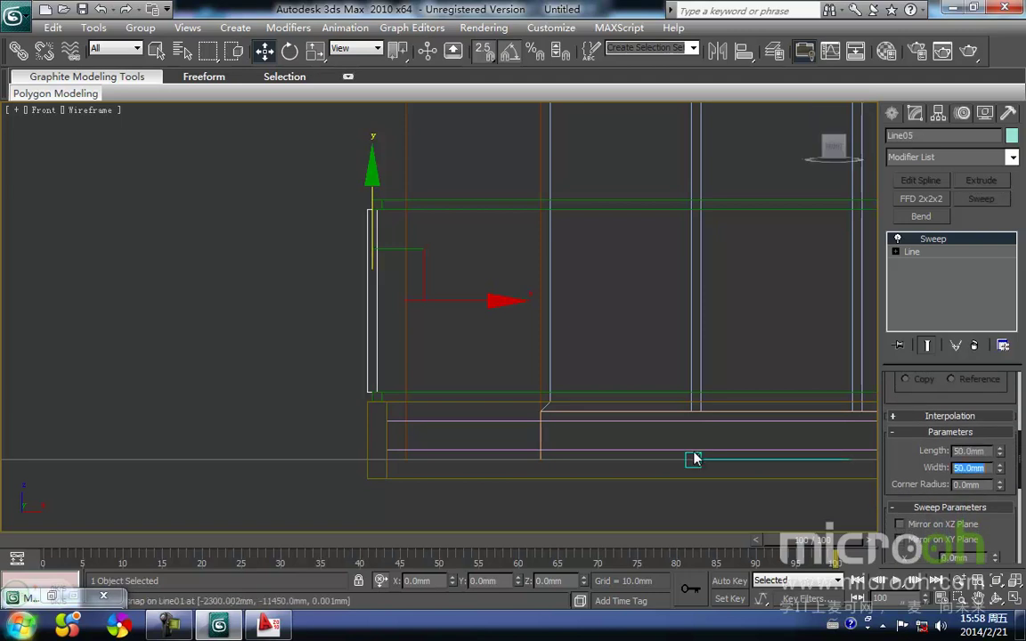
Step: Move the swept post horizontally in the front view to align its outer edge with the ends of the rails
left_click(261, 334)
left_click_drag(383, 329, 329, 291)
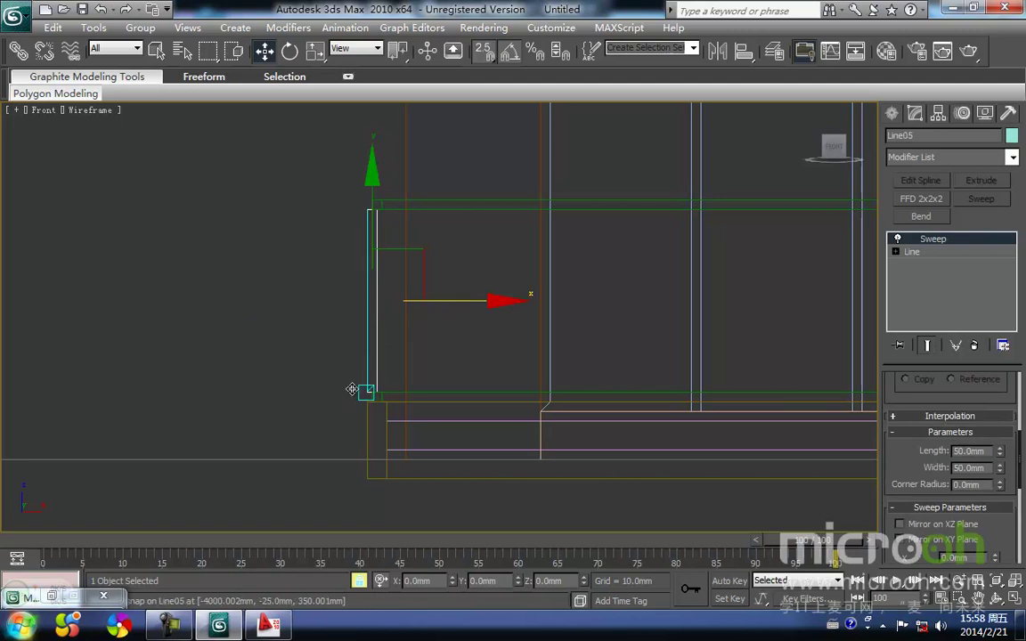
left_click_drag(360, 390, 363, 389)
Step: Move the post along Y in the top view, snapping it against the wall at the end of the balcony's short rail
key("t")
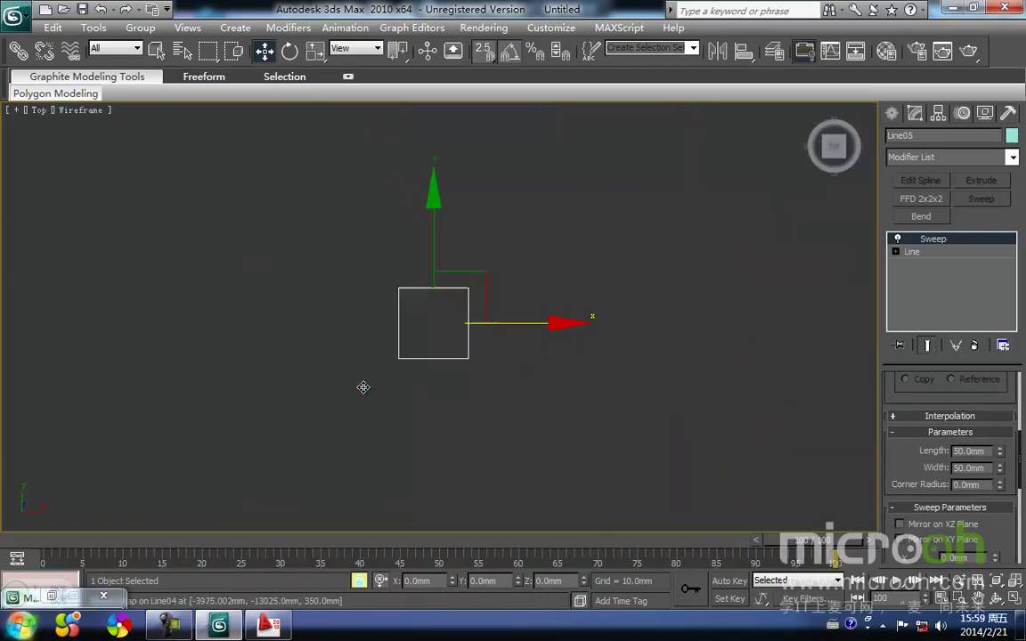
middle_click_drag(362, 387, 369, 338)
scroll(369, 338, "down", 3)
left_click_drag(426, 287, 426, 518)
middle_click_drag(426, 518, 430, 209)
left_click_drag(430, 208, 427, 469)
middle_click_drag(426, 463, 419, 255)
middle_click_drag(422, 346, 420, 252)
left_click_drag(437, 180, 434, 361)
scroll(435, 414, "up", 3)
middle_click_drag(445, 446, 422, 162)
scroll(423, 249, "down", 1)
scroll(421, 312, "up", 2)
middle_click_drag(419, 349, 416, 203)
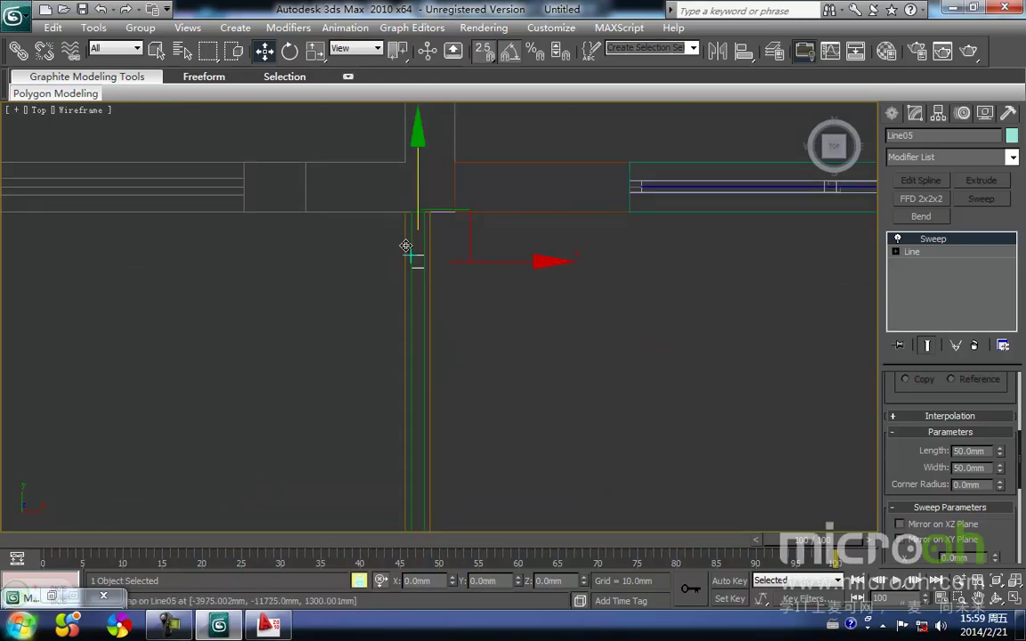
left_click_drag(412, 253, 410, 216)
middle_click_drag(398, 263, 405, 234)
scroll(406, 227, "down", 1)
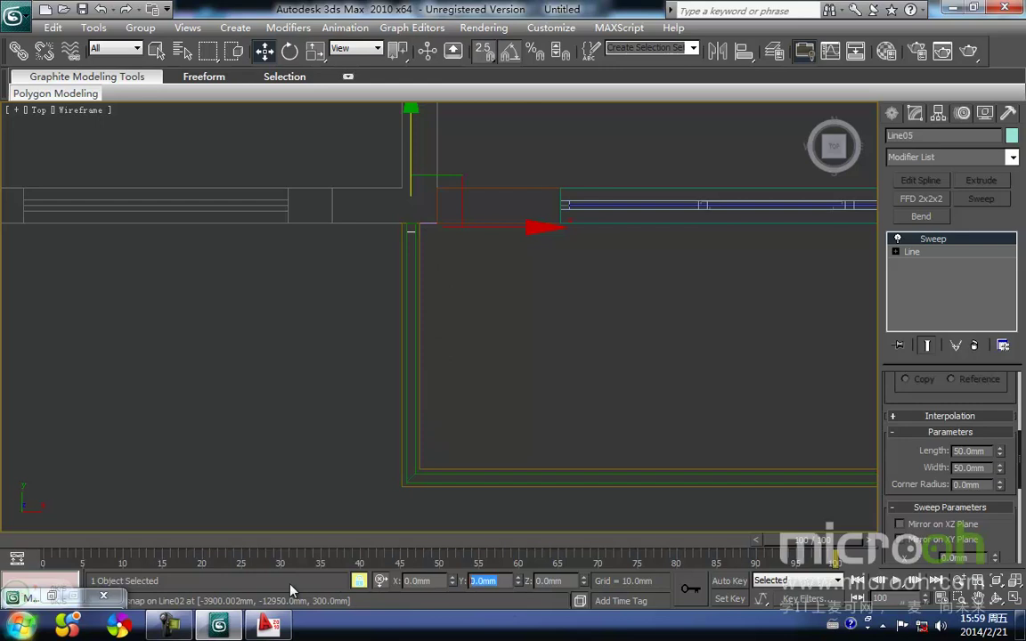
Step: Clone the wall-side post as an instance directly beside it and offset the copy -1000 mm in Y
left_click_drag(405, 217, 402, 228, "shift")
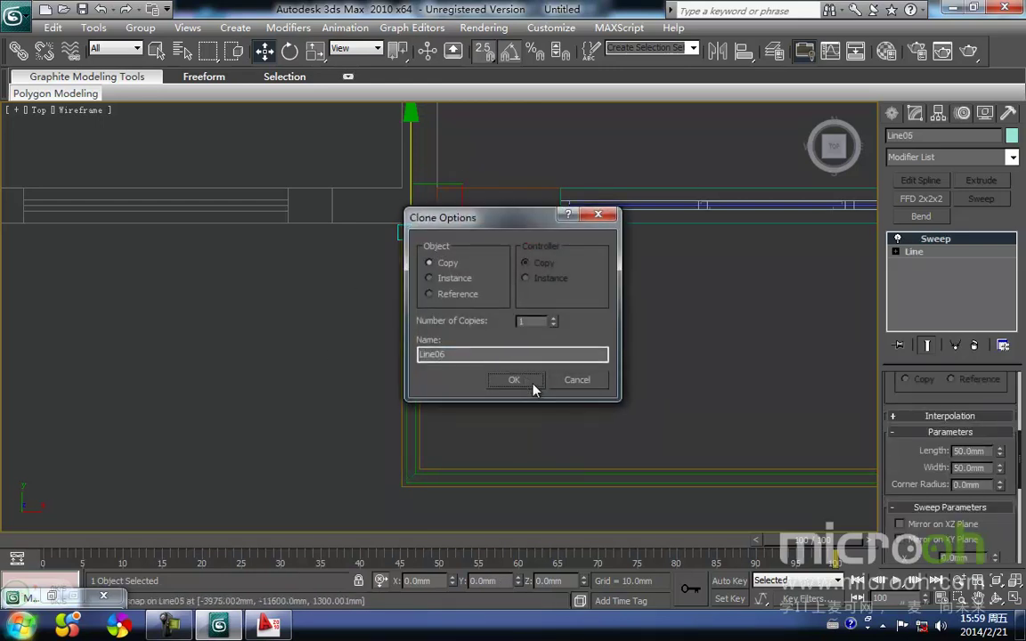
left_click(429, 278)
left_click(508, 381)
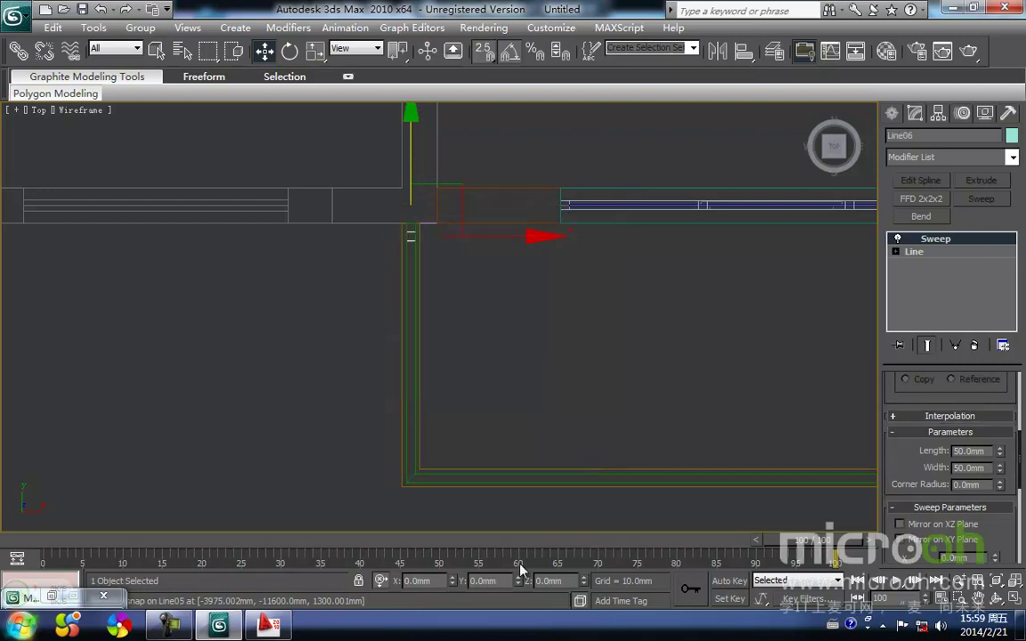
type("-1000")
key("Return")
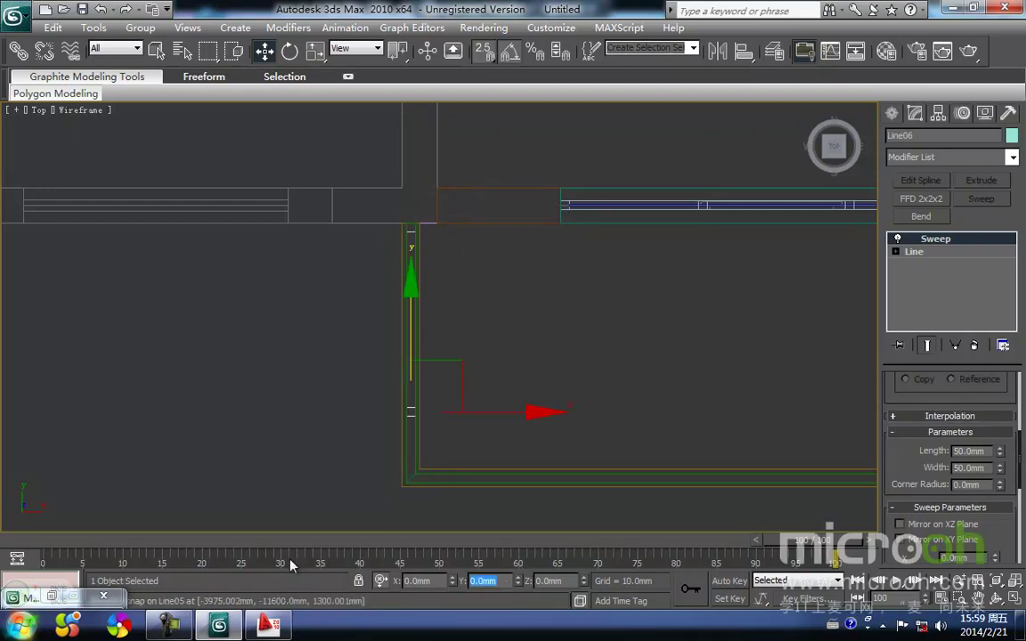
Step: Move the copied post along Y to about the middle of the short rail
middle_click_drag(516, 389, 435, 364)
scroll(510, 268, "up", 2)
scroll(433, 414, "down", 2)
middle_click_drag(389, 336, 360, 414)
key("space")
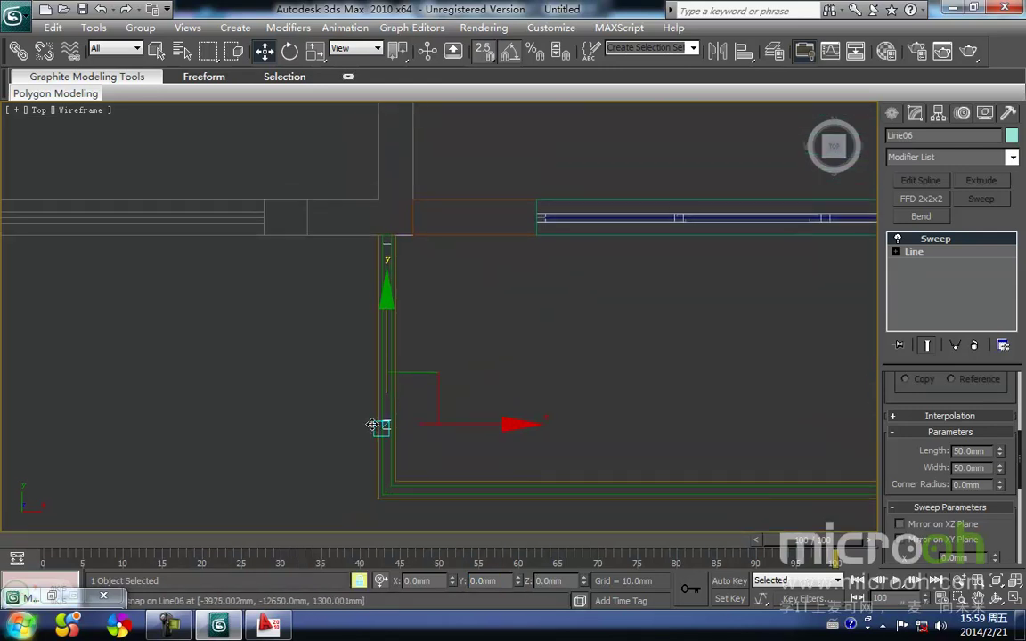
left_click_drag(372, 425, 380, 373)
Step: Clone the middle post along Y into the corner where the short and long rails meet
middle_click_drag(380, 401, 373, 320)
left_click_drag(373, 155, 370, 274, "shift")
middle_click_drag(431, 413, 268, 371)
Step: Clone the corner post as an instance on the long rail, snap it beside the corner post and offset it 1000 mm in X
key("space")
scroll(294, 378, "down", 2)
mouse_move(318, 357)
left_mouse_down()
mouse_move(399, 367)
mouse_move(389, 372)
left_mouse_up()
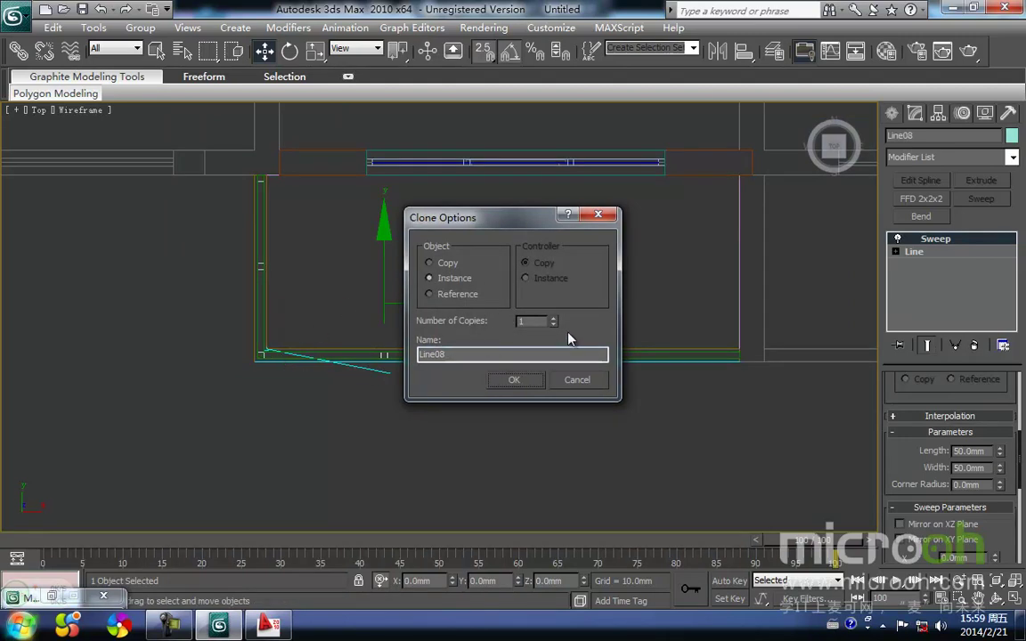
left_click(530, 385)
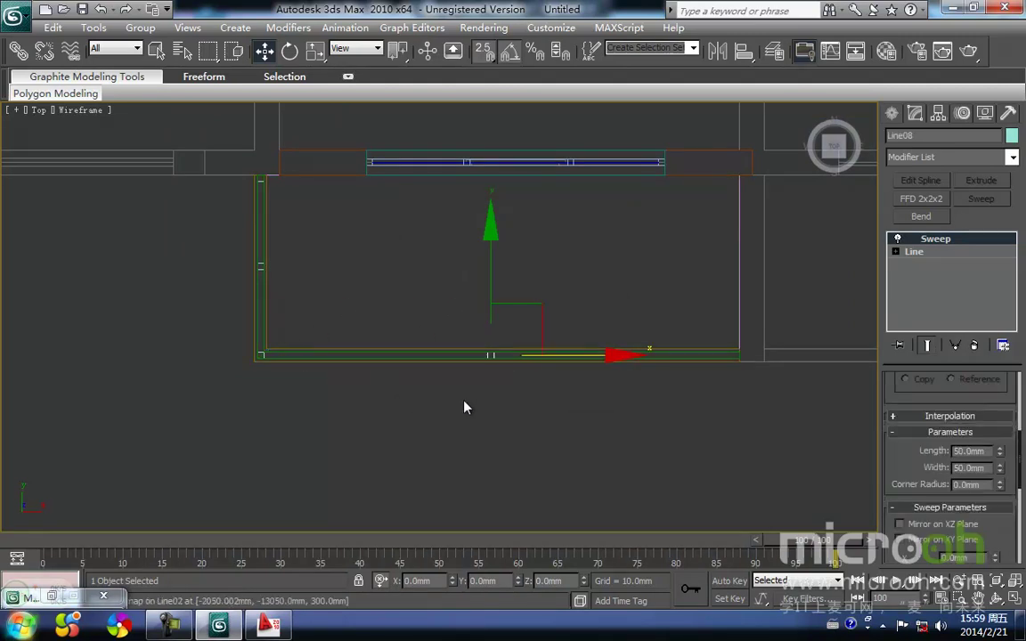
left_click_drag(483, 359, 265, 355)
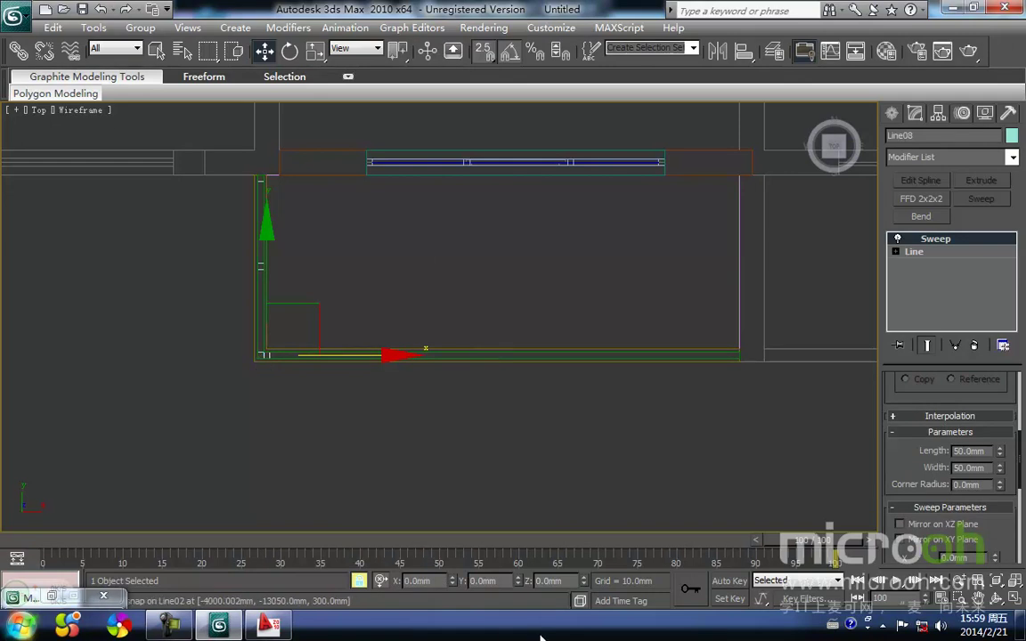
key("ctrl+z")
middle_click_drag(349, 375, 340, 390)
key("ctrl+y")
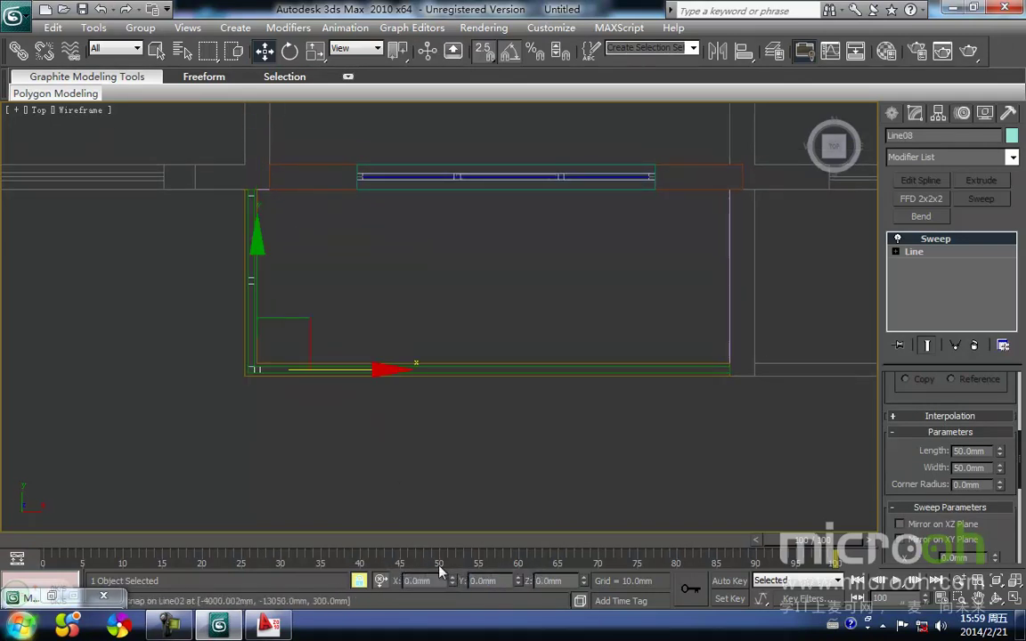
type("1000")
key("Return")
middle_click_drag(422, 393, 414, 401)
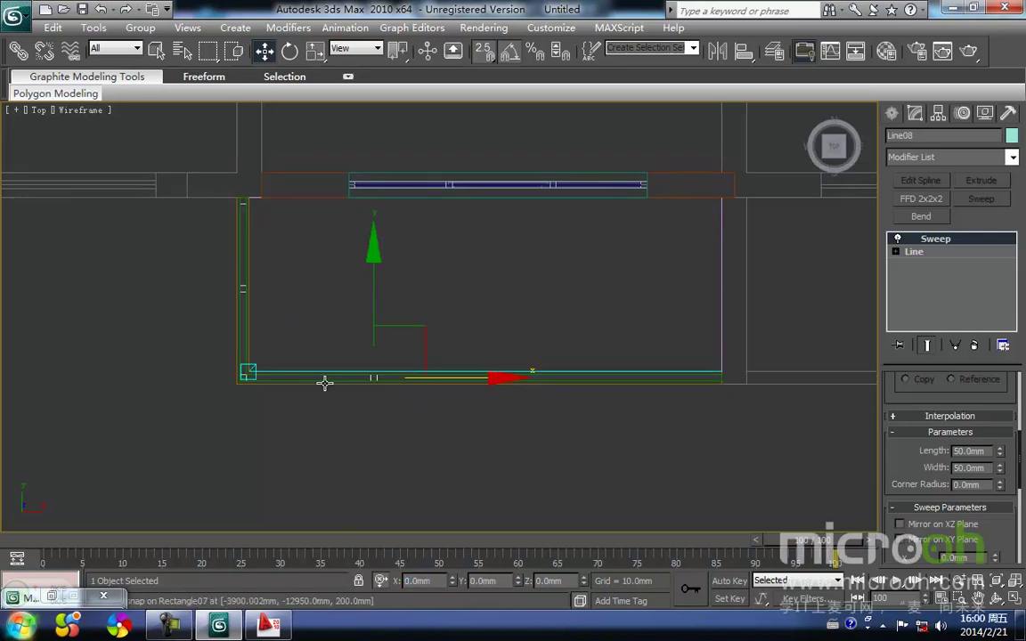
Step: Clone the new post further along the long rail at the same spacing to make the remaining intermediate posts
left_click_drag(249, 386, 509, 389, "shift")
key("Return")
key("Return")
Step: Clone the last intermediate post along X to the far end of the long rail
middle_click_drag(616, 425, 477, 447)
key("space")
left_click_drag(518, 417, 602, 414, "shift")
key("Return")
mouse_move(486, 442)
middle_mouse_down()
mouse_move(528, 441)
mouse_move(521, 372)
middle_mouse_up()
Step: Select only the three intermediate posts on the long rail and move them about 150 mm in negative X toward the corner
left_click(534, 399)
key("f")
scroll(650, 377, "down", 2)
key("F3")
middle_click_drag(628, 373, 499, 249, "alt")
middle_click_drag(744, 490, 621, 448)
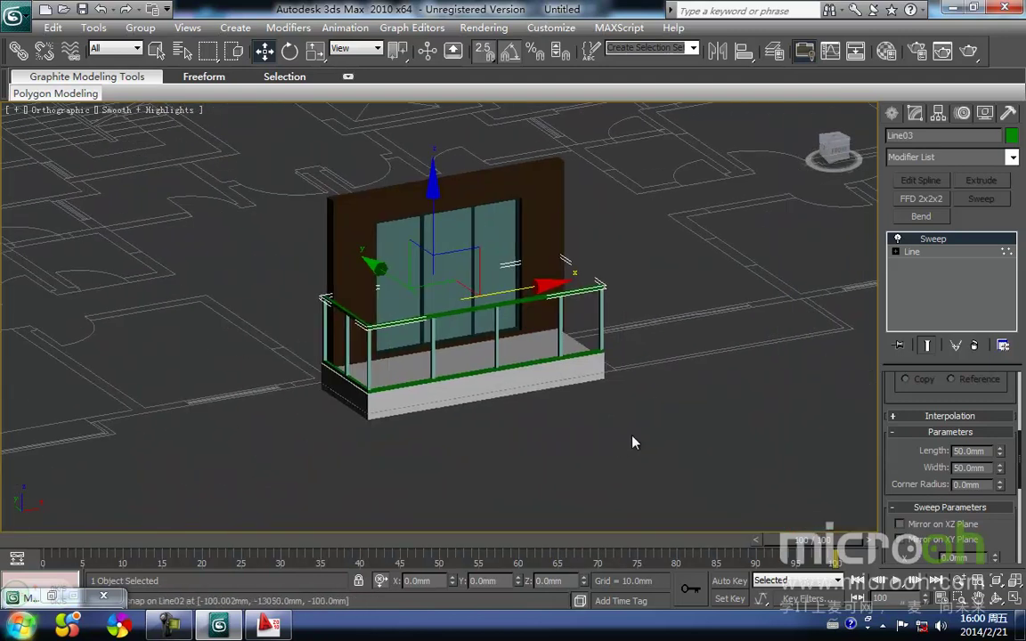
scroll(621, 448, "up", 2)
left_click(610, 361, "ctrl")
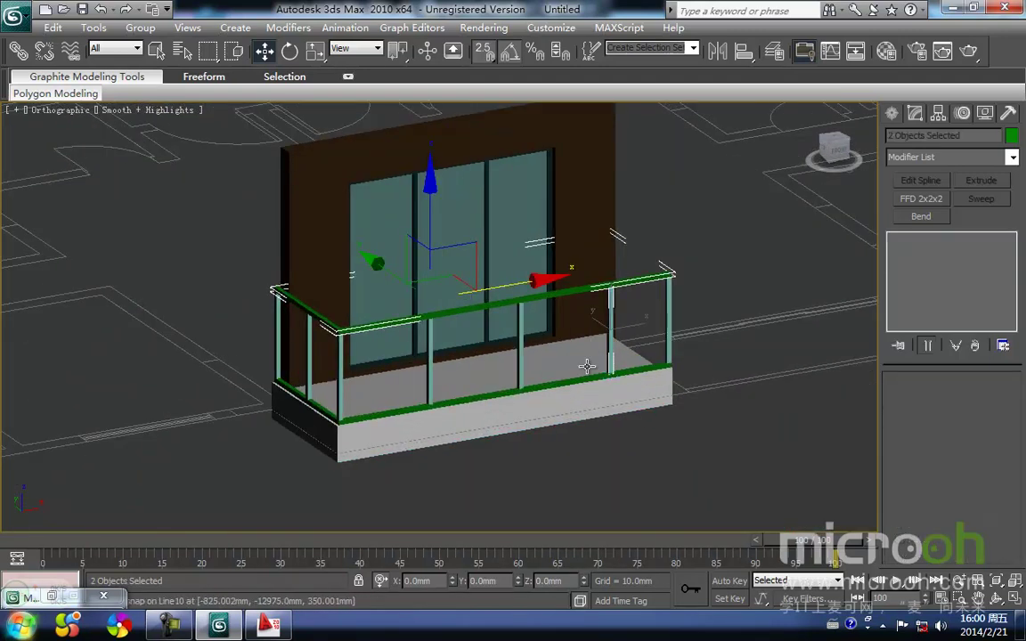
left_click(520, 372, "ctrl")
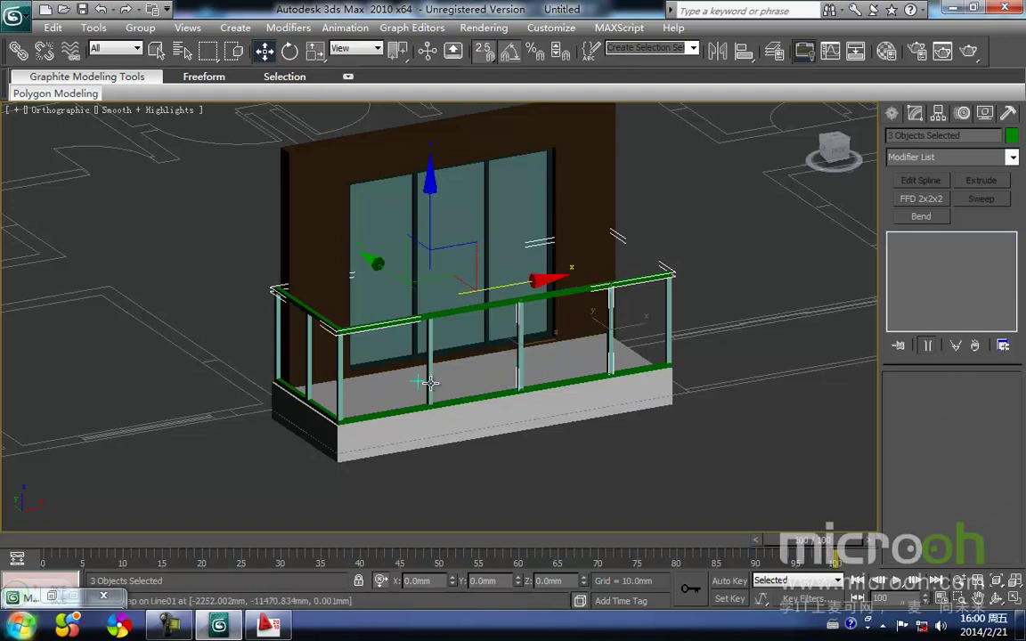
middle_click_drag(430, 385, 426, 387)
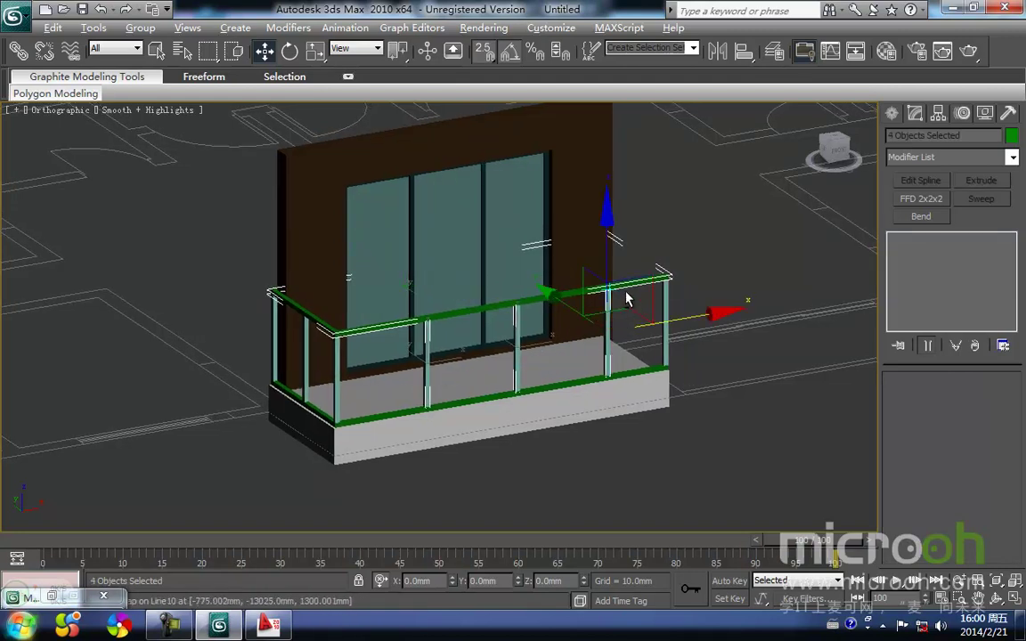
key("ctrl+z")
middle_click_drag(600, 324, 609, 299)
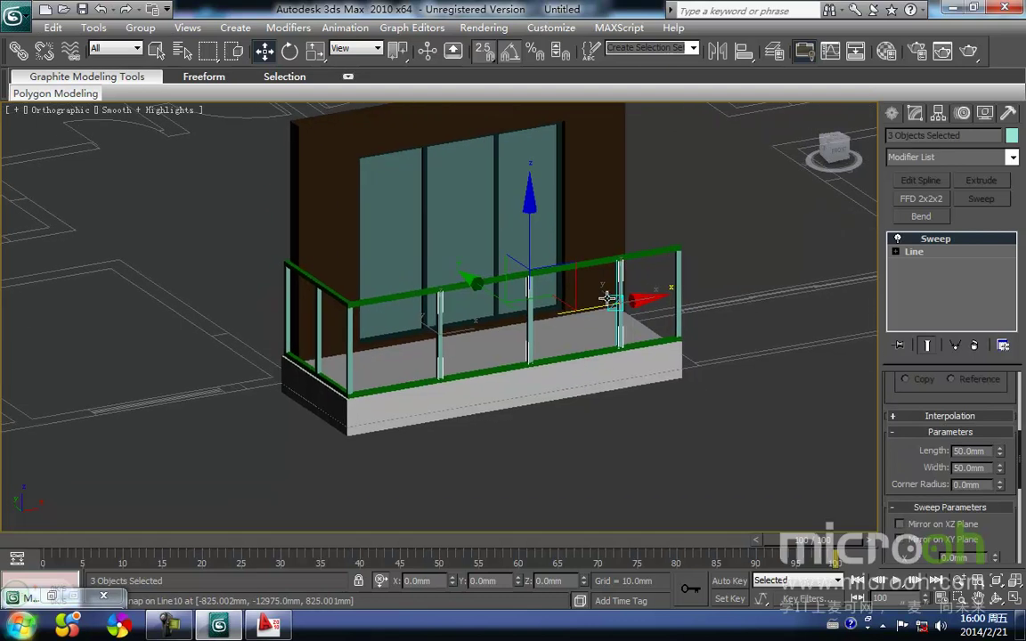
key("t")
key("z")
scroll(495, 366, "down", 2)
key("F3")
scroll(465, 368, "down", 4)
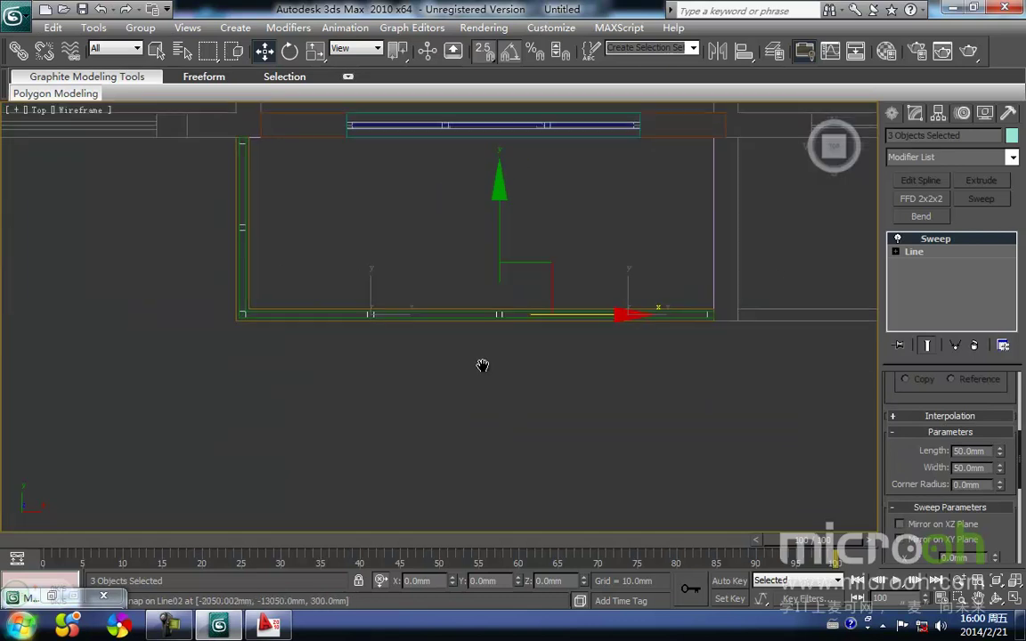
left_click_drag(585, 318, 567, 317)
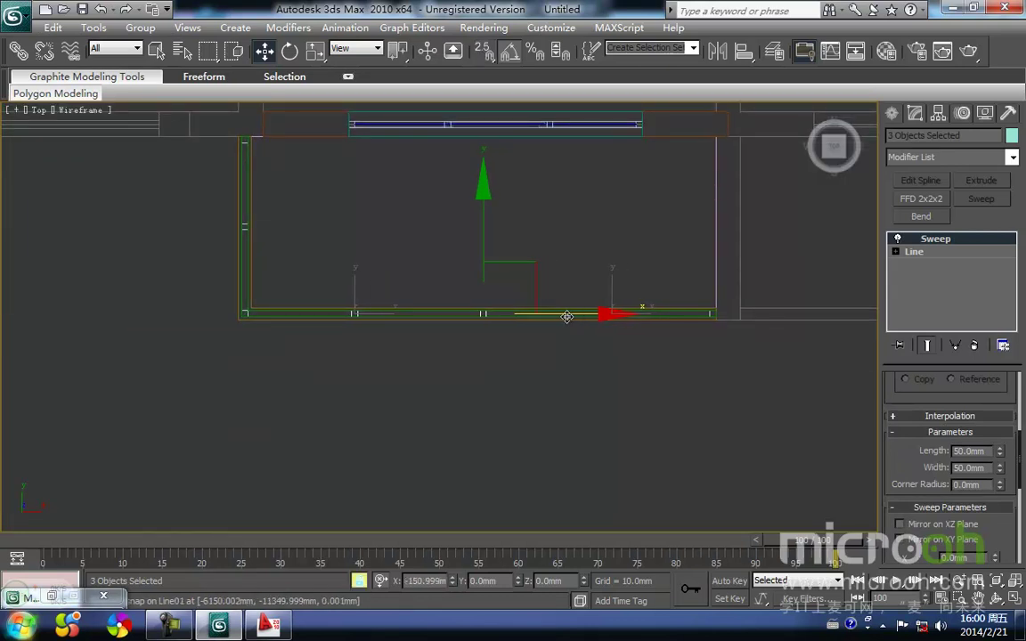
left_click(615, 392)
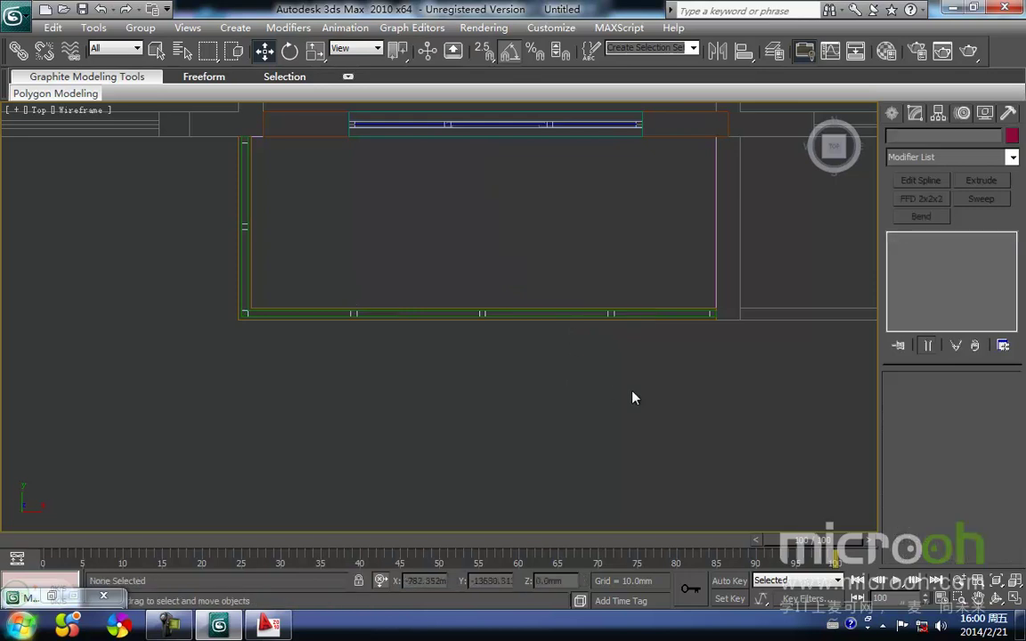
Step: Examine the balcony railing and its posts in the shaded 3D view from several angles
middle_click_drag(633, 398, 657, 280, "alt")
key("F3")
scroll(655, 280, "down", 4)
middle_click_drag(591, 325, 429, 328, "alt")
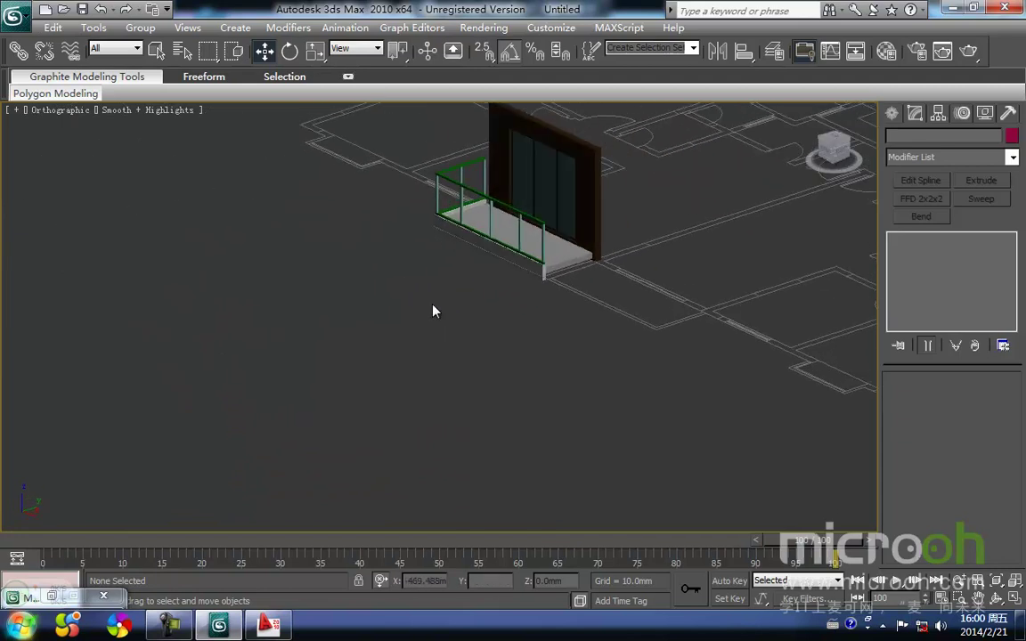
scroll(494, 168, "up", 4)
scroll(458, 389, "down", 4)
middle_click_drag(458, 389, 488, 304, "alt")
scroll(488, 266, "up", 4)
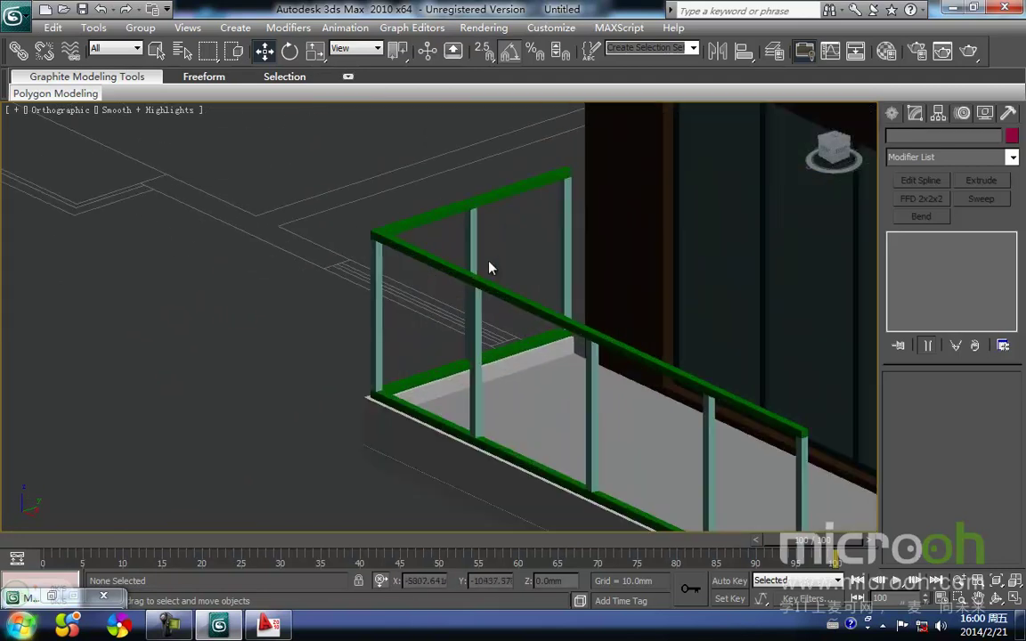
scroll(453, 318, "up", 2)
Step: Select all nine rails and posts of the balcony railing together
key("F3")
left_click(542, 270)
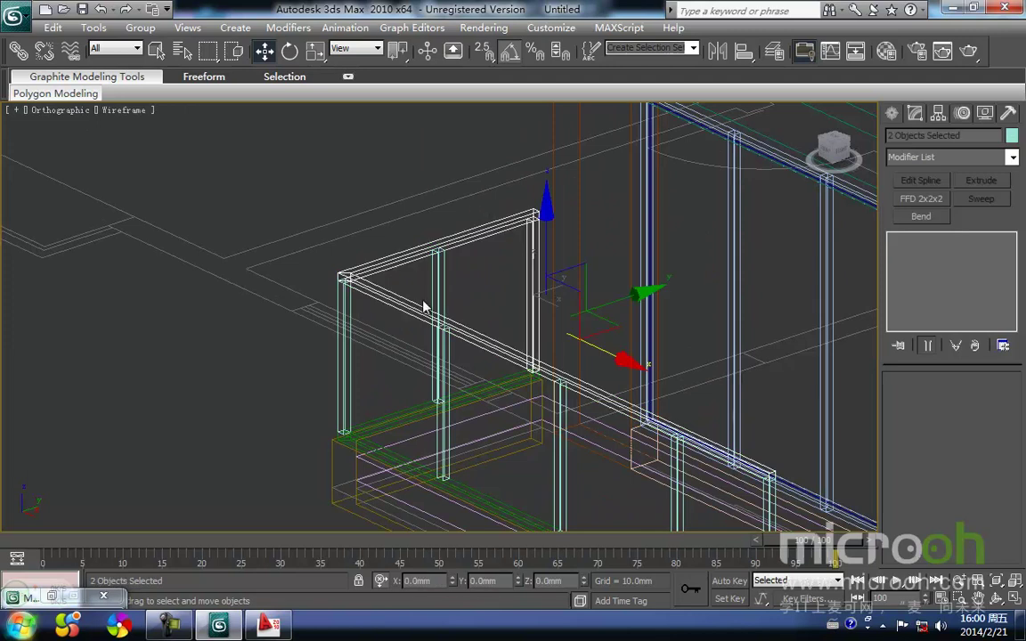
left_click_drag(443, 367, 336, 349, "ctrl")
middle_click_drag(393, 459, 349, 308)
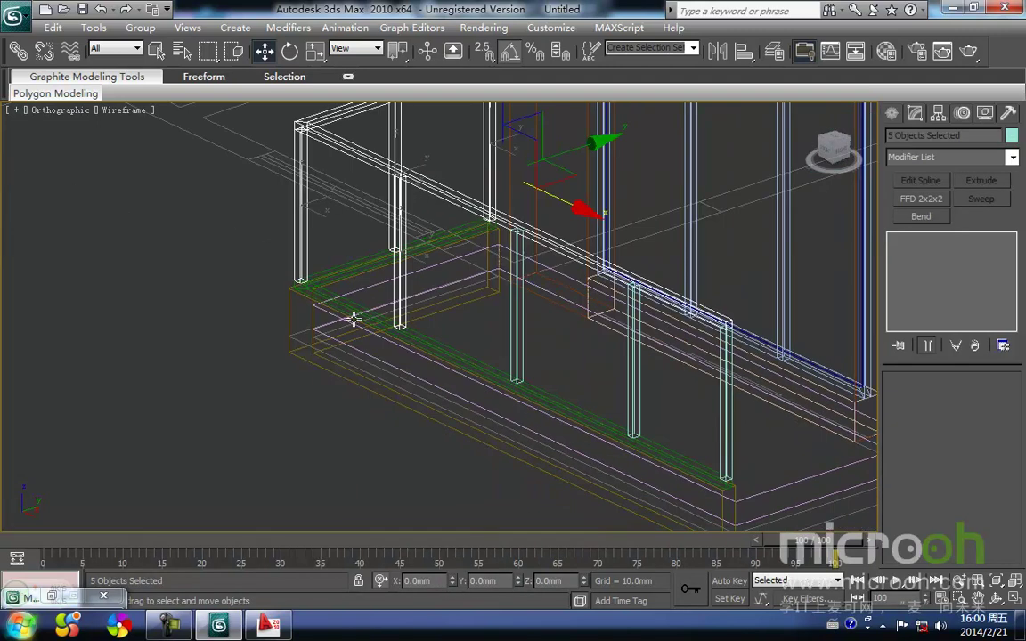
left_click(358, 310, "ctrl")
middle_click_drag(472, 361, 404, 344)
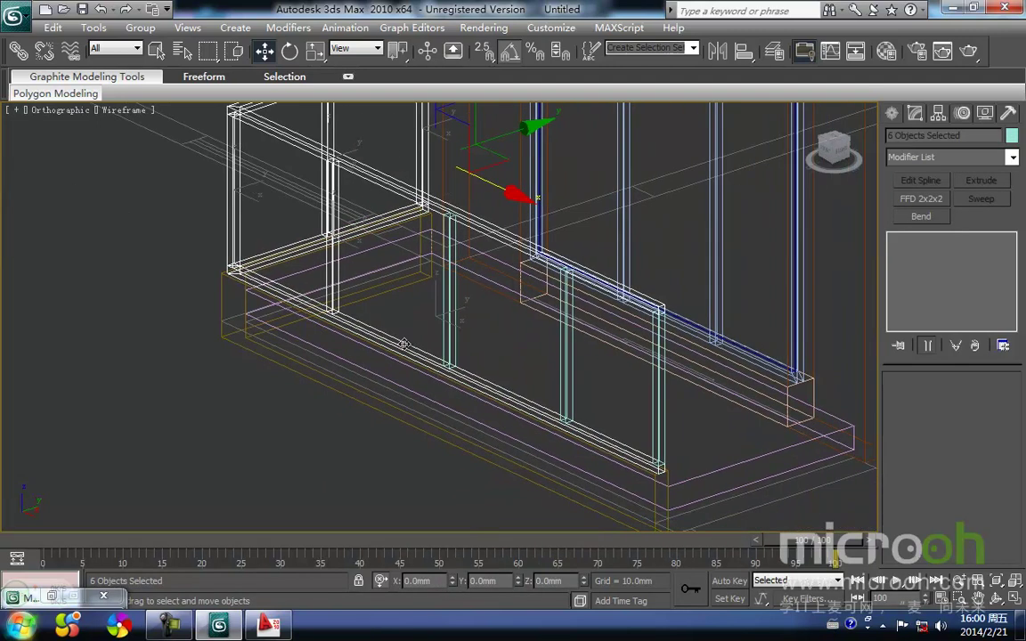
left_click(562, 391, "ctrl")
left_click(446, 354, "ctrl")
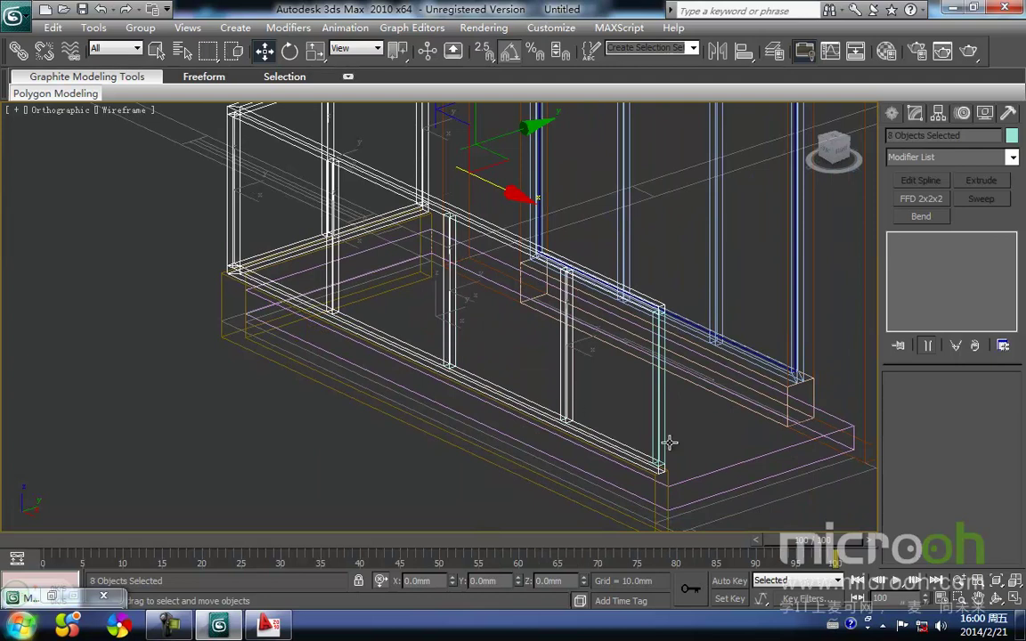
left_click(659, 440, "ctrl")
scroll(506, 370, "down", 5)
key("F3")
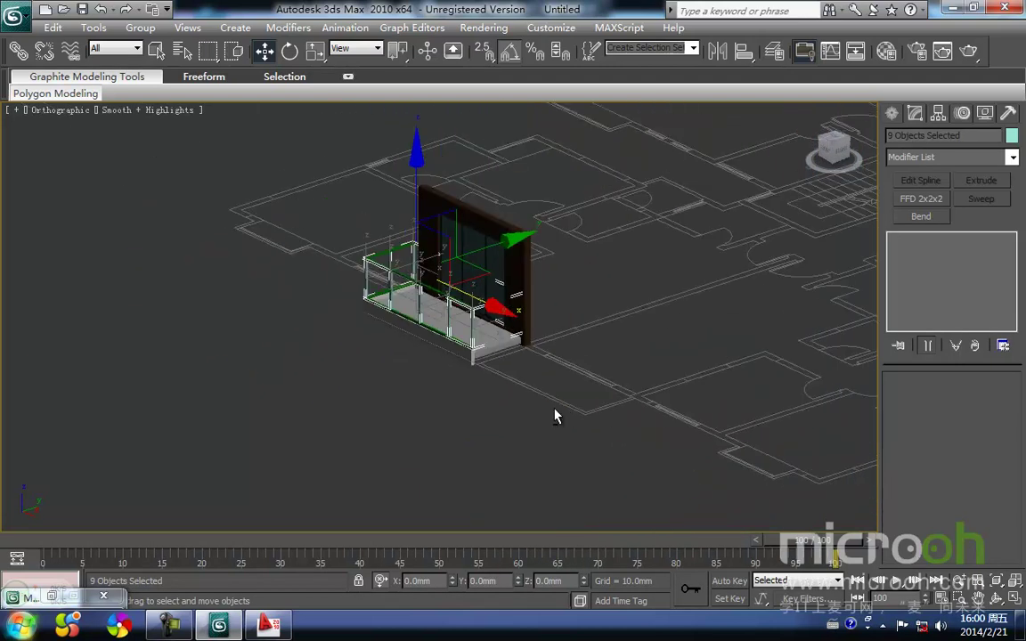
Step: Collapse the selected rails and posts into a single mesh object
middle_click_drag(512, 350, 610, 352, "alt")
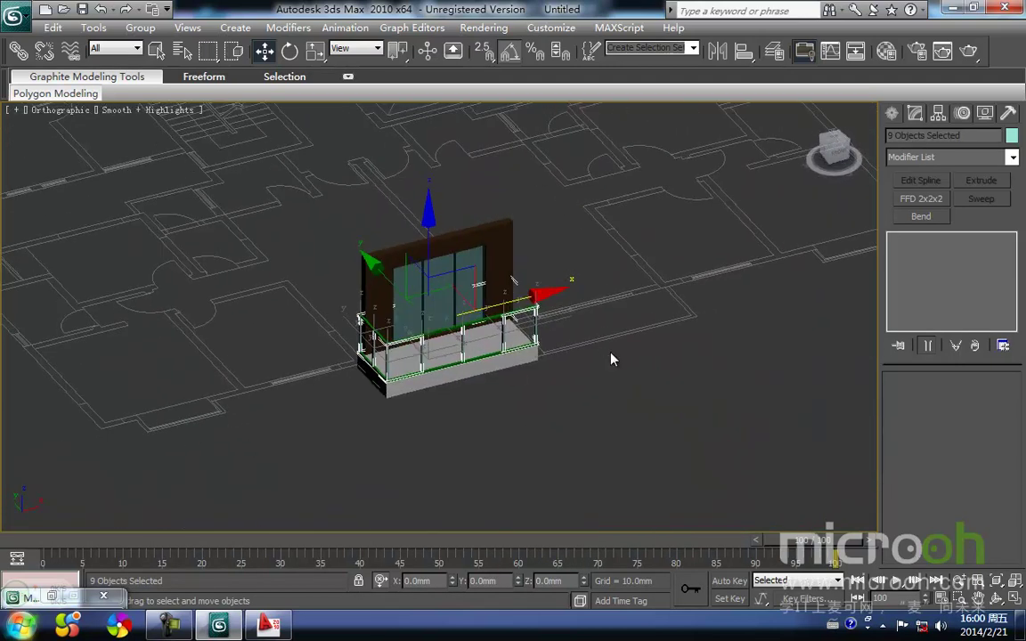
left_click(1009, 113)
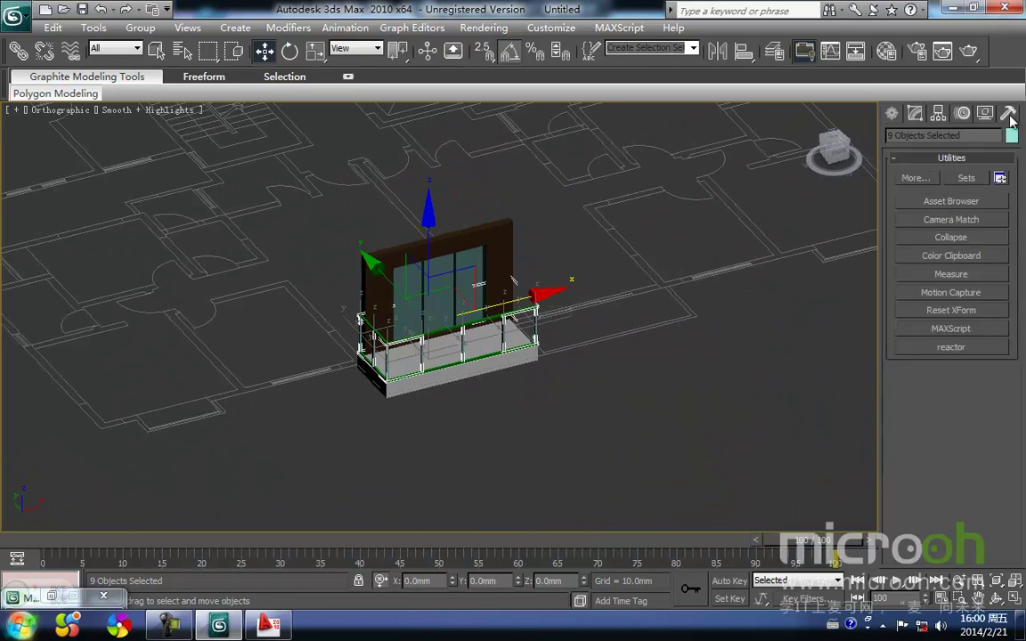
left_click(953, 237)
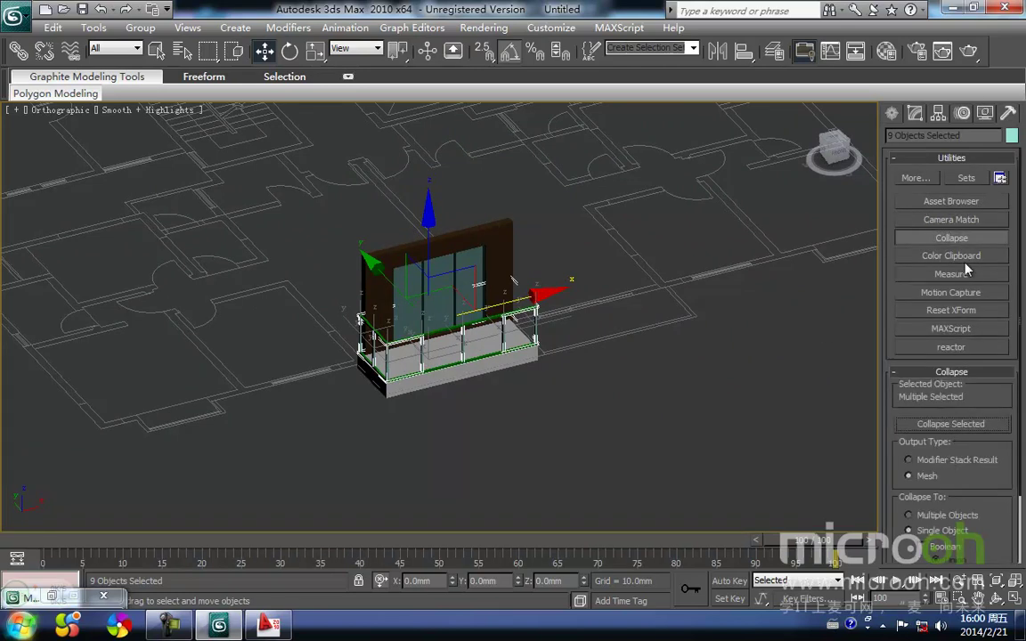
left_click(951, 424)
left_click(557, 456)
scroll(573, 360, "up", 5)
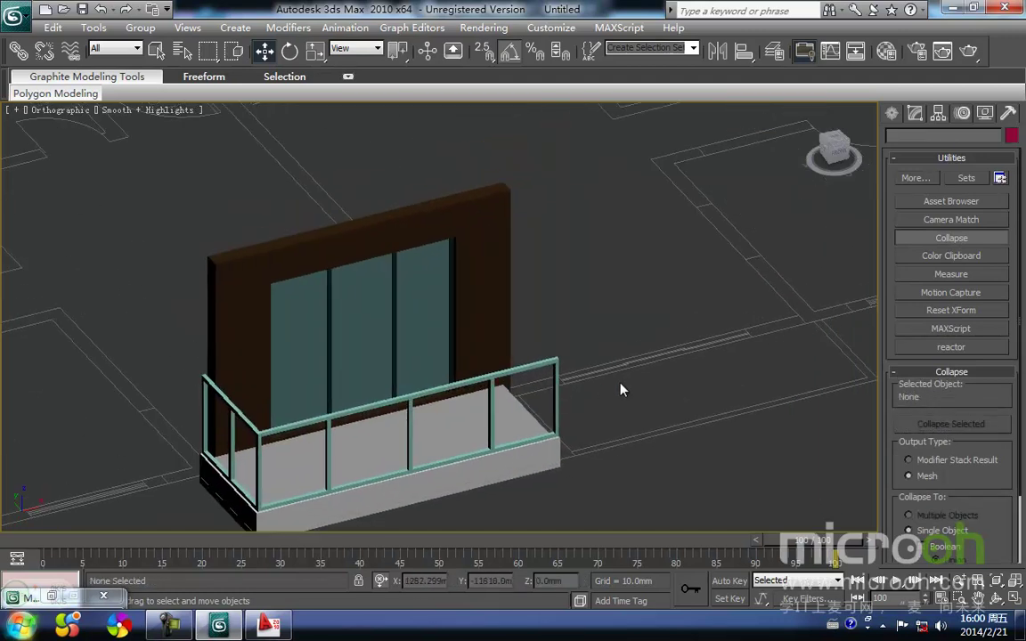
Step: Select the collapsed railing and name an unused material in the Material Editor 栏杆
left_click(550, 361)
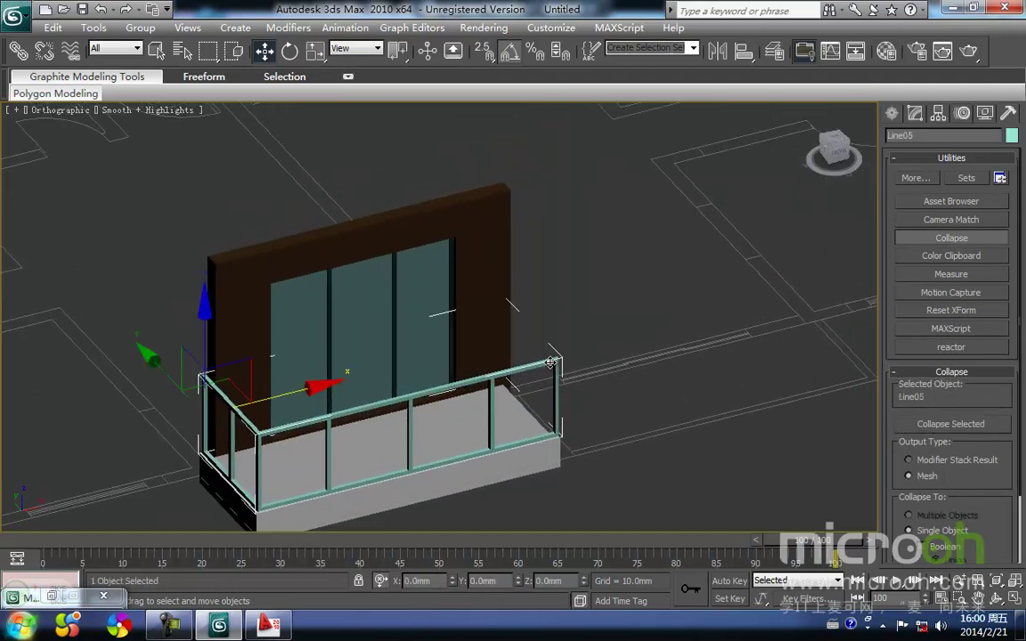
key("m")
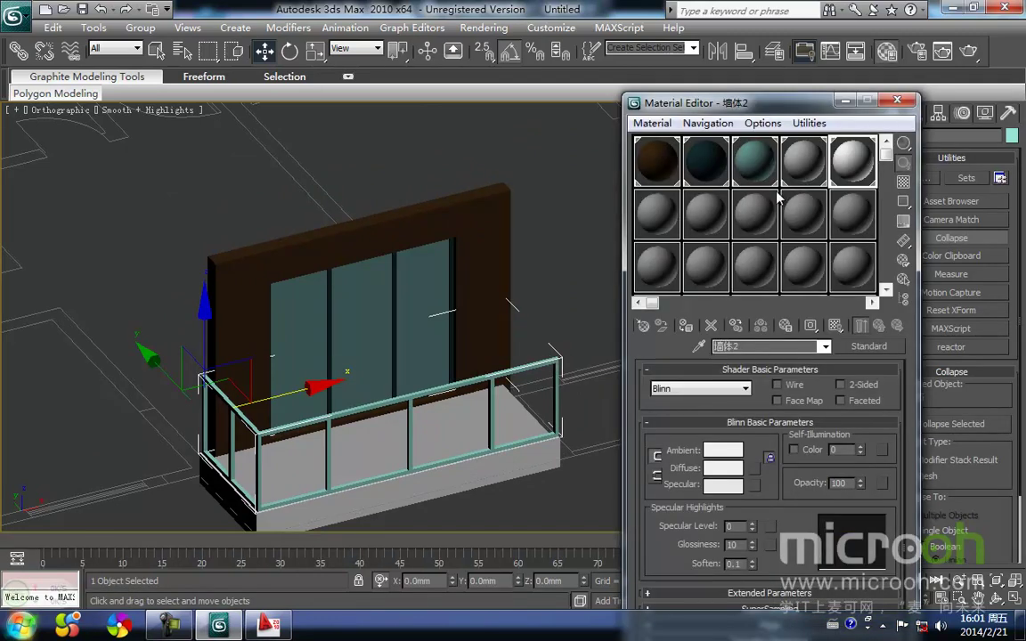
left_click(656, 228)
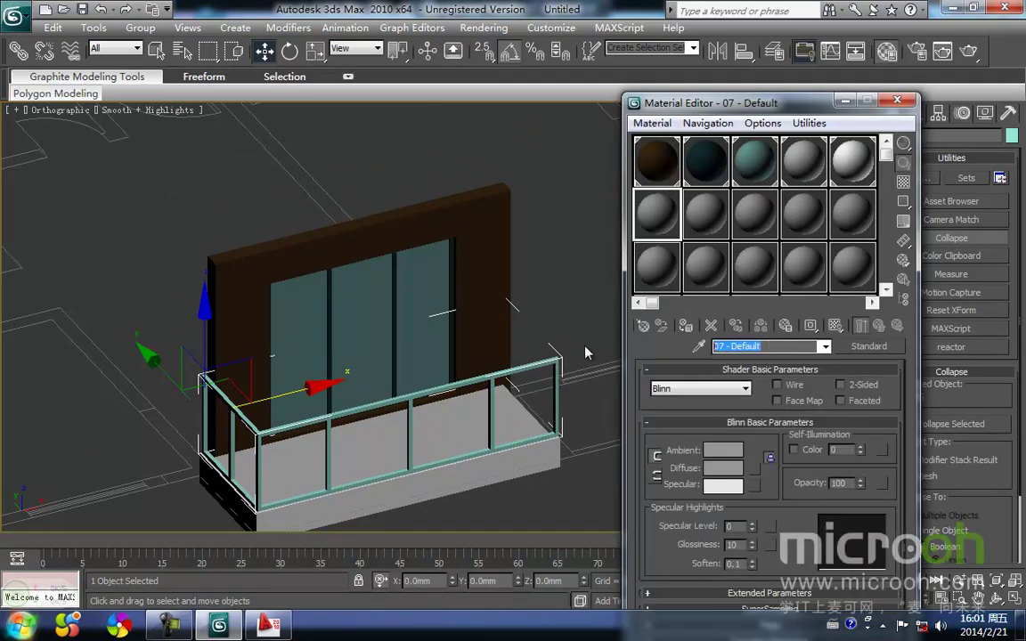
type("la")
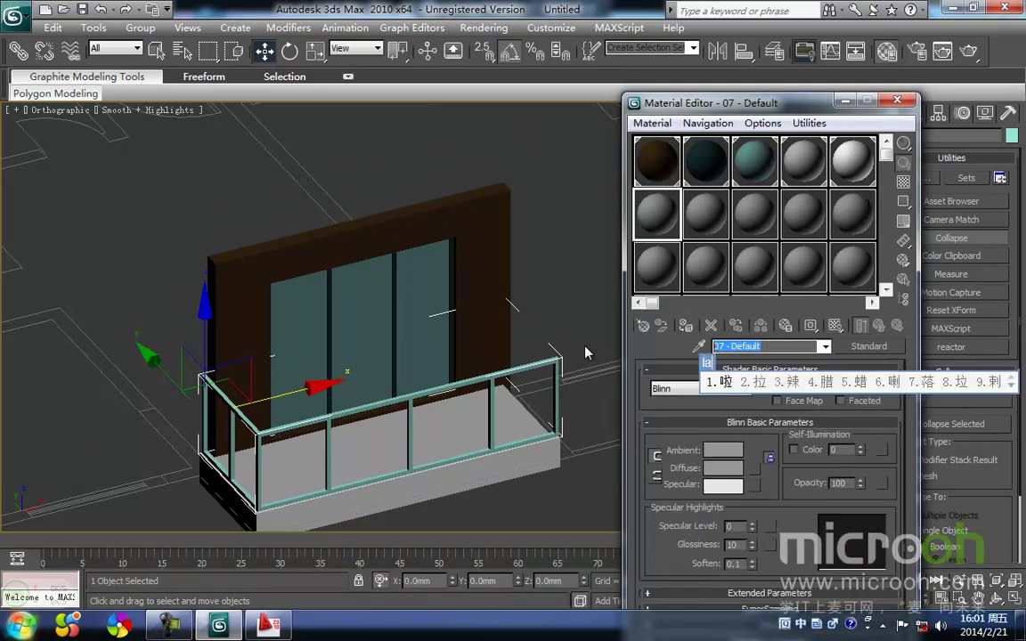
type("n'gan")
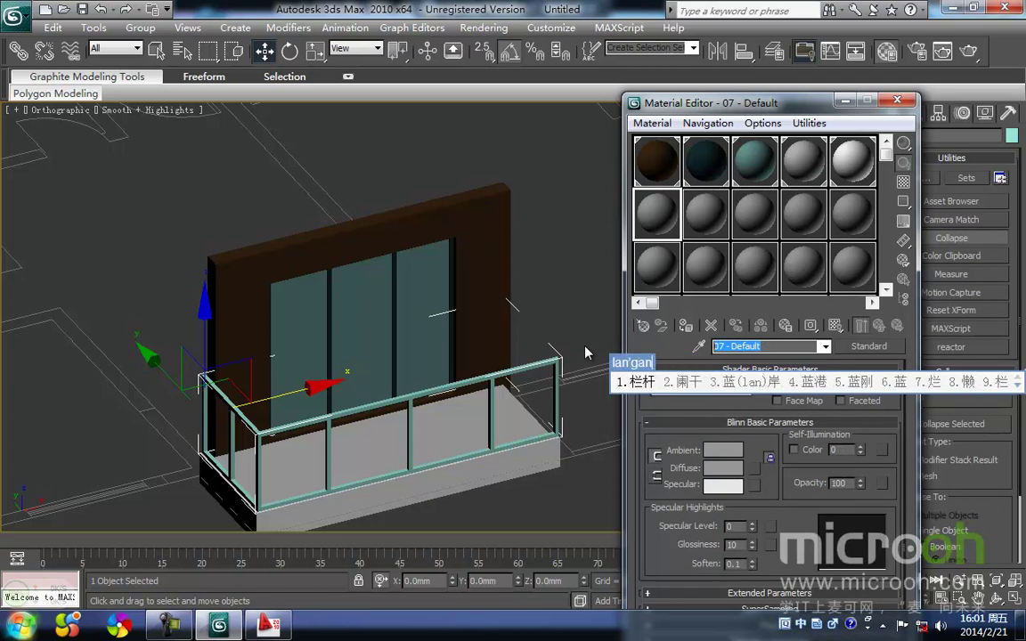
key("space")
key("Return")
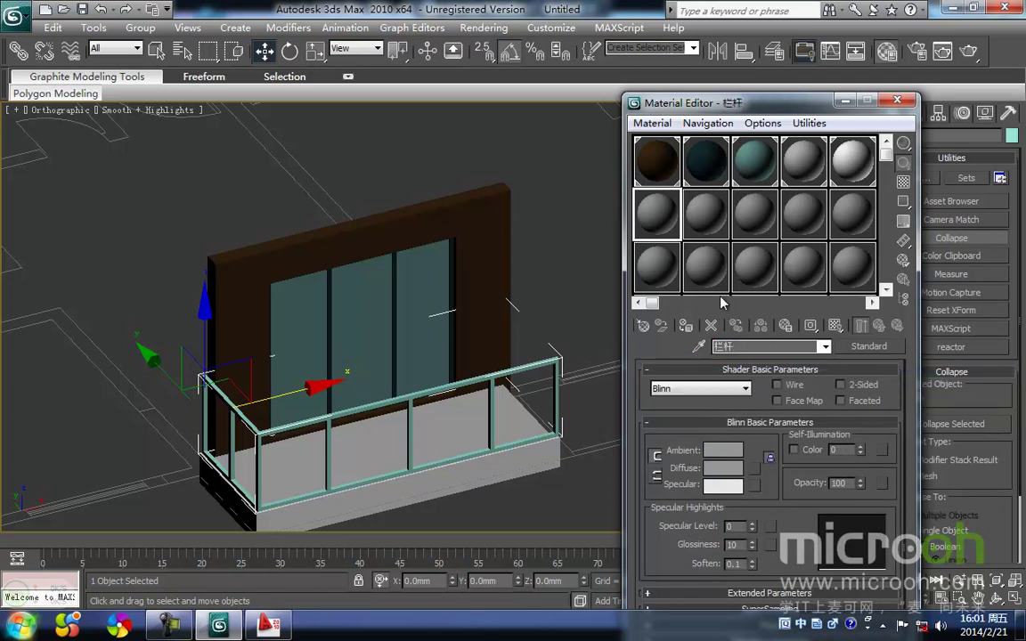
Step: Give the 栏杆 material a dark teal colour of about RGB 15, 35, 35 and assign it to the railing
left_click(701, 450)
left_click_drag(407, 157, 385, 216)
left_click_drag(481, 156, 472, 112)
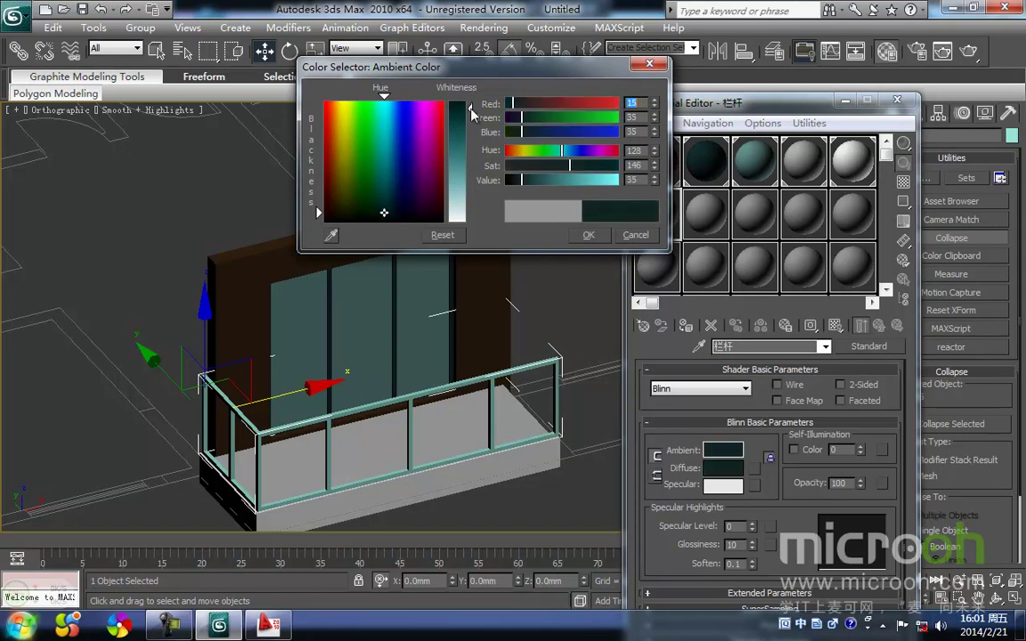
left_click(587, 236)
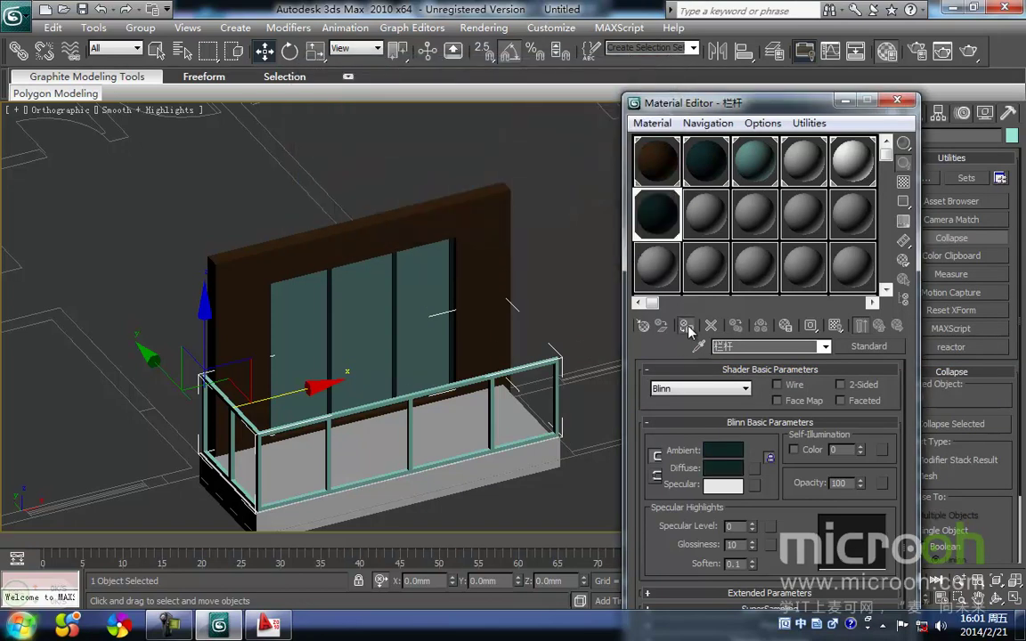
left_click(686, 327)
left_click(516, 294)
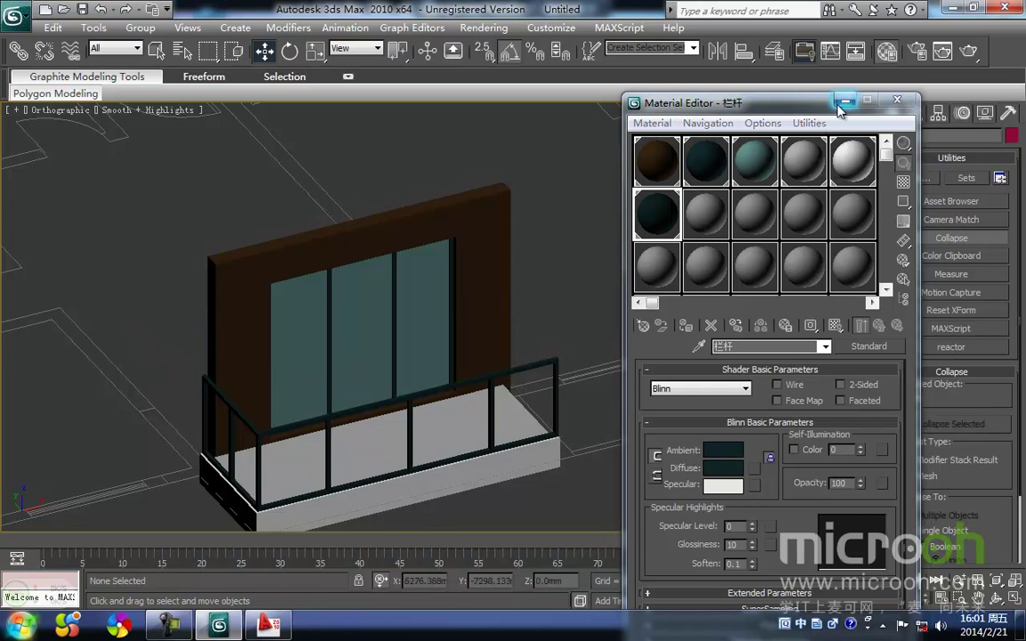
left_click(842, 105)
Step: Start a Line in the Top view at the midpoint of the wall-side post on the railing's short side
middle_click_drag(652, 302, 590, 297)
middle_click_drag(539, 351, 442, 355, "alt")
key("F3")
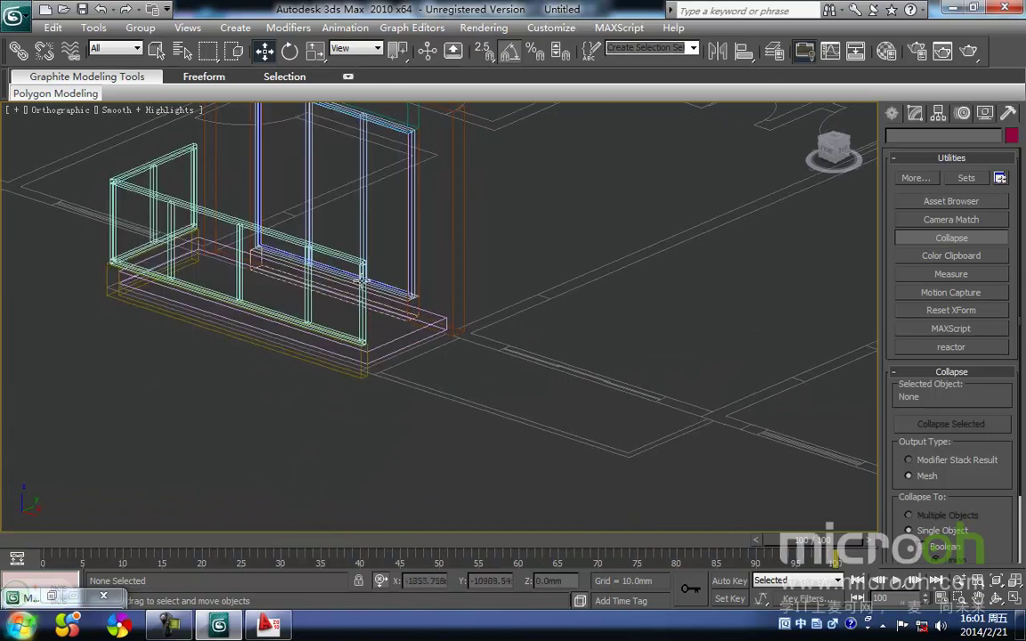
left_click(358, 272)
key("t")
key("z")
key("ctrl+space")
middle_click_drag(359, 272, 357, 304)
key("t")
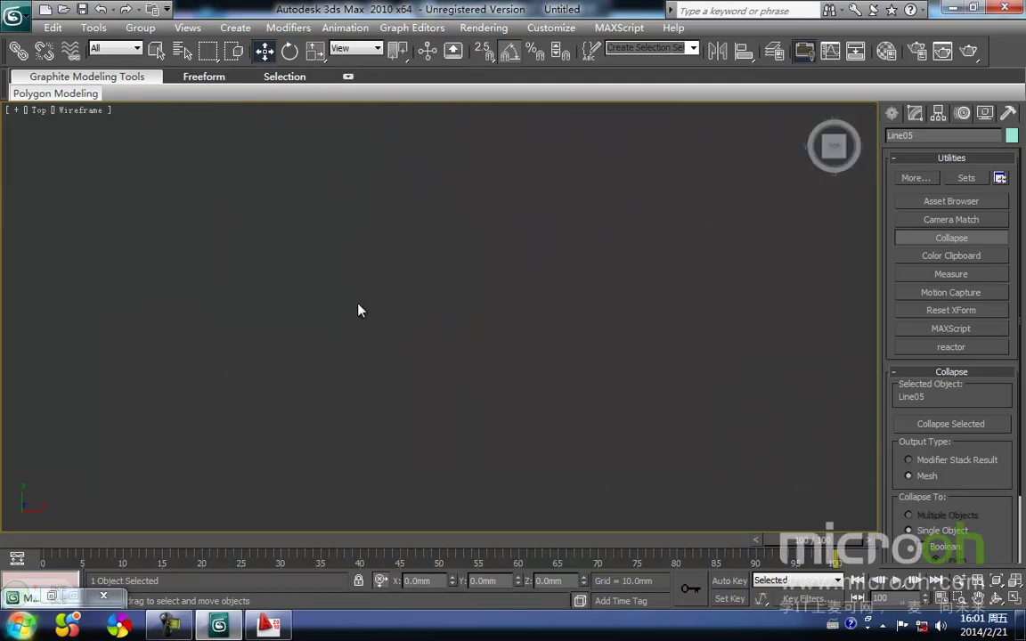
key("z")
left_click(891, 115)
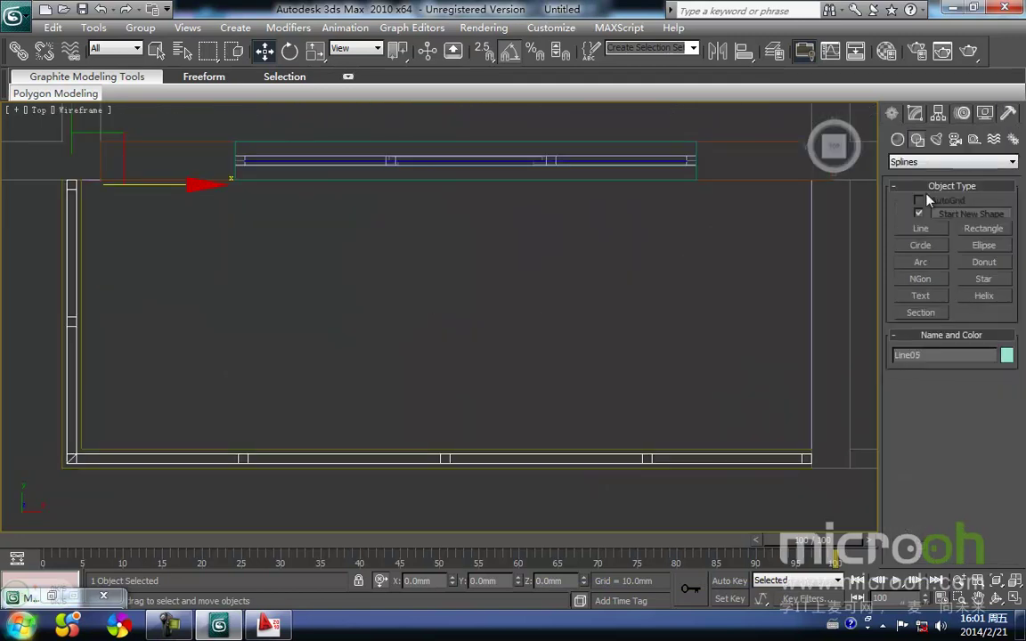
left_click(921, 229)
scroll(449, 307, "up", 6)
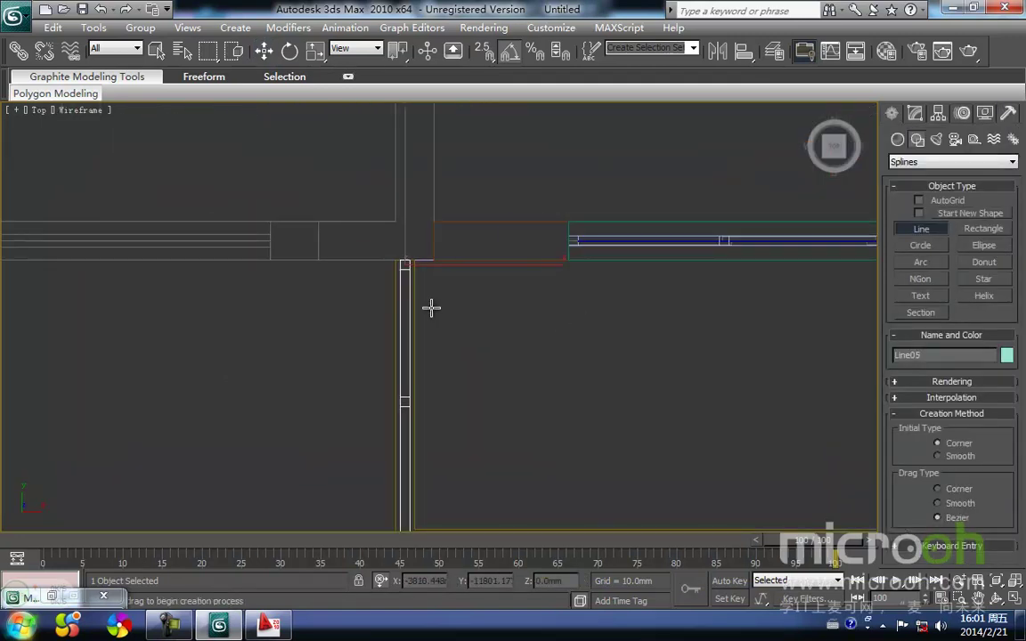
left_click(457, 293)
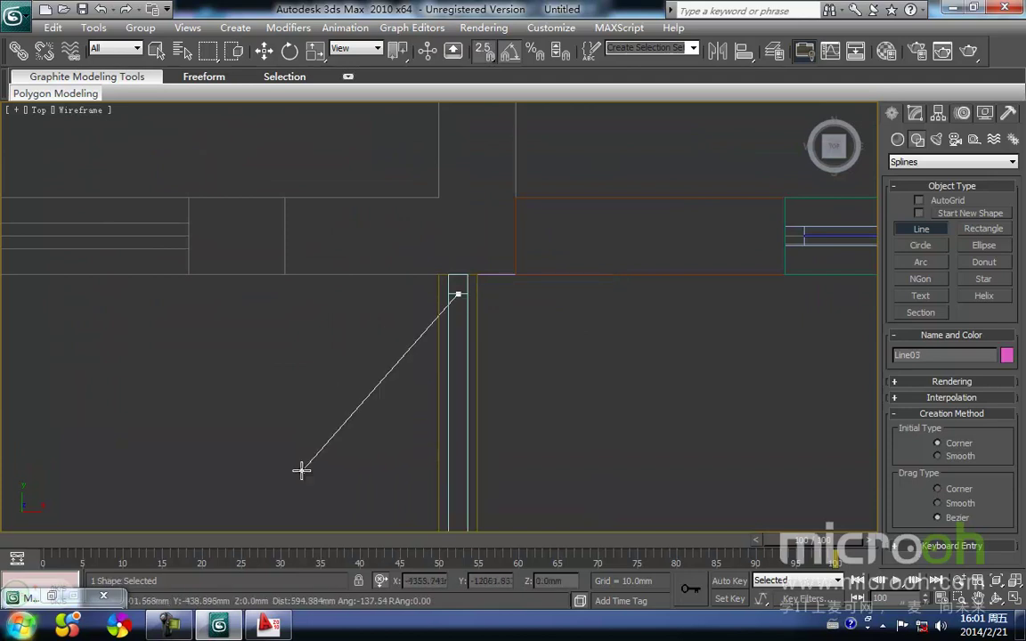
Step: Continue the line through the centre of the corner post to the midpoint of the long rail's far end and finish it open
scroll(332, 533, "down", 2)
middle_click_drag(332, 533, 469, 376)
middle_click_drag(537, 446, 470, 374)
scroll(469, 374, "up", 3)
left_click(494, 412)
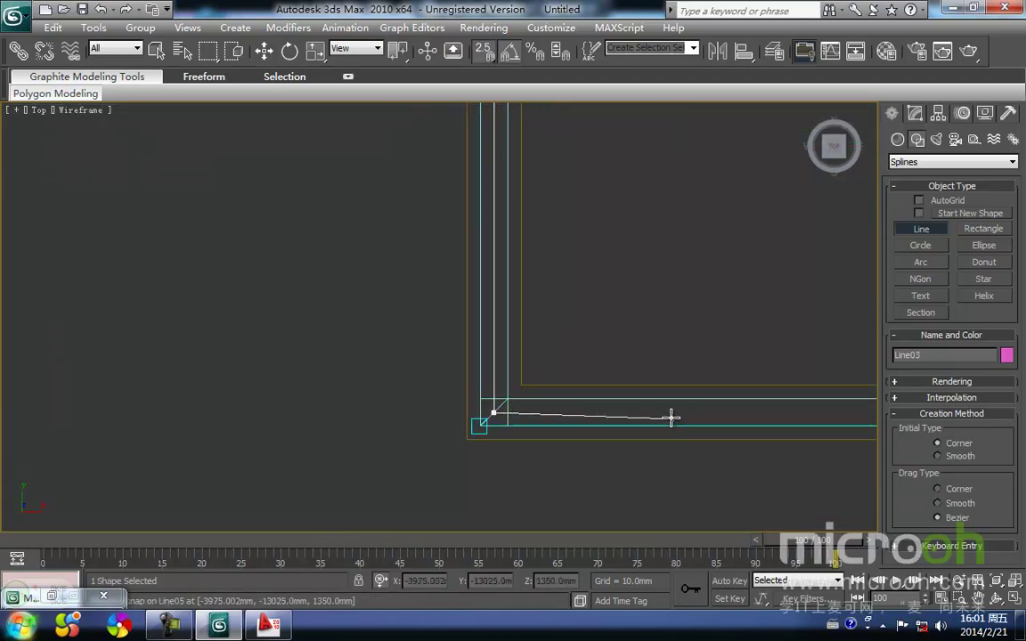
scroll(671, 418, "down", 3)
middle_click_drag(671, 417, 440, 306)
middle_click_drag(641, 295, 440, 316)
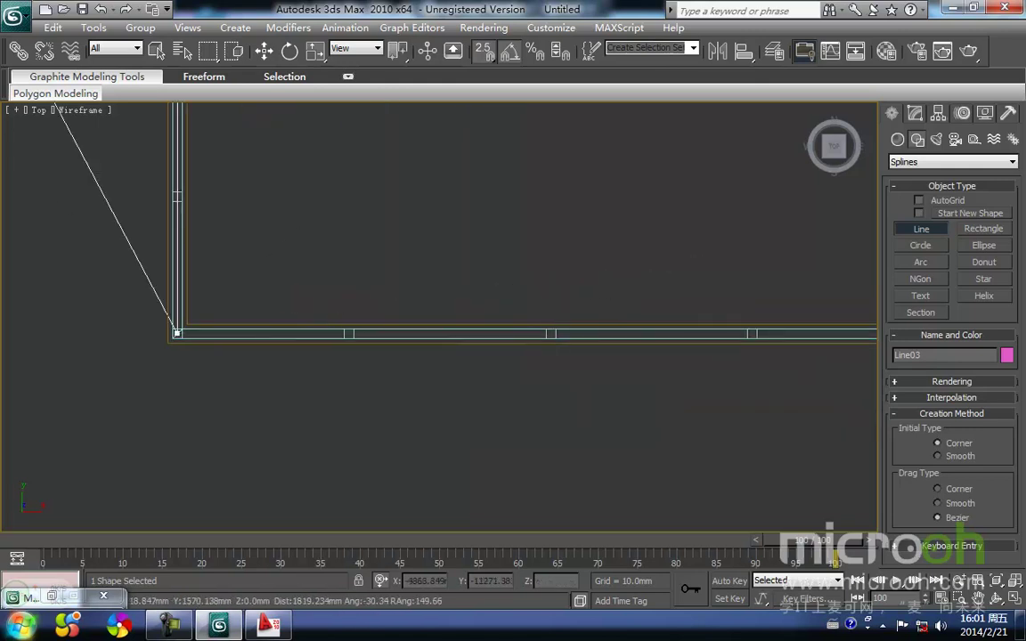
middle_click_drag(864, 276, 346, 339)
middle_click_drag(397, 399, 438, 328)
scroll(439, 328, "up", 3)
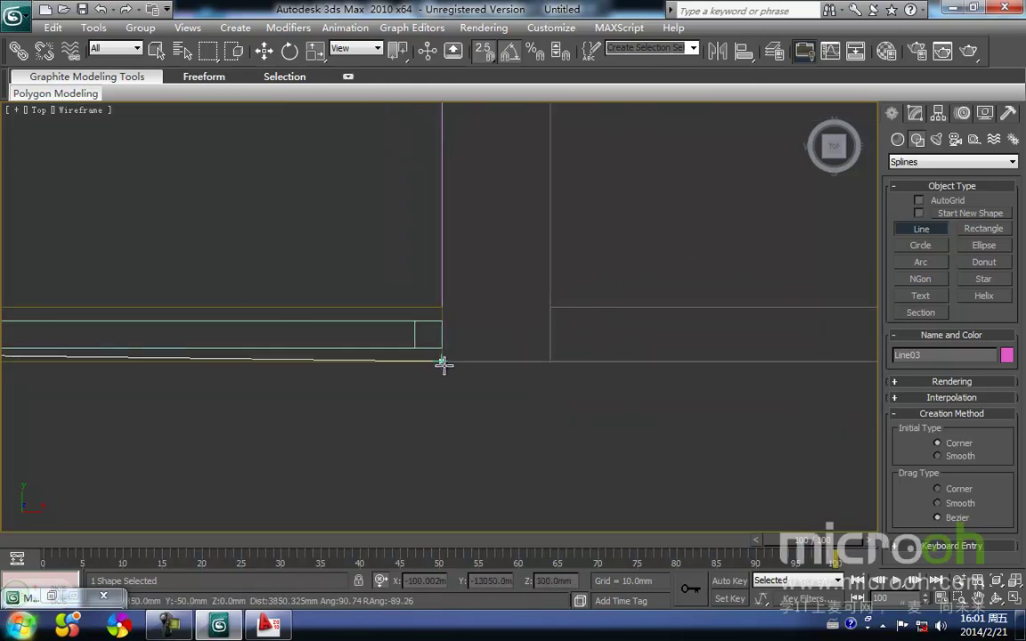
left_click(442, 335)
right_click(419, 452)
right_click(419, 451)
Step: Raise the line in the Front view to just below the railing's top rail
key("f")
scroll(443, 343, "down", 3)
middle_click_drag(371, 277, 355, 325)
key("space")
left_click_drag(413, 318, 405, 257)
middle_click_drag(324, 291, 382, 305)
scroll(366, 263, "up", 3)
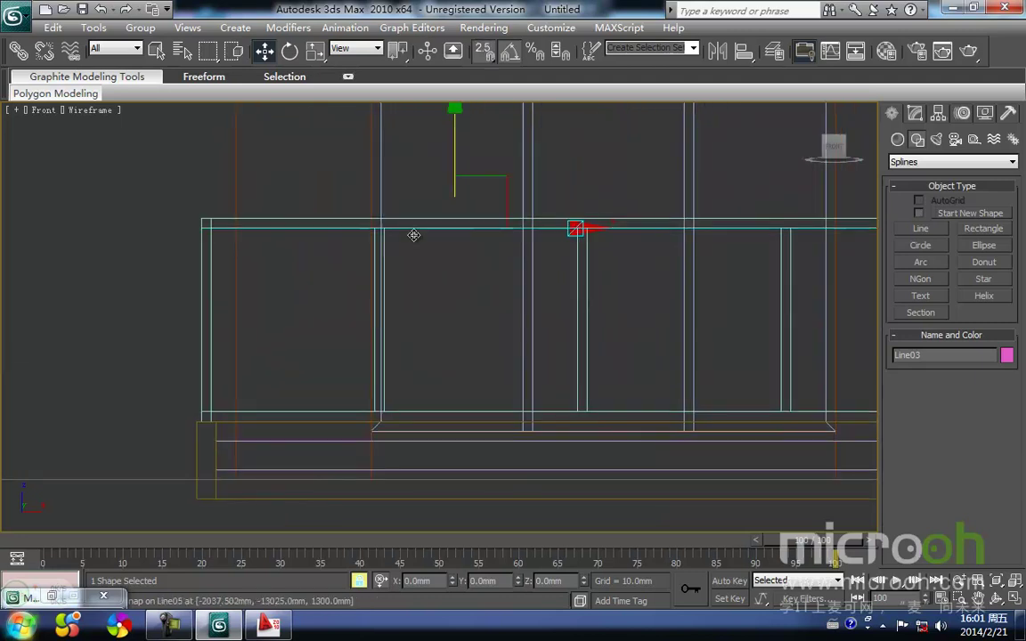
left_click_drag(446, 245, 447, 234)
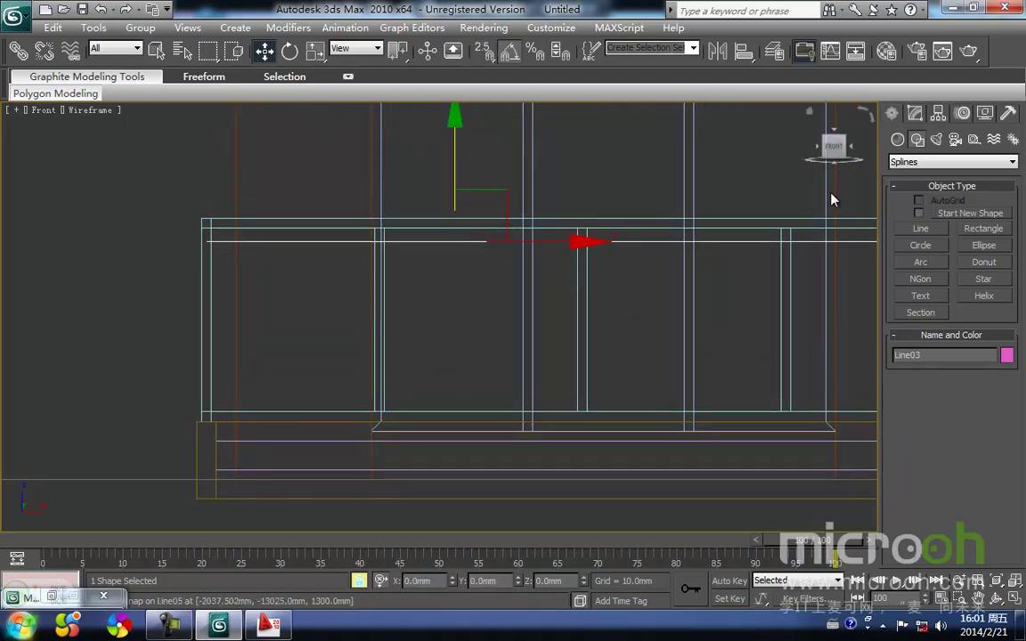
Step: Add a Sweep modifier to the line and set its section length to 1000 mm
left_click(914, 113)
left_click(982, 199)
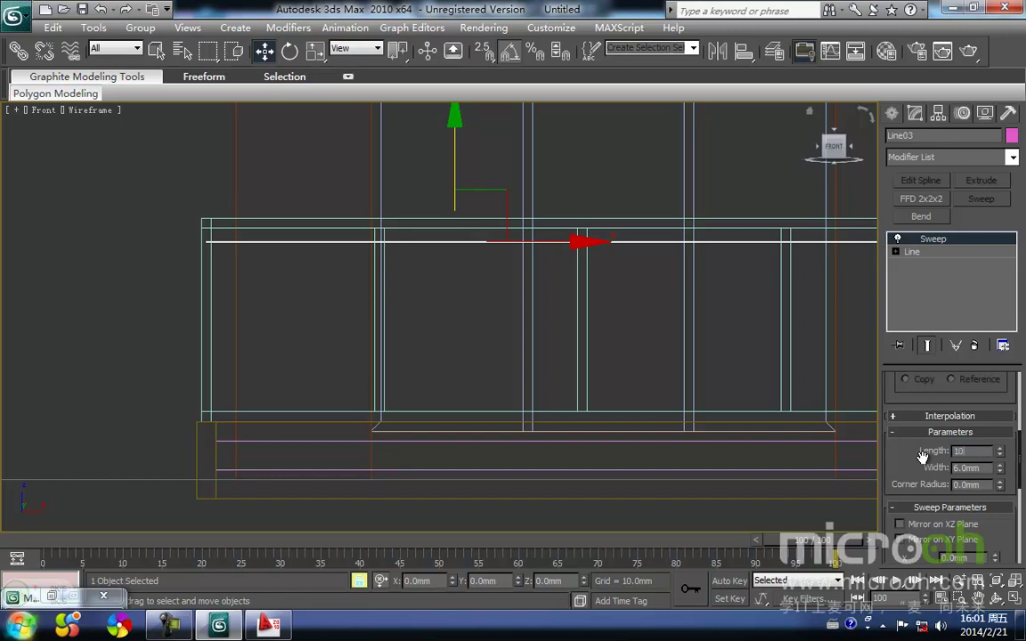
type("1000")
key("Return")
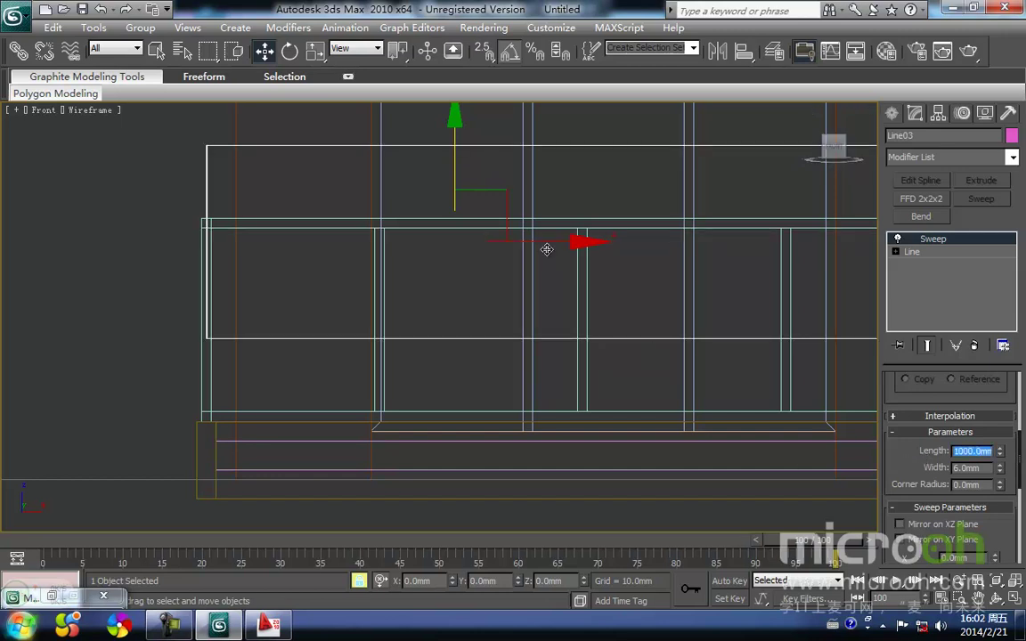
Step: Move the swept panel down in the Front view so its top edge snaps to the underside of the top rail
middle_click_drag(413, 187, 439, 258)
key("space")
left_click_drag(477, 231, 479, 314)
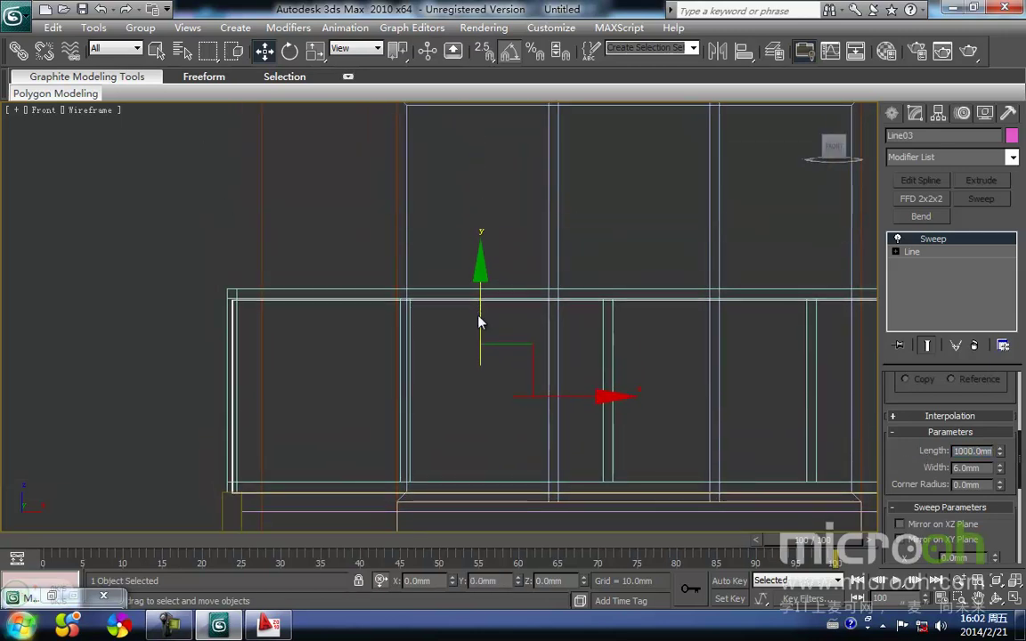
middle_click_drag(359, 350, 451, 337)
key("space")
left_click_drag(327, 285, 318, 286)
middle_click_drag(388, 329, 389, 297)
Step: Examine how the swept panel fits within the railing in the shaded 3D view
key("F3")
scroll(339, 264, "down", 2)
scroll(337, 263, "down", 3)
middle_click_drag(537, 385, 421, 249, "alt")
mouse_move(688, 423)
middle_mouse_down("alt")
mouse_move(697, 458)
mouse_move(673, 419)
middle_mouse_up("alt")
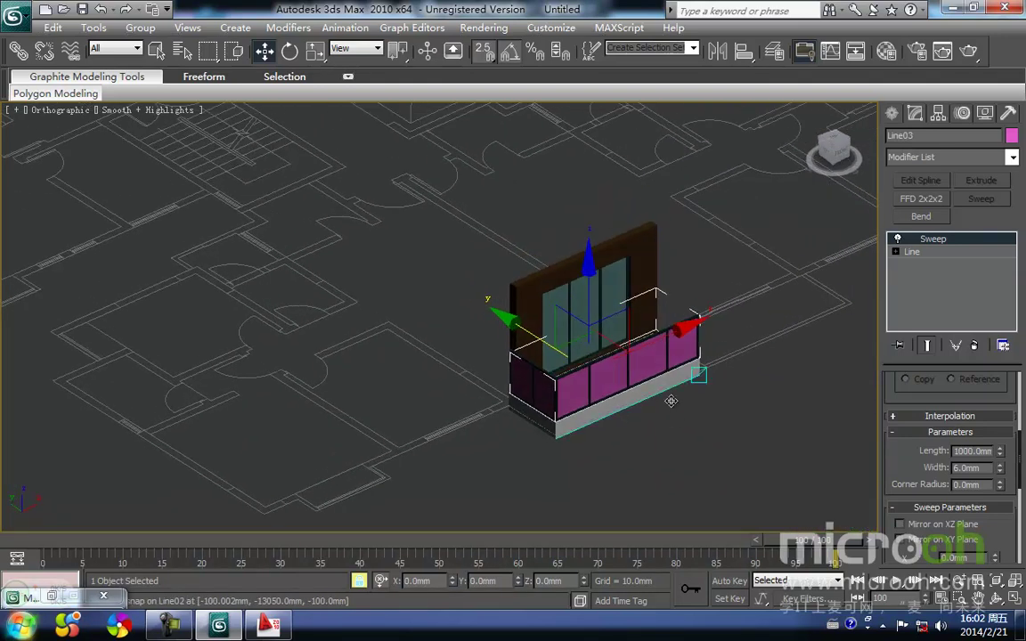
scroll(694, 383, "up", 3)
middle_click_drag(697, 383, 462, 366)
Step: Set the panel's Sweep section length to 850 mm in the wireframe Front view
key("f")
scroll(383, 338, "up", 2)
middle_click_drag(383, 338, 427, 355)
key("F3")
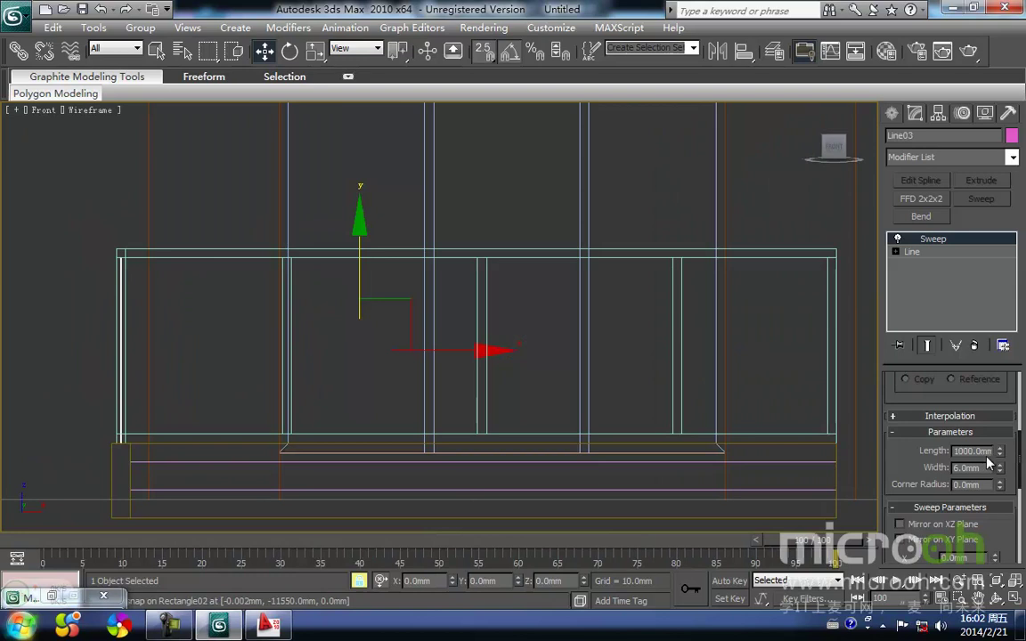
right_click(999, 454)
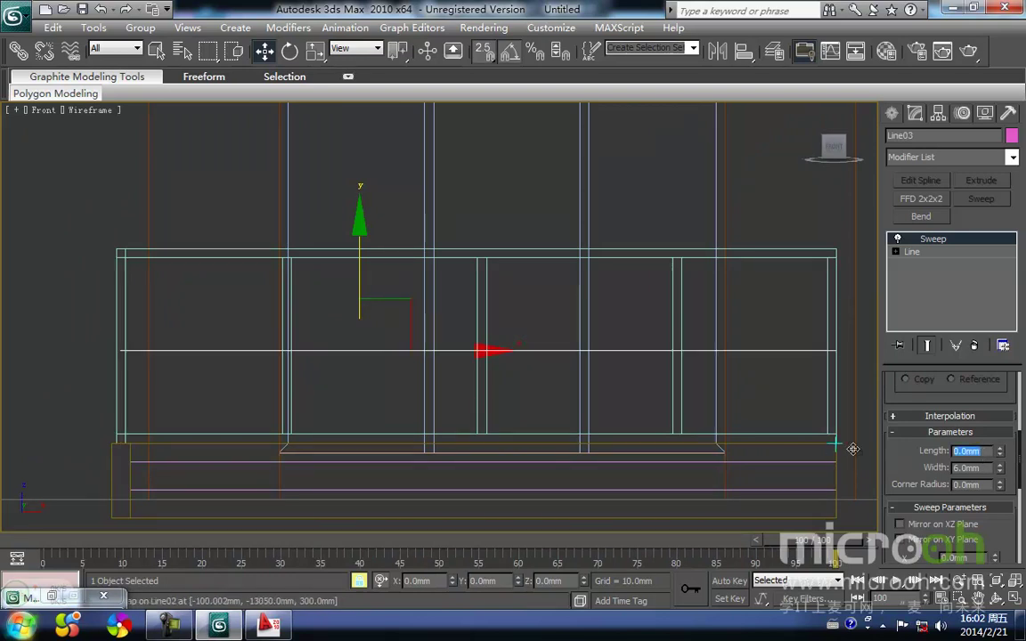
type("850")
key("Return")
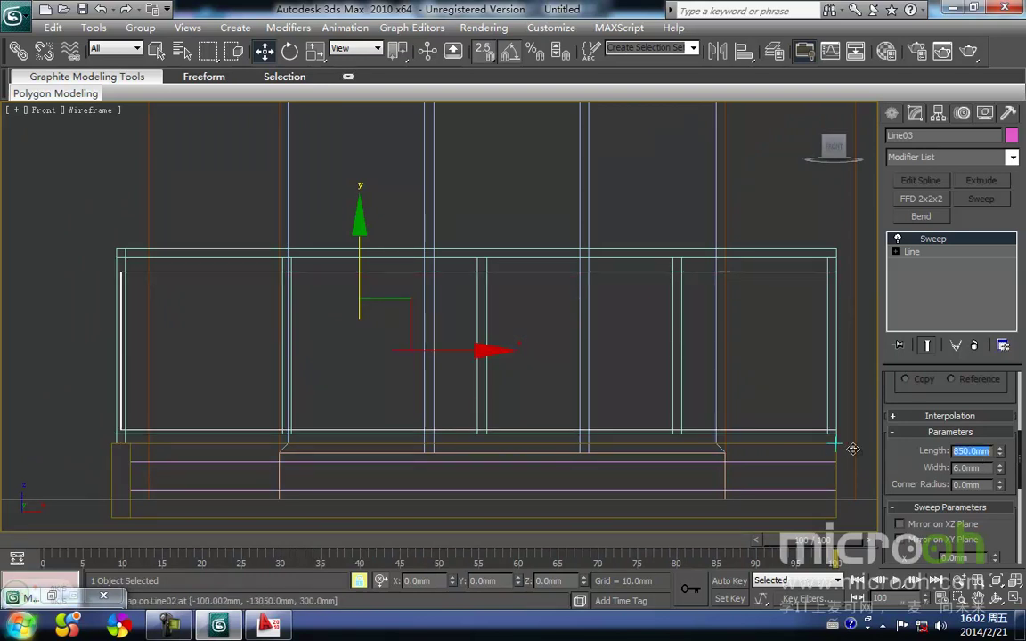
Step: Move the swept panel up to snap to the railing end post's midpoint and set its Sweep section length to 800 mm
middle_click_drag(309, 375, 379, 392)
key("space")
key("space")
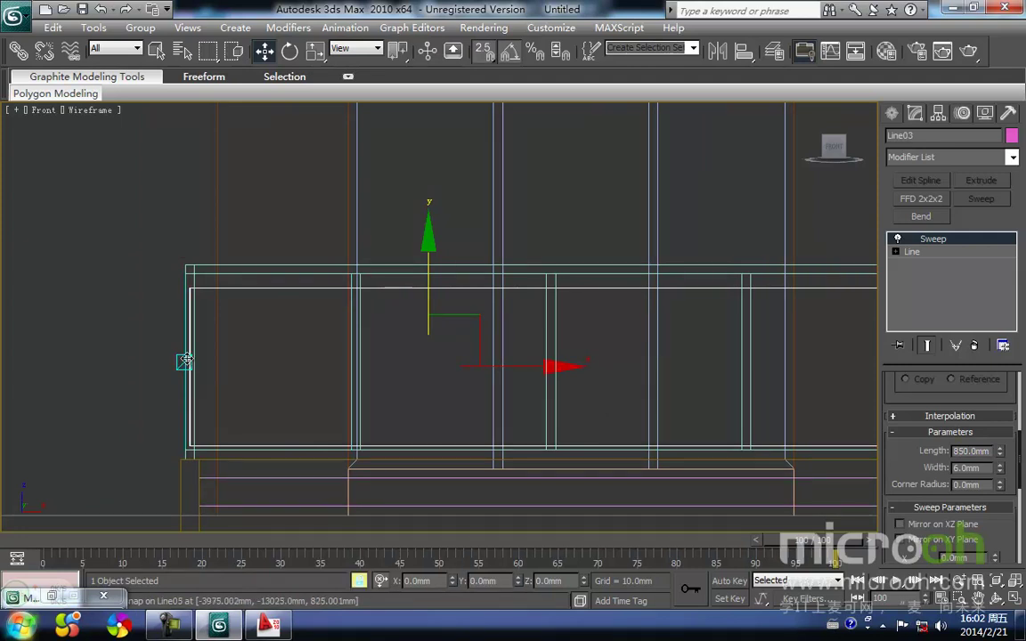
left_click_drag(186, 374, 185, 365)
double_click(971, 450)
type("800")
key("Return")
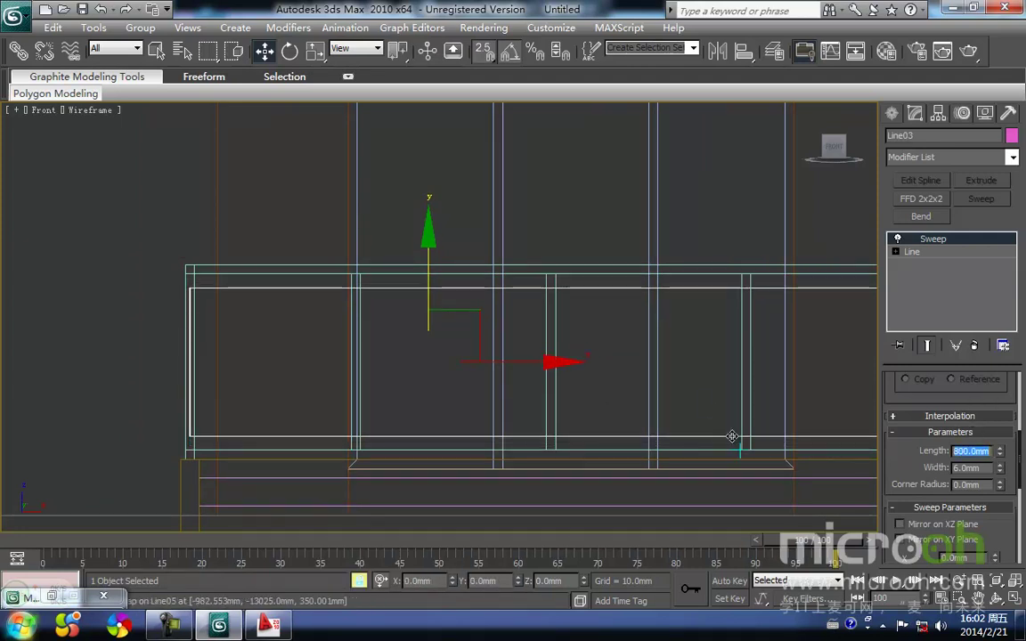
middle_click_drag(191, 318, 224, 311)
middle_click_drag(357, 346, 355, 346)
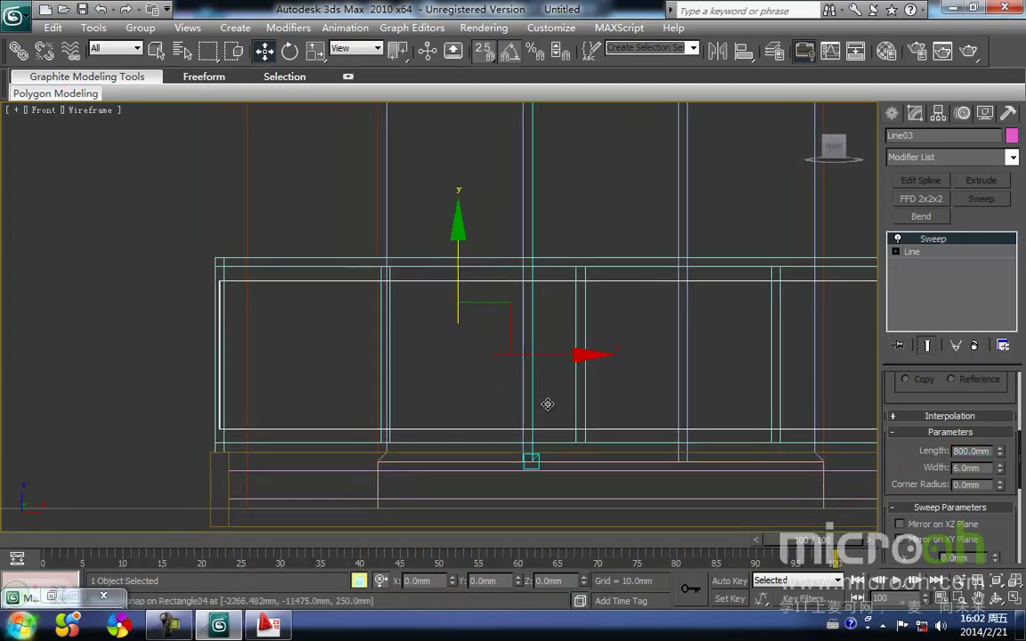
Step: Set the panel's Sweep section width to 10 mm and check its fit in the railing in a shaded 3D view
double_click(970, 468)
type("5")
key("Return")
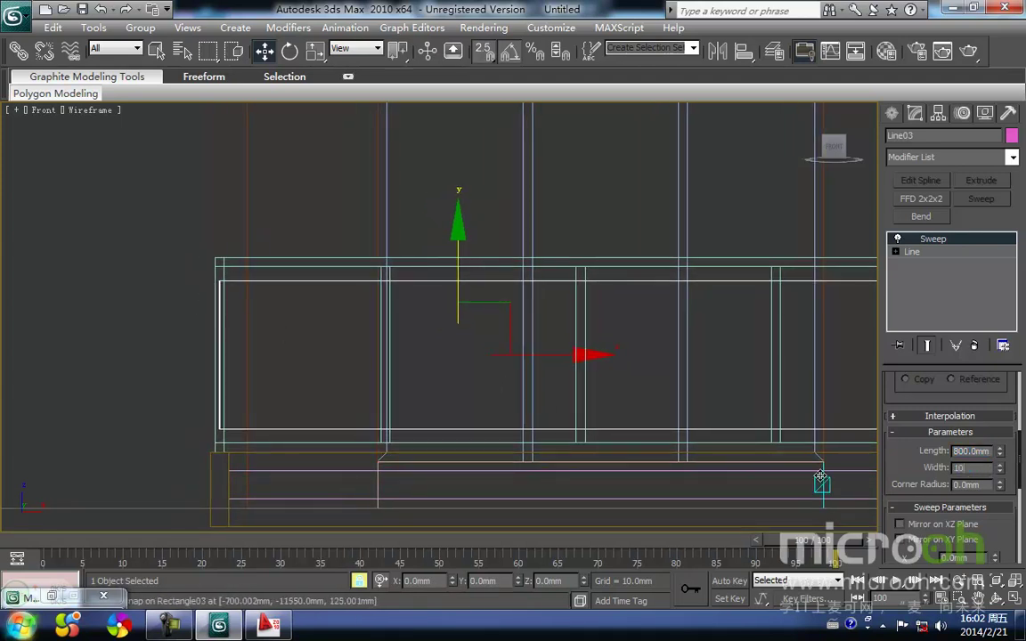
key("F3")
scroll(445, 310, "down", 3)
middle_click_drag(445, 310, 303, 261, "alt")
scroll(303, 261, "down", 2)
middle_click_drag(744, 450, 589, 366)
scroll(590, 351, "up", 4)
scroll(590, 351, "up", 3)
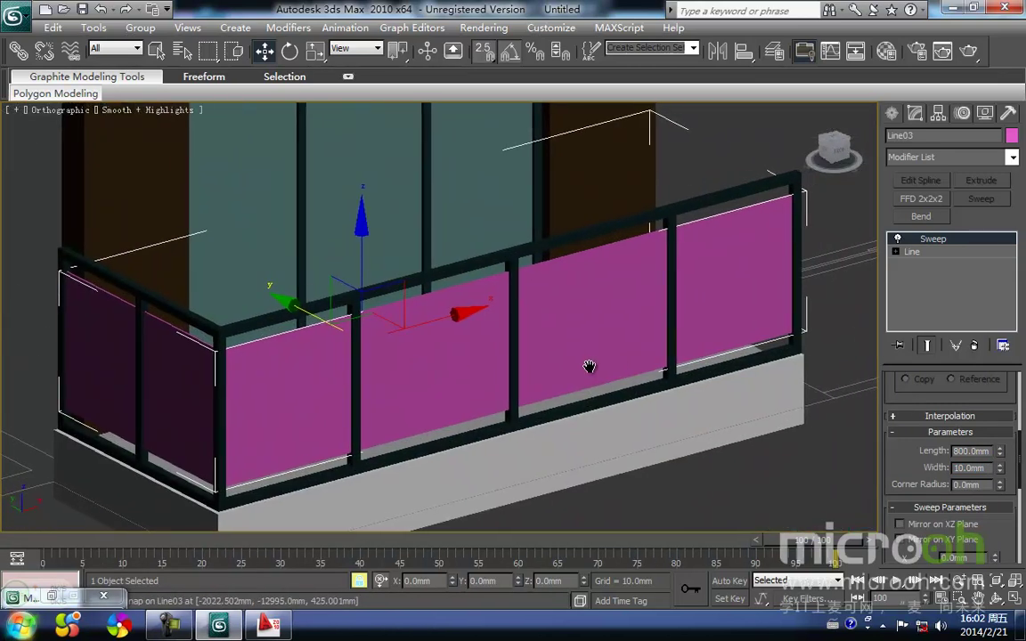
Step: Pick an unused material slot for the railing panel and name it 栏杆玻璃
key("m")
left_click(701, 212)
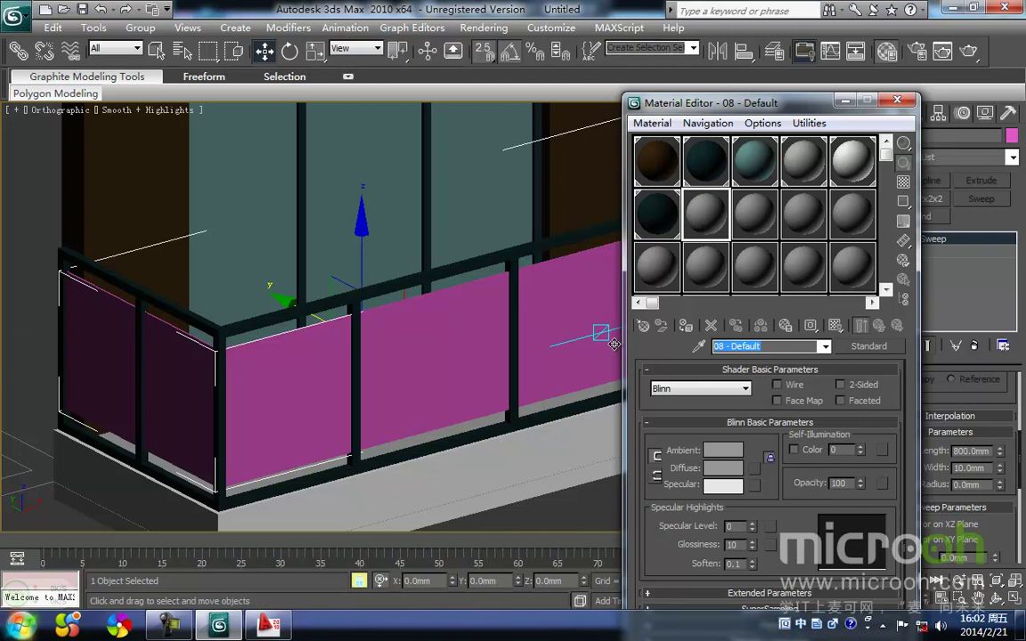
type("y")
key("BackSpace")
type("栏杆bol")
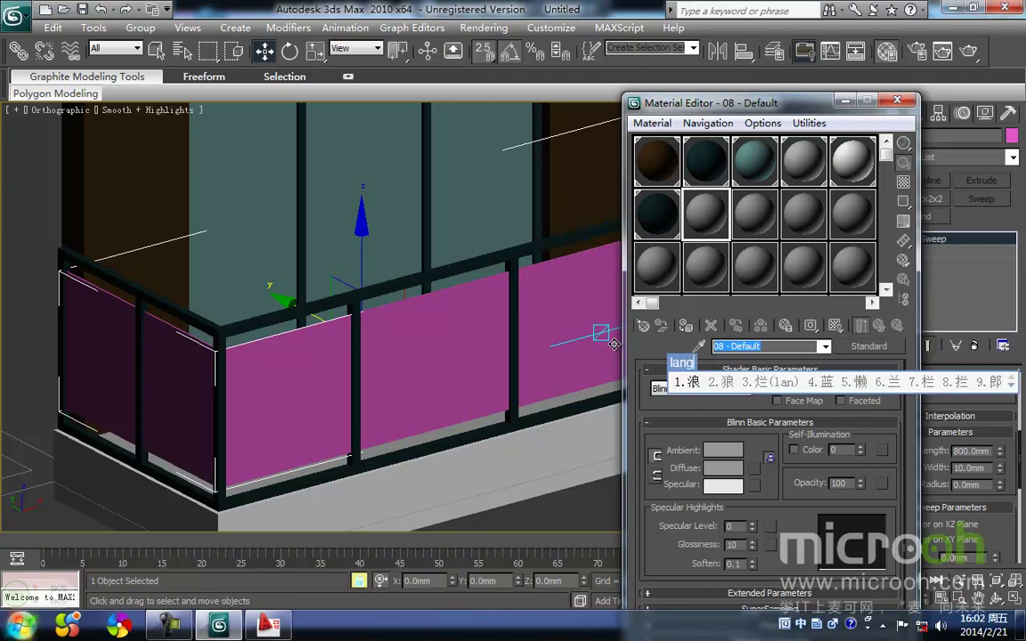
key("space")
key("Return")
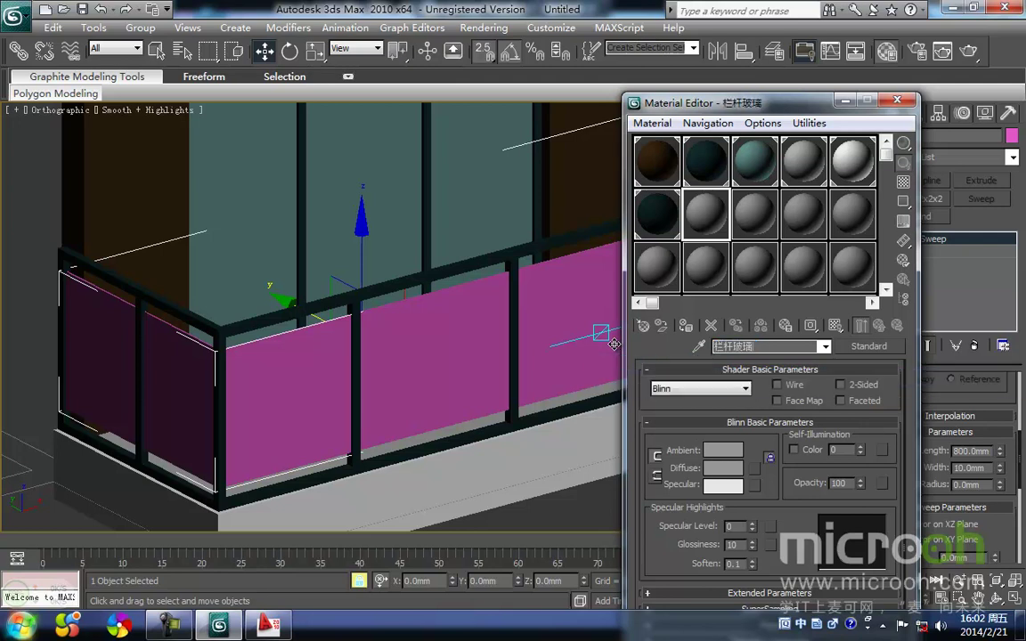
Step: Give the 栏杆玻璃 material a pale teal ambient and diffuse colour and assign it to the swept panel
left_click(722, 449)
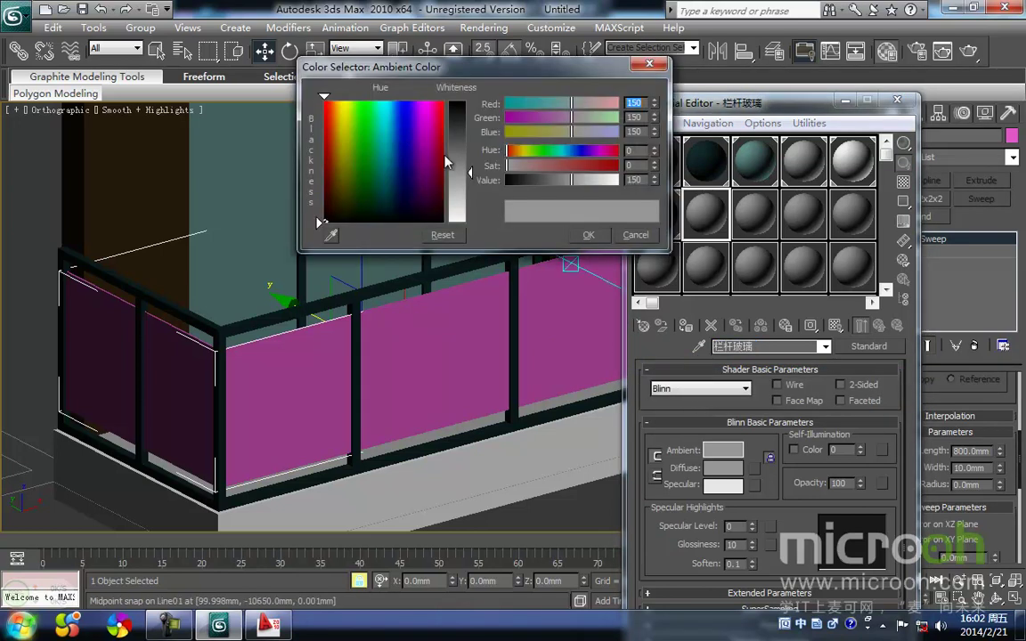
left_click_drag(395, 184, 381, 185)
left_click_drag(470, 172, 473, 160)
left_click(588, 234)
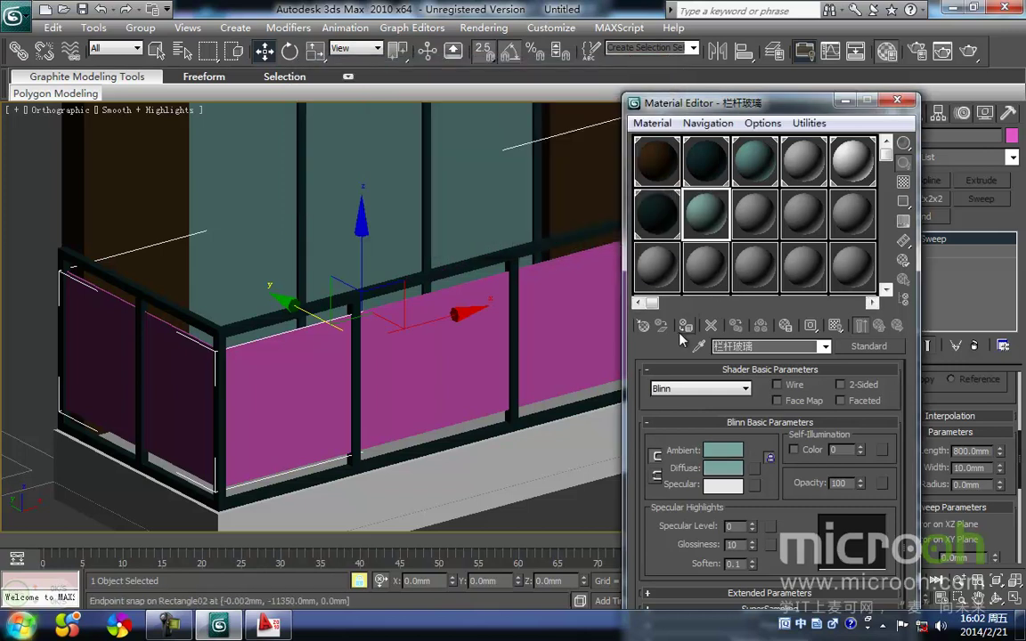
left_click(852, 105)
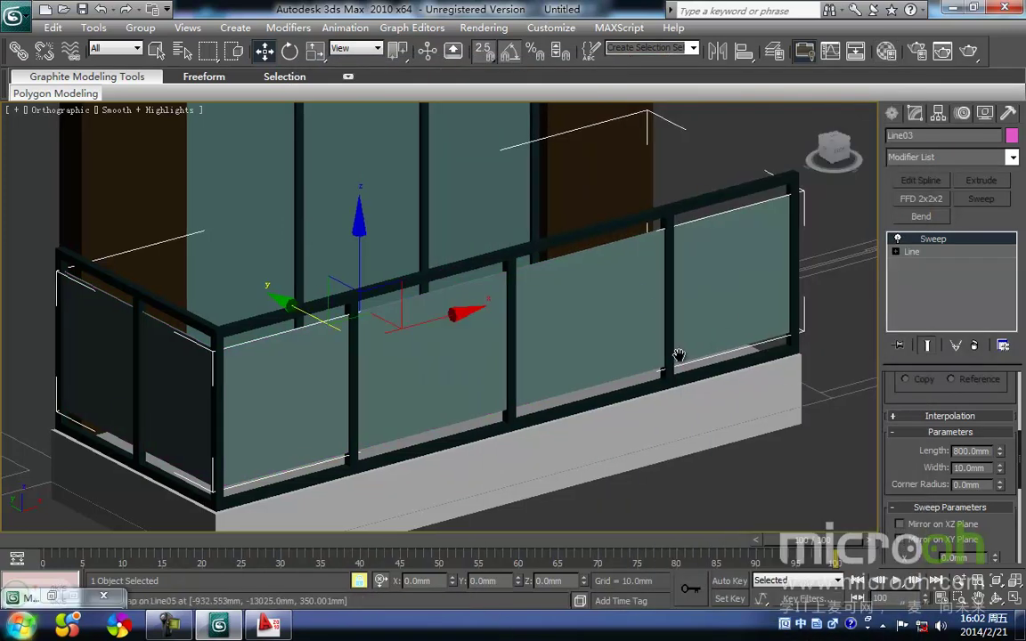
scroll(621, 334, "down", 3)
middle_click_drag(621, 334, 545, 359, "alt")
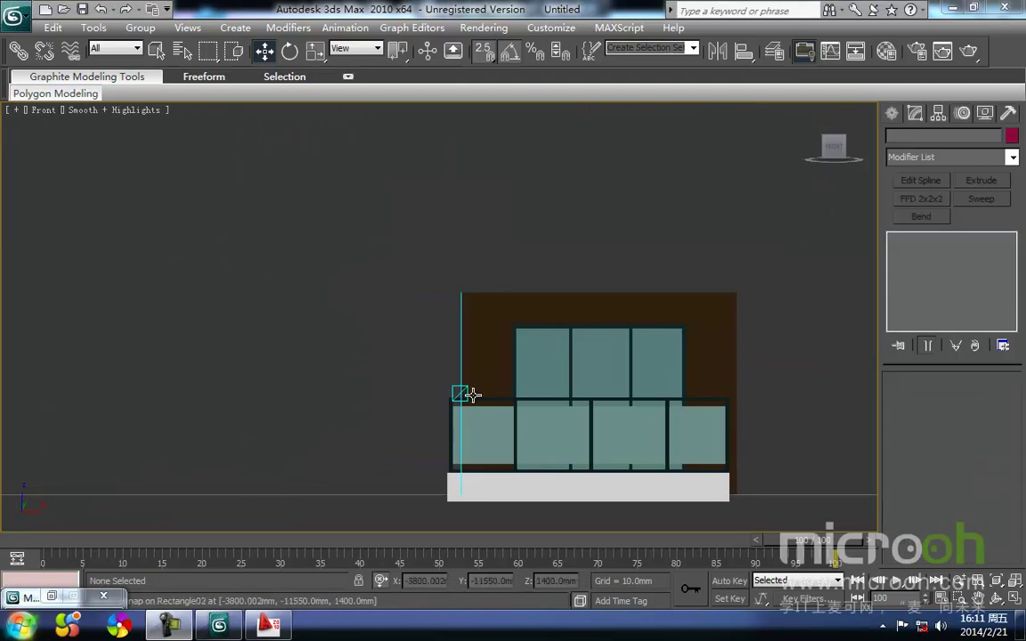
Step: Draw a rectangle about 200 by 1650 mm in the Top view over the wall section between the bay window and the neighbouring window
middle_click_drag(464, 393, 494, 390)
key("t")
scroll(492, 389, "down", 5)
scroll(488, 373, "up", 6)
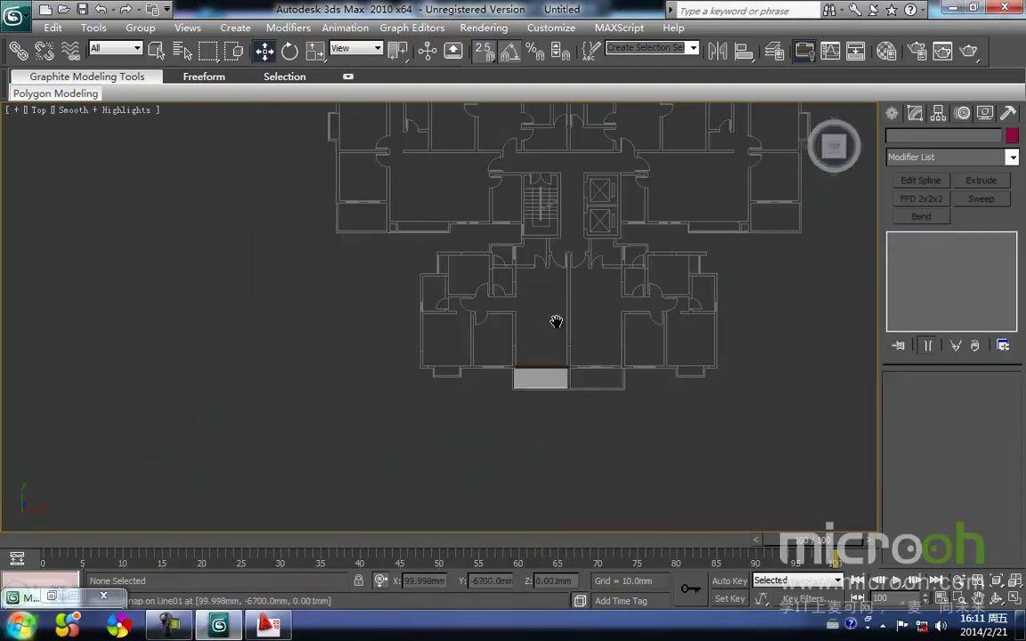
scroll(572, 347, "up", 4)
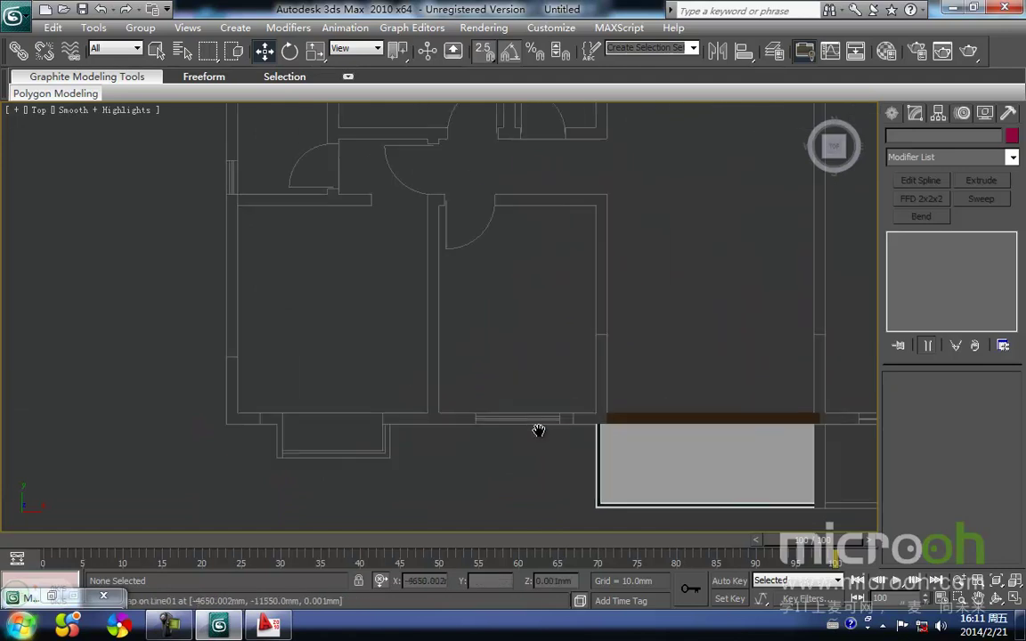
left_click(893, 113)
left_click(984, 229)
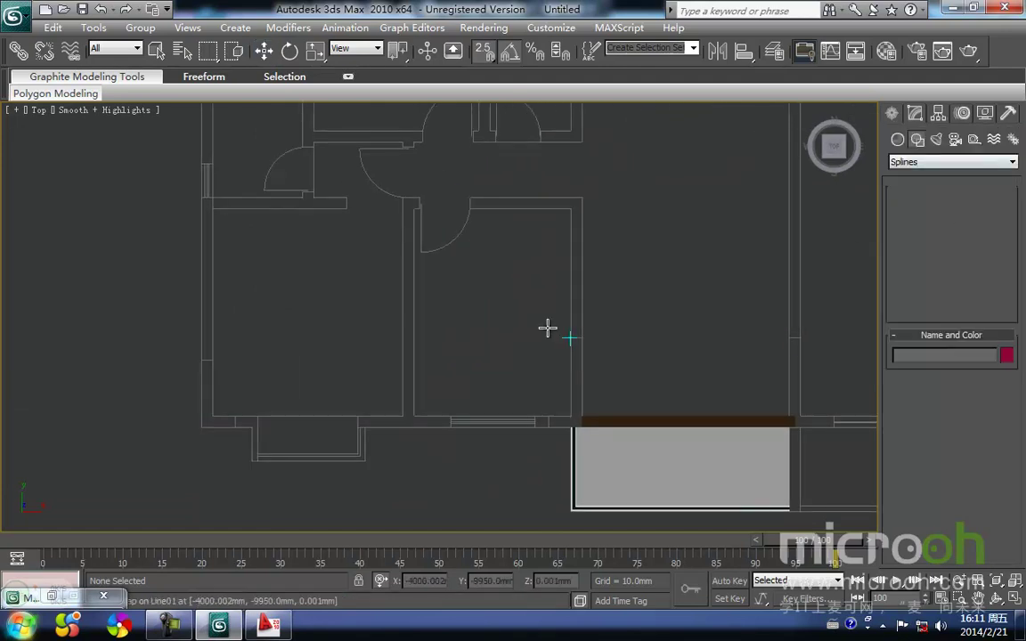
scroll(418, 352, "up", 2)
left_click_drag(336, 338, 468, 351)
middle_click_drag(470, 360, 280, 413)
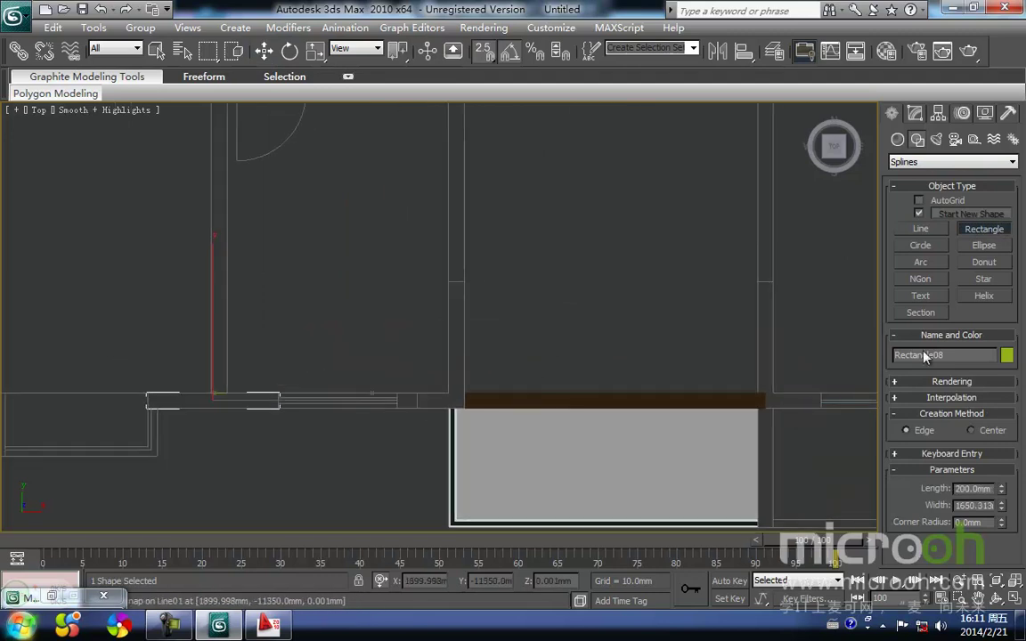
Step: With Start New Shape off, add a second rectangle to the same shape over the wall section between the window and the balcony
left_click(920, 214)
scroll(445, 374, "up", 3)
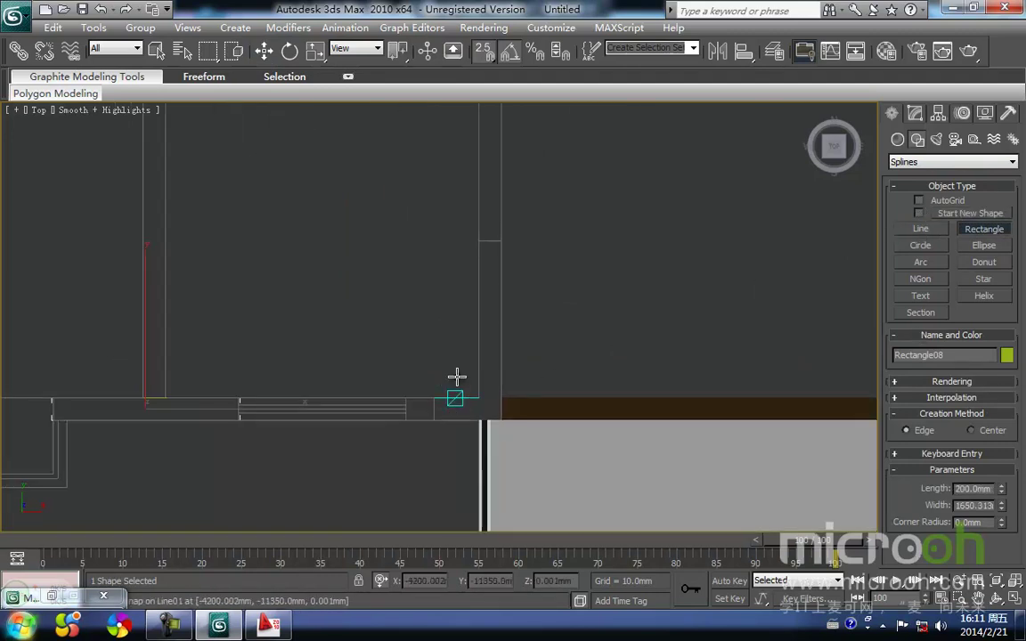
middle_click_drag(442, 359, 437, 294)
left_click_drag(366, 371, 559, 416)
Step: Extrude the two wall rectangles by 2800 mm
key("w")
key("f")
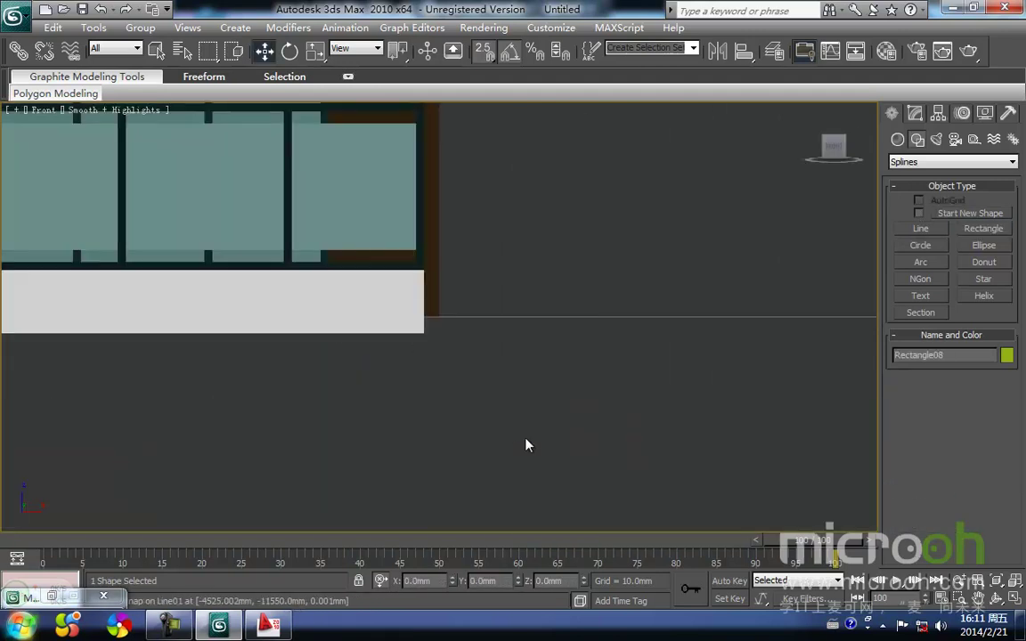
key("z")
left_click(915, 113)
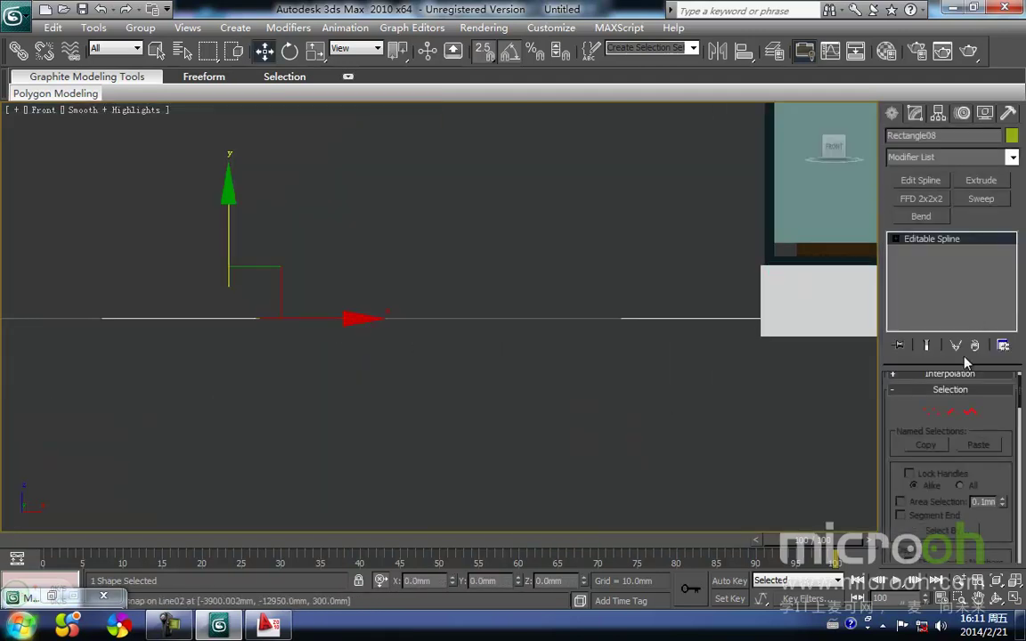
left_click(997, 181)
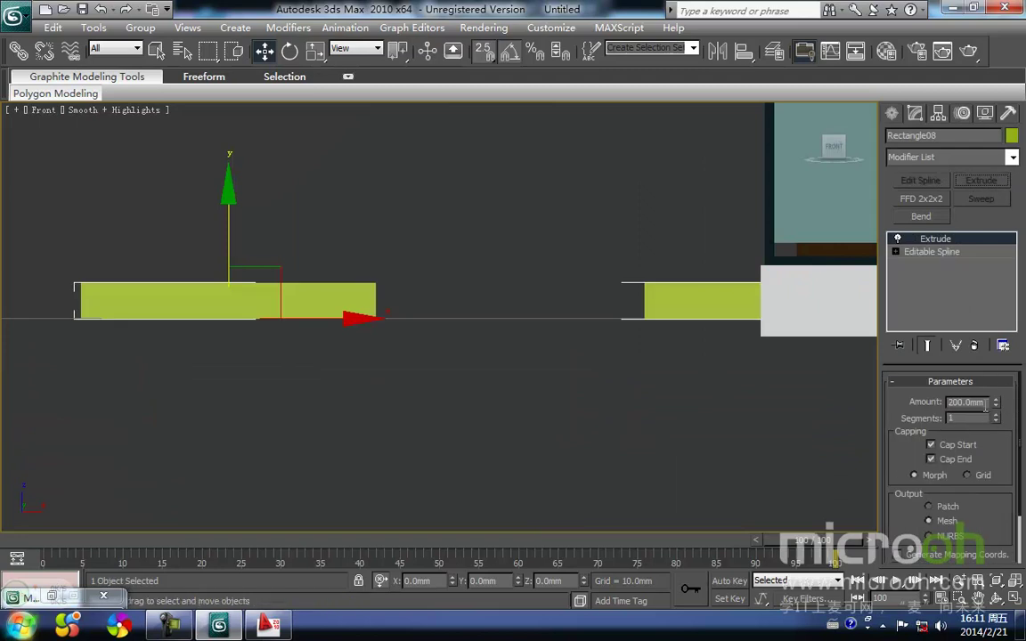
type("2800")
key("Return")
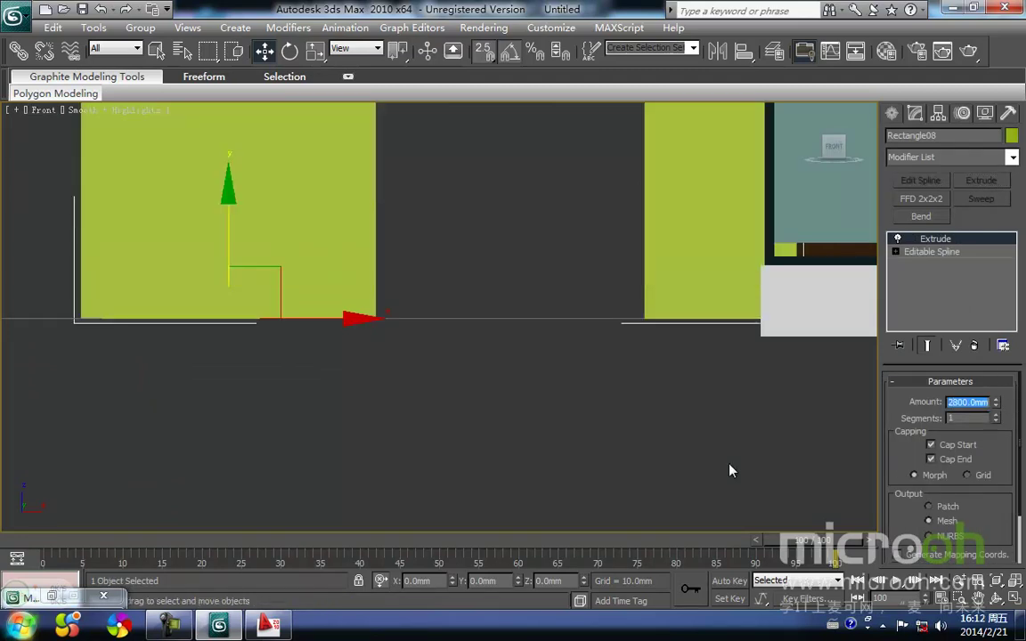
Step: Select the extruded wall sections and name an unused material slot 墙体3
left_click(628, 398)
scroll(522, 339, "down", 3)
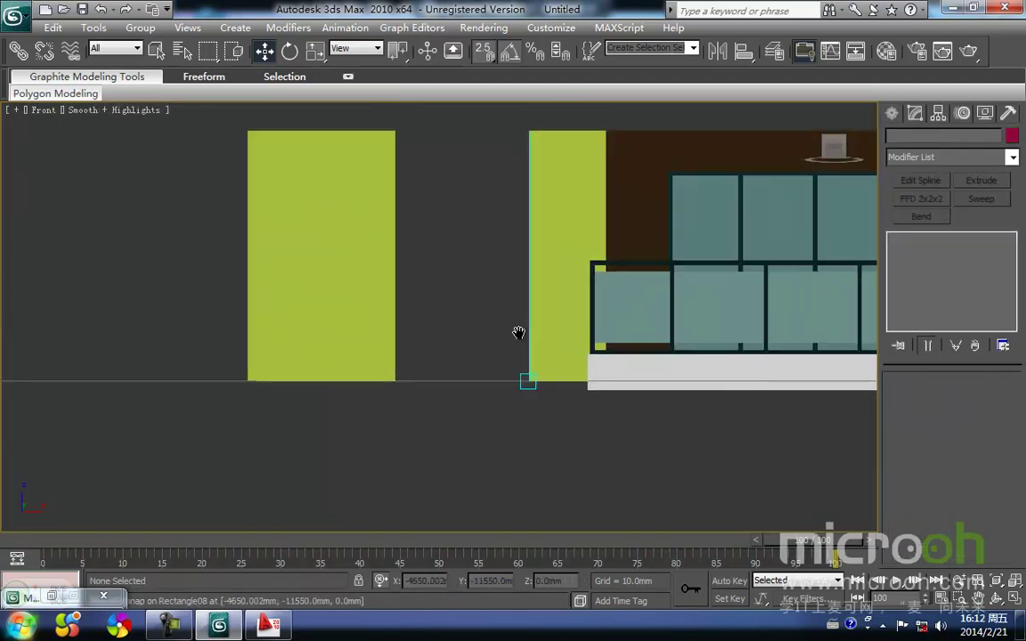
left_click(551, 335)
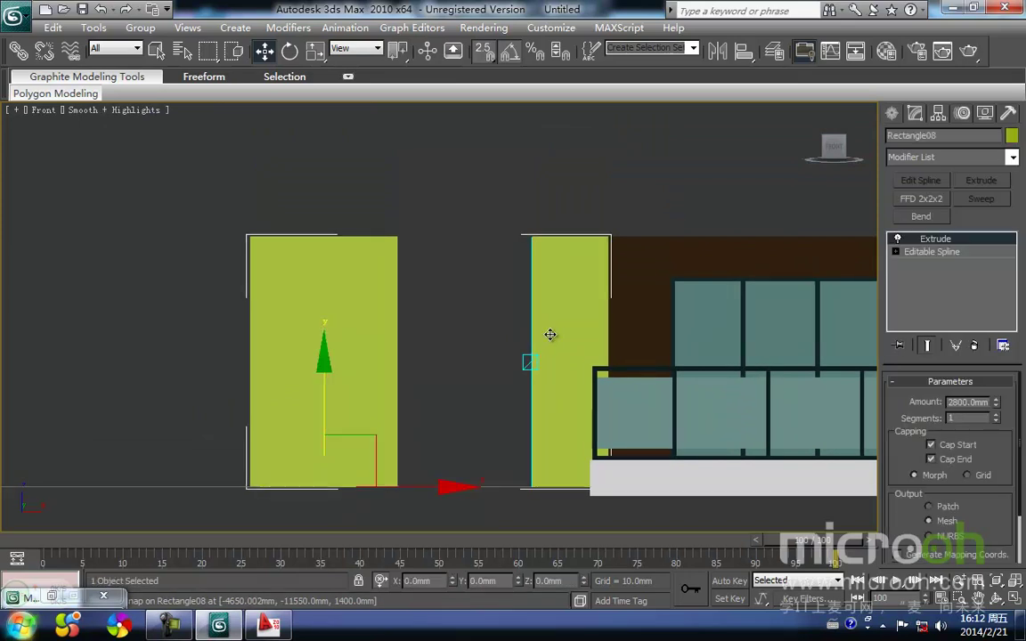
key("m")
left_click(746, 203)
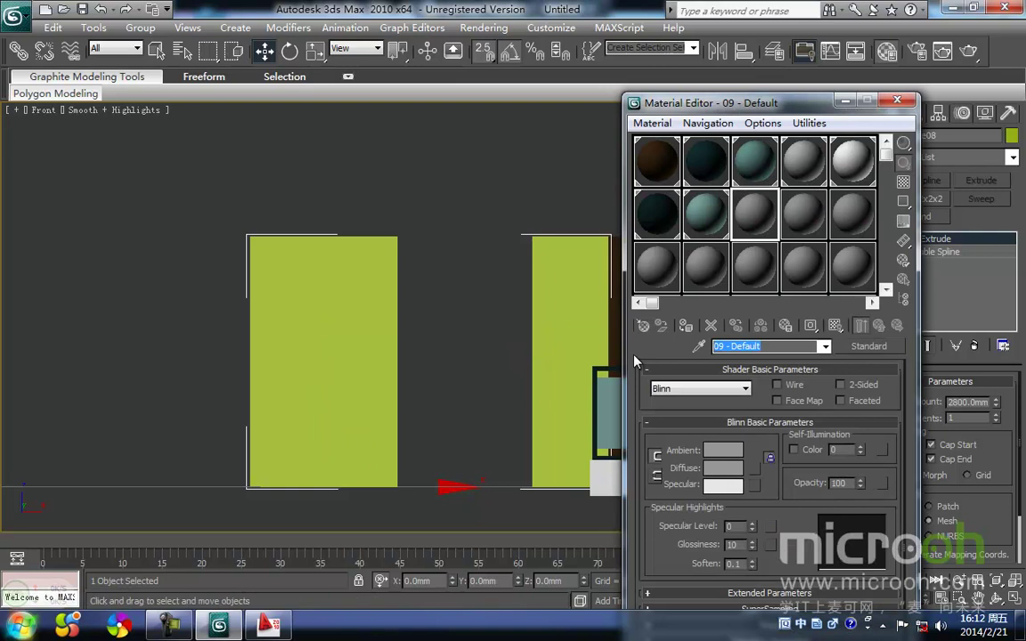
type("墙体")
key("Return")
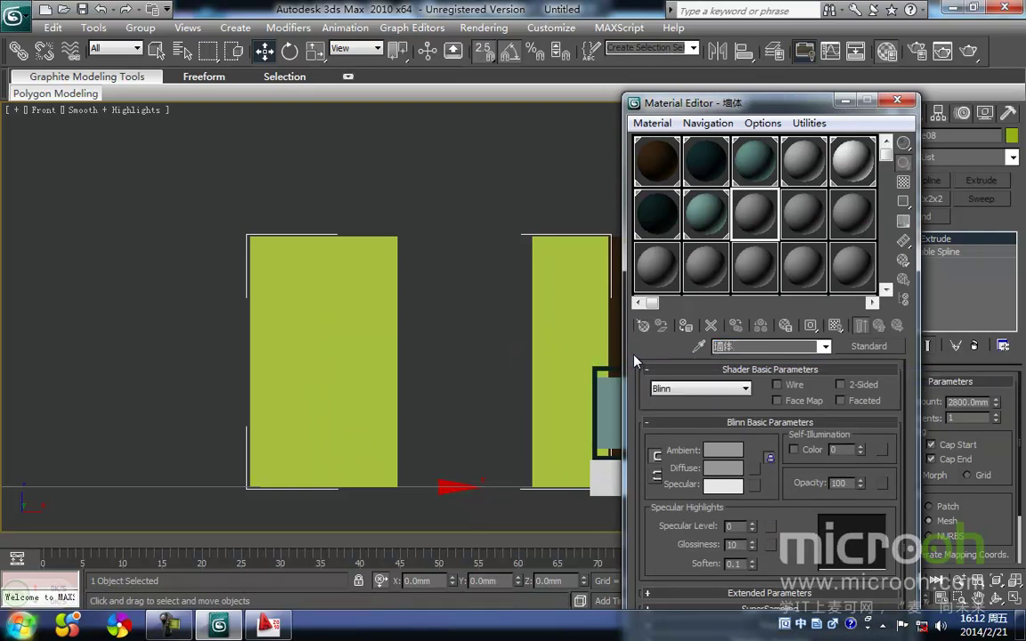
left_click(722, 450)
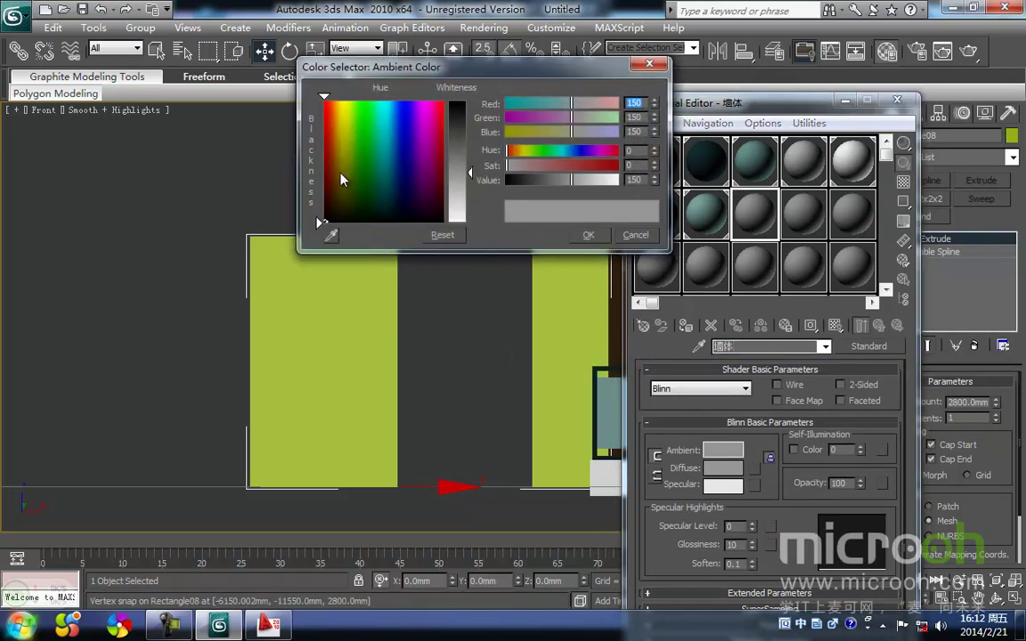
left_click(765, 346)
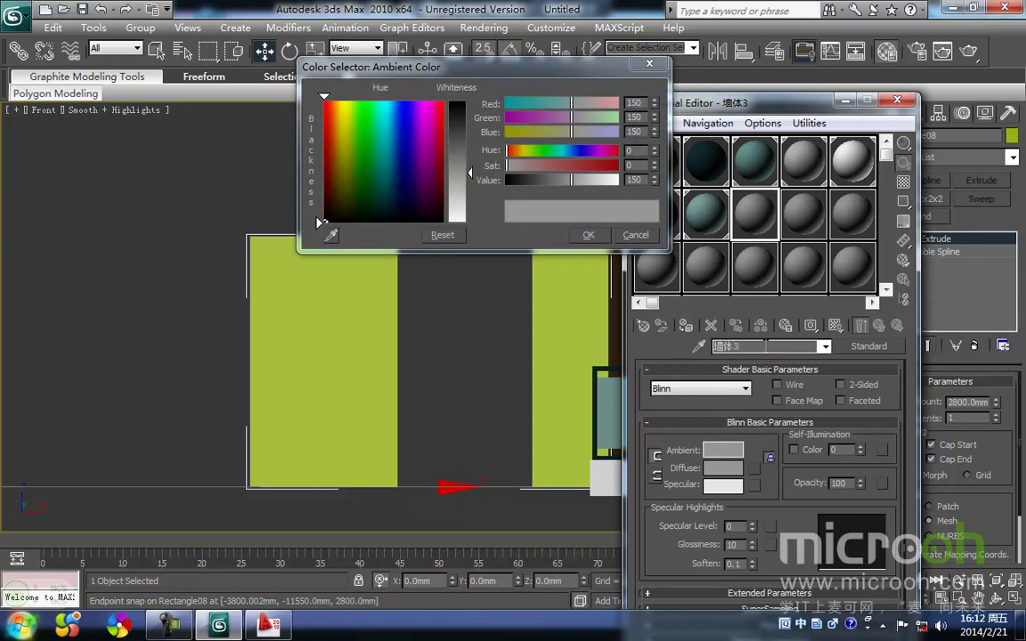
Step: Give the 墙体3 material an ochre colour and assign it to the extruded wall sections
mouse_move(336, 196)
left_mouse_down()
mouse_move(338, 205)
mouse_move(338, 161)
left_mouse_up()
left_click_drag(461, 167, 463, 125)
left_click(588, 234)
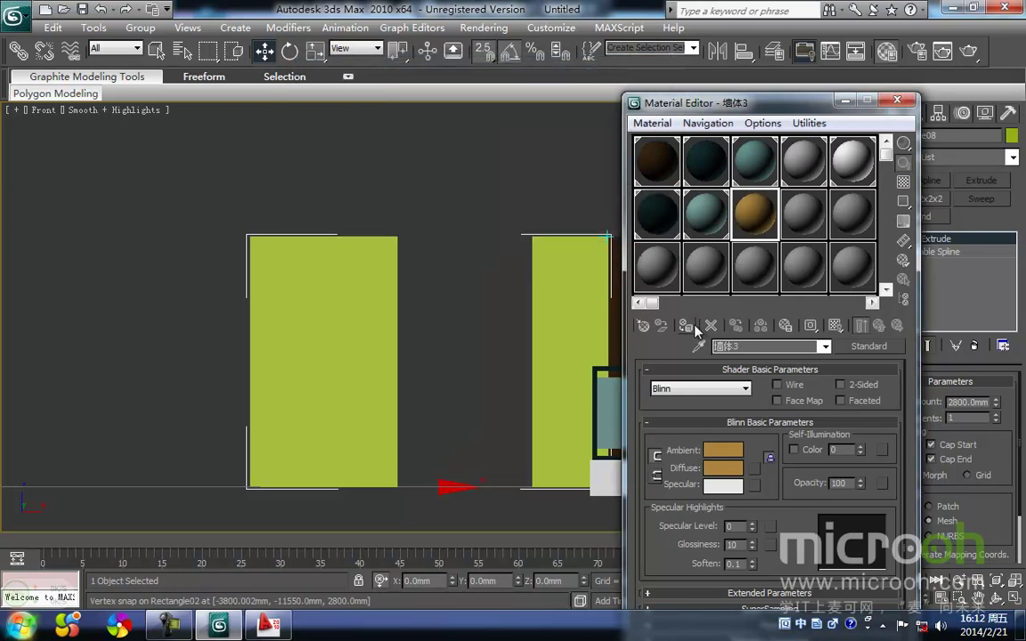
left_click(687, 326)
left_click(545, 190)
left_click(842, 100)
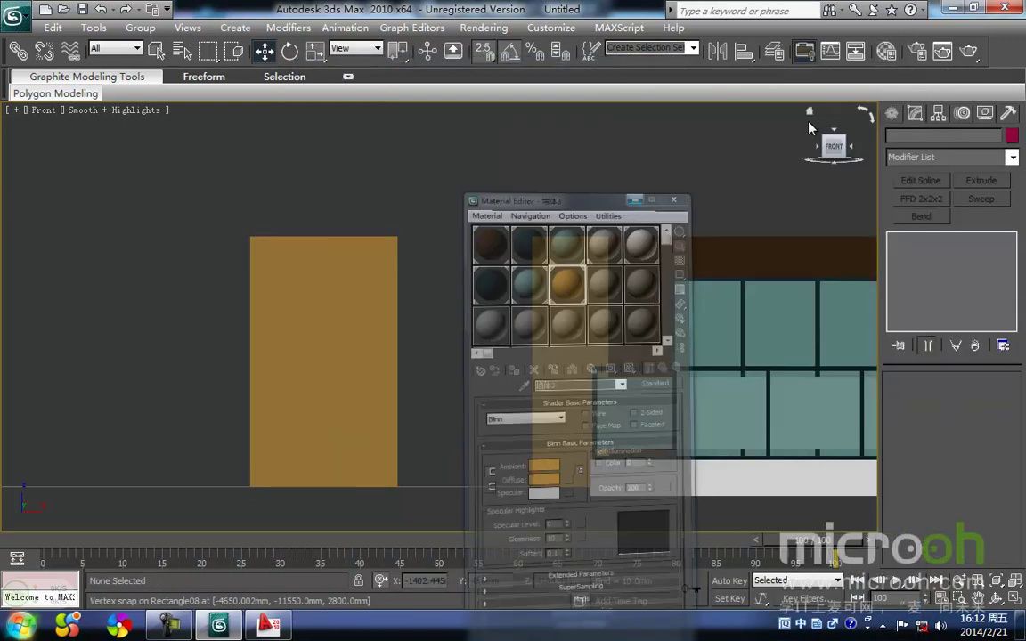
mouse_move(425, 362)
middle_mouse_down()
mouse_move(419, 353)
mouse_move(378, 364)
mouse_move(412, 382)
middle_mouse_up()
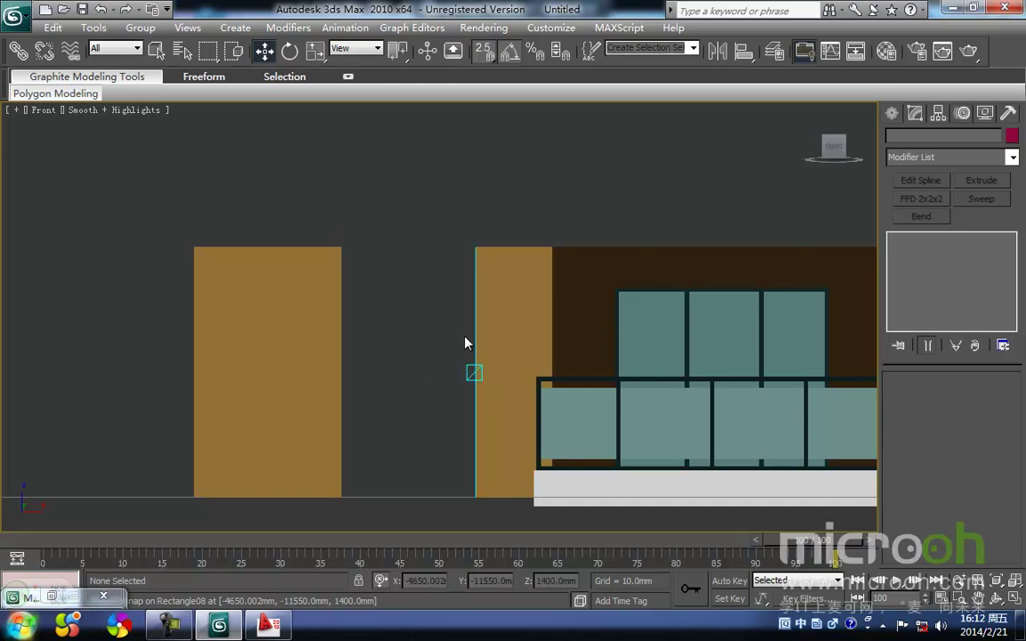
Step: Draw a rectangle about 1400 mm high and 1500 mm wide in the Front view, filling the lower half of the gap between the walls
left_click(893, 114)
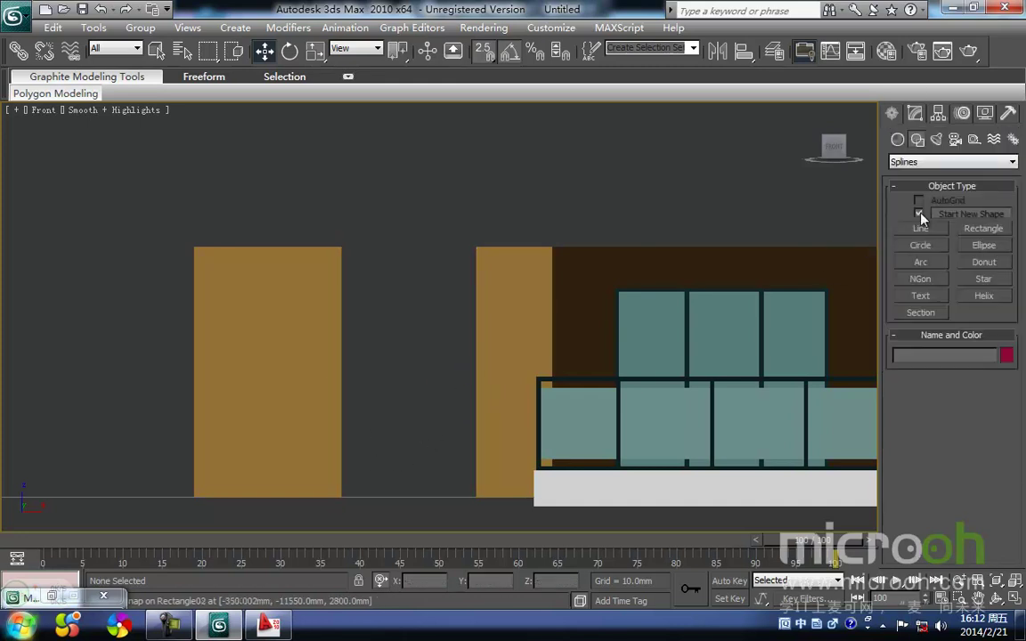
left_click(984, 228)
middle_click_drag(410, 373, 409, 311)
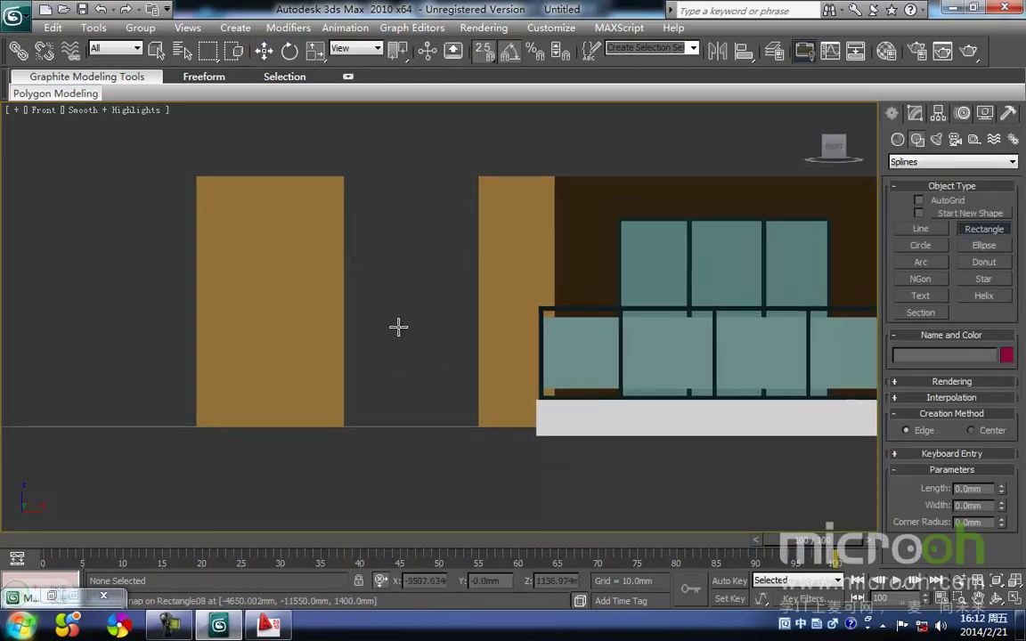
scroll(387, 337, "up", 2)
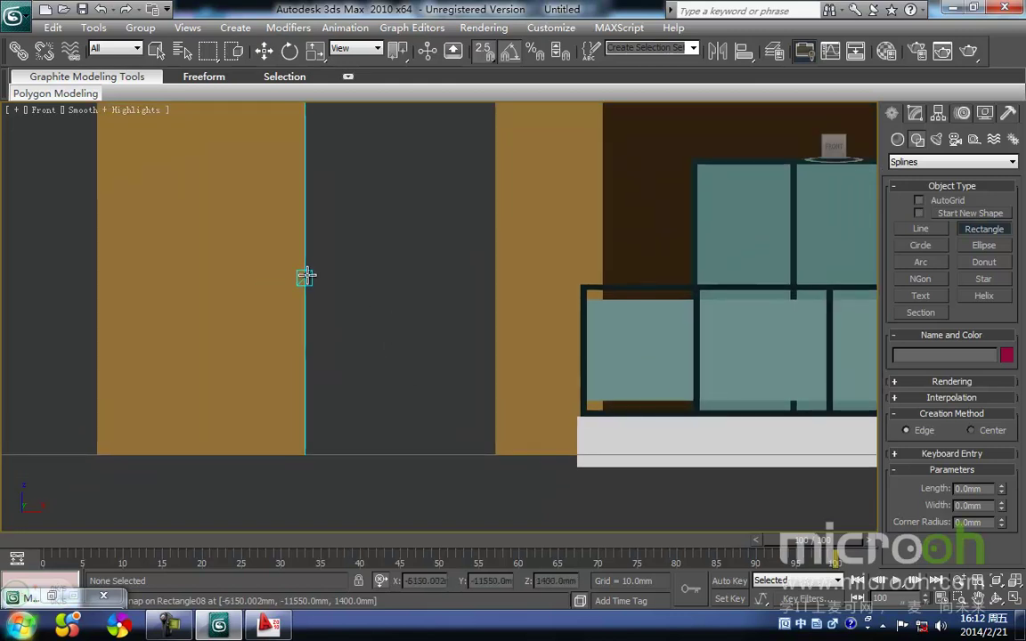
left_click_drag(306, 277, 495, 457)
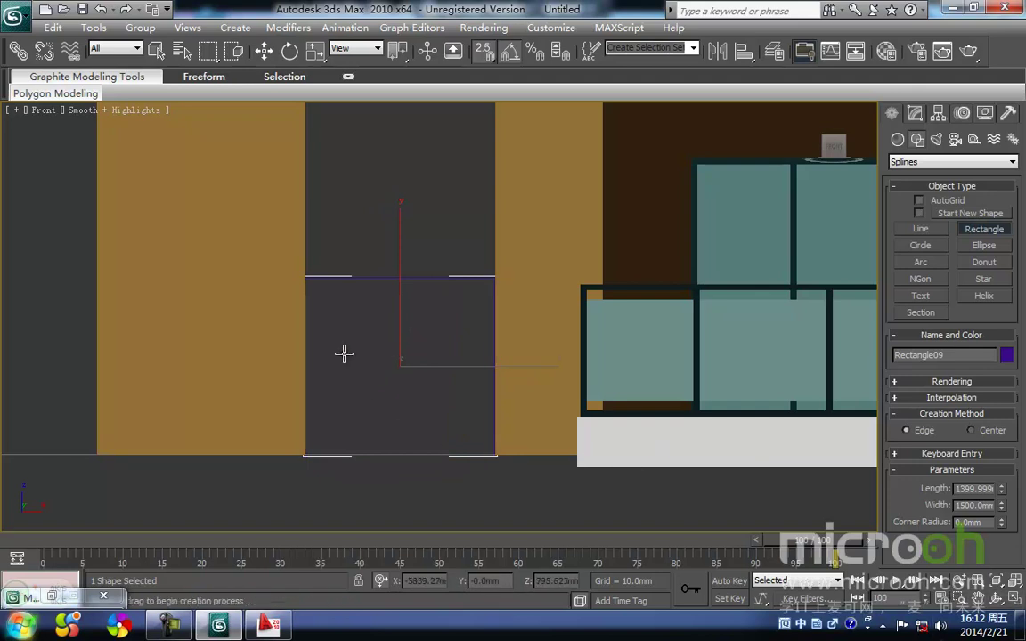
right_click(357, 400)
left_click(358, 399)
left_click_drag(459, 333, 406, 222)
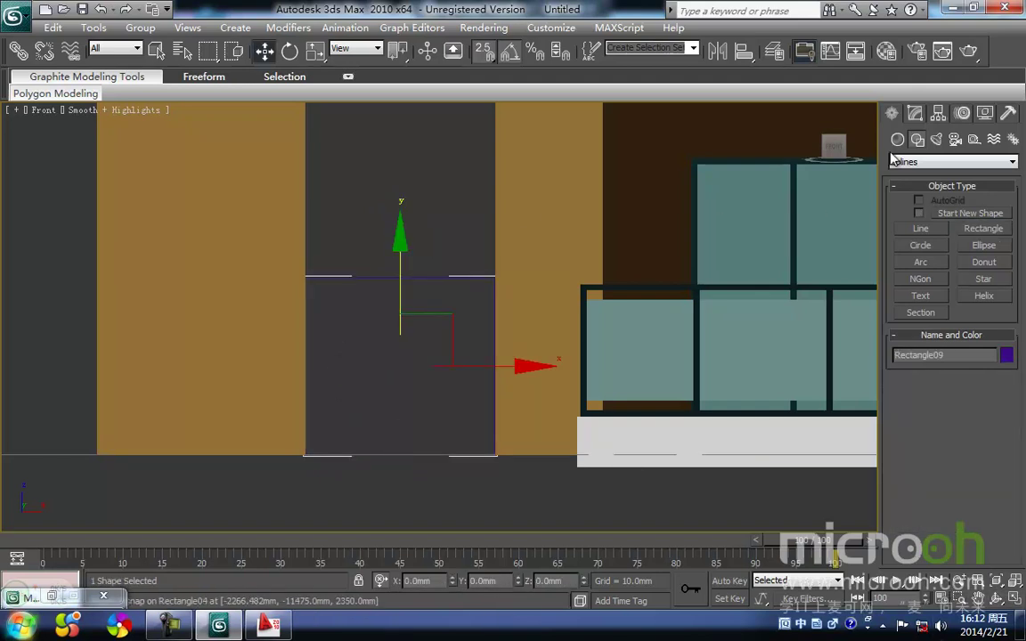
Step: Set the gap rectangle's length to 900 mm and move it down so its lower edge sits on the wall base
left_click(915, 118)
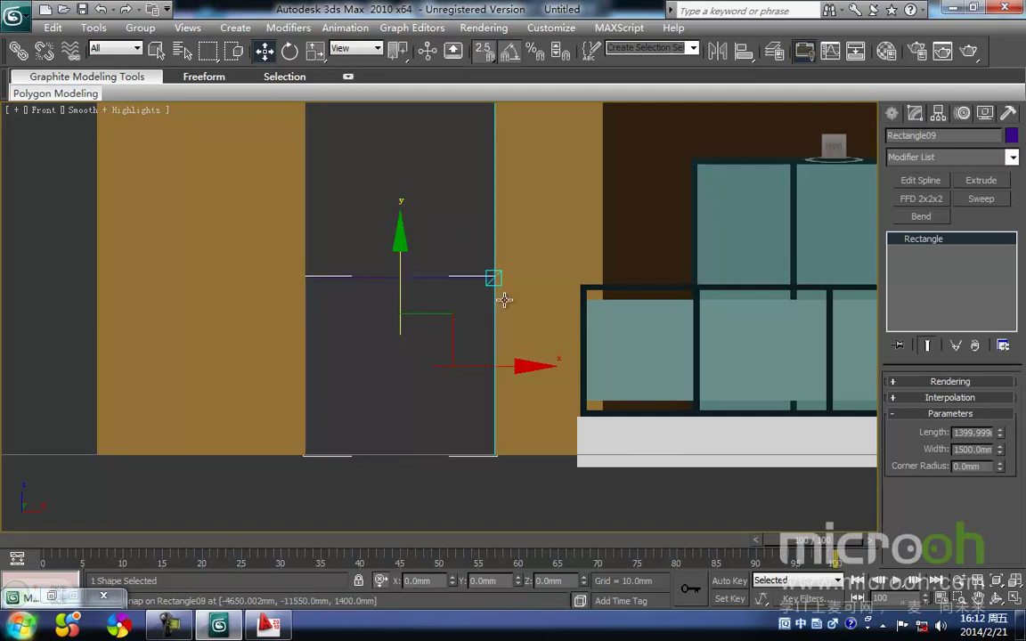
right_click(999, 435)
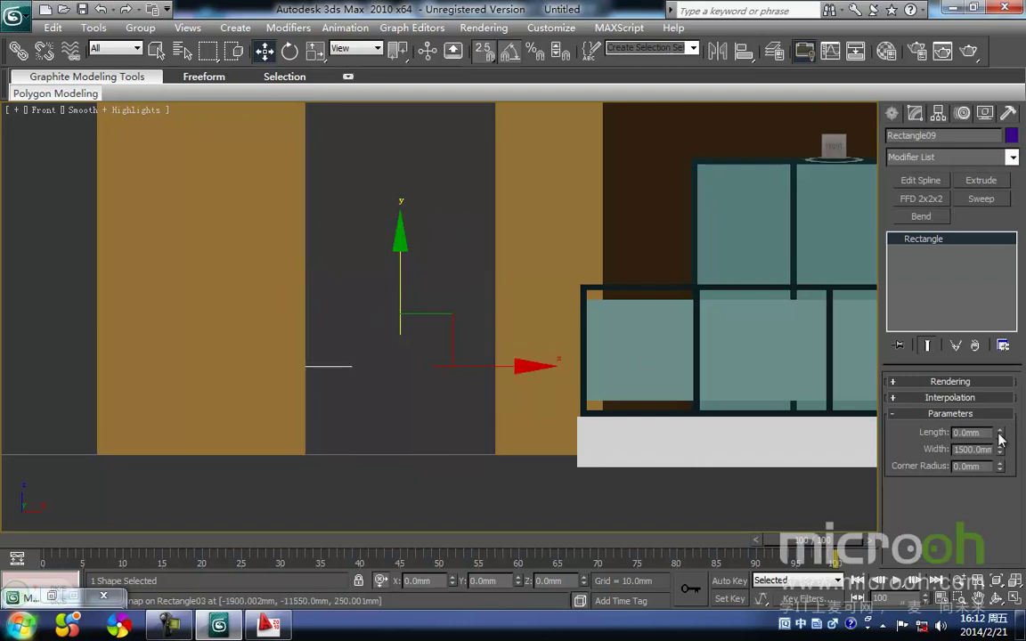
double_click(979, 433)
type("900")
key("Return")
right_click(311, 274)
left_click(362, 281)
left_click_drag(304, 420, 298, 449)
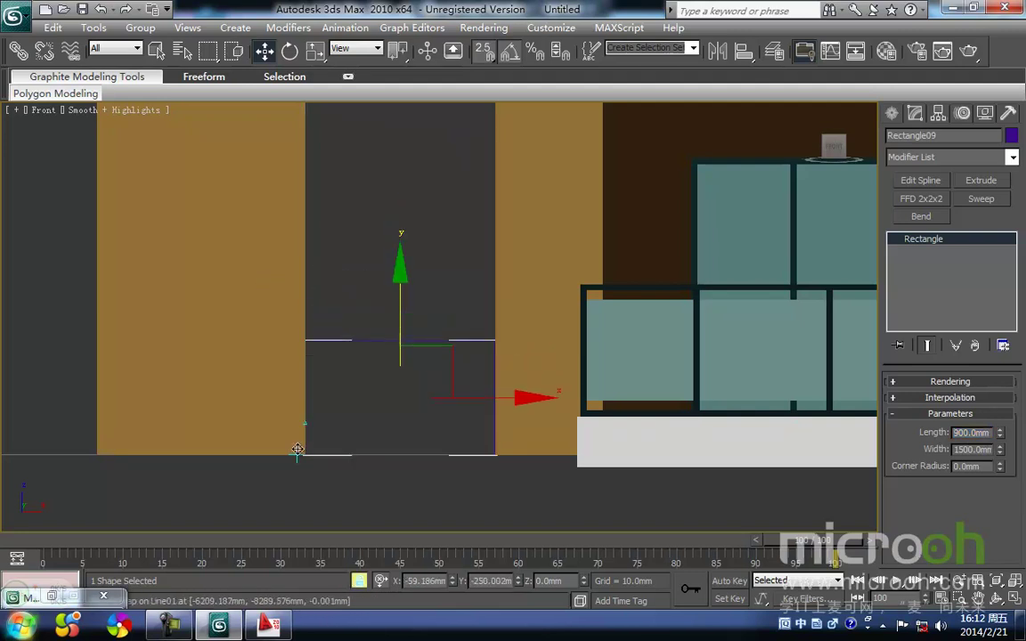
Step: Extrude the gap rectangle by 200 mm and align the resulting sill wall with the adjoining wall section
left_click(982, 181)
left_click(969, 403)
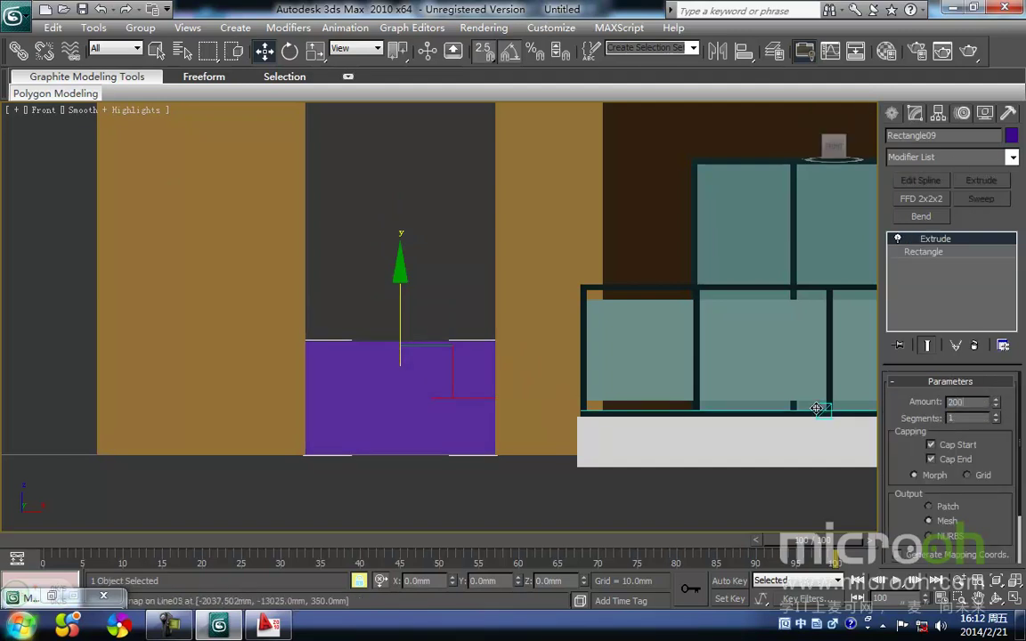
key("space")
left_click(360, 290)
left_click(371, 409)
key("alt+a")
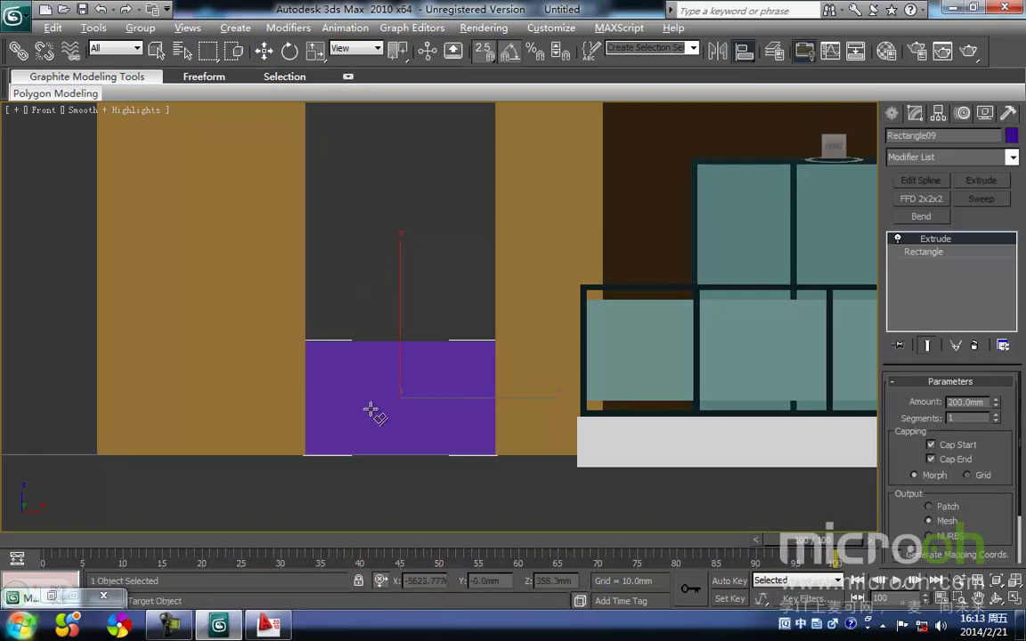
left_click(540, 386)
left_click(514, 442)
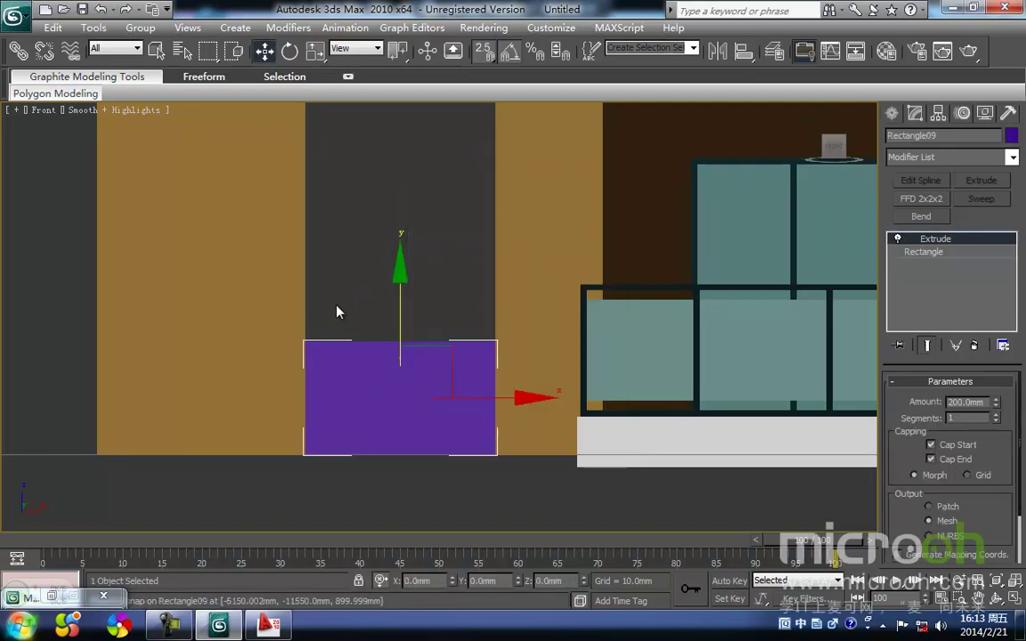
Step: Apply the ochre 墙体3 material to the extruded sill wall
left_click(361, 304)
key("m")
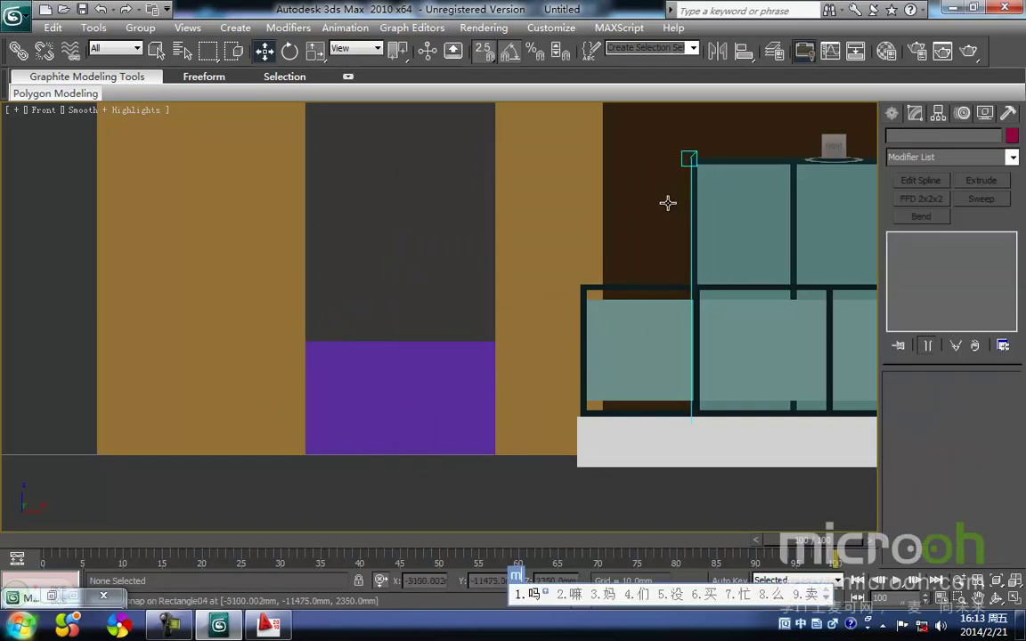
key("ctrl+space")
key("m")
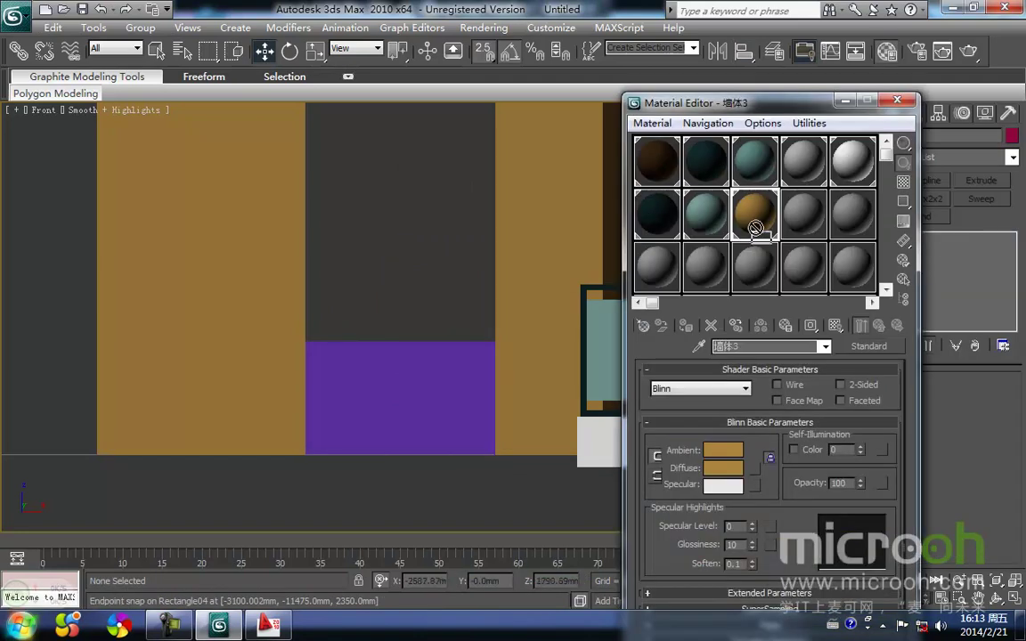
left_click_drag(418, 399, 417, 398)
left_click(845, 101)
Step: Draw a rectangle about 1900 mm high and 1500 mm wide filling the opening above the sill wall
middle_click_drag(438, 275, 423, 355)
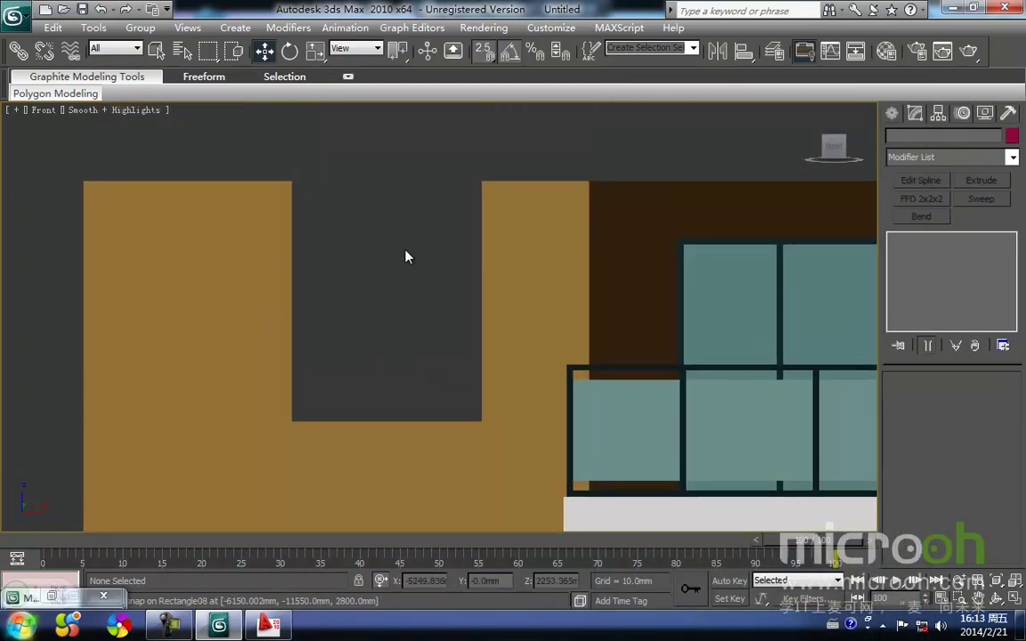
middle_click_drag(443, 268, 488, 240)
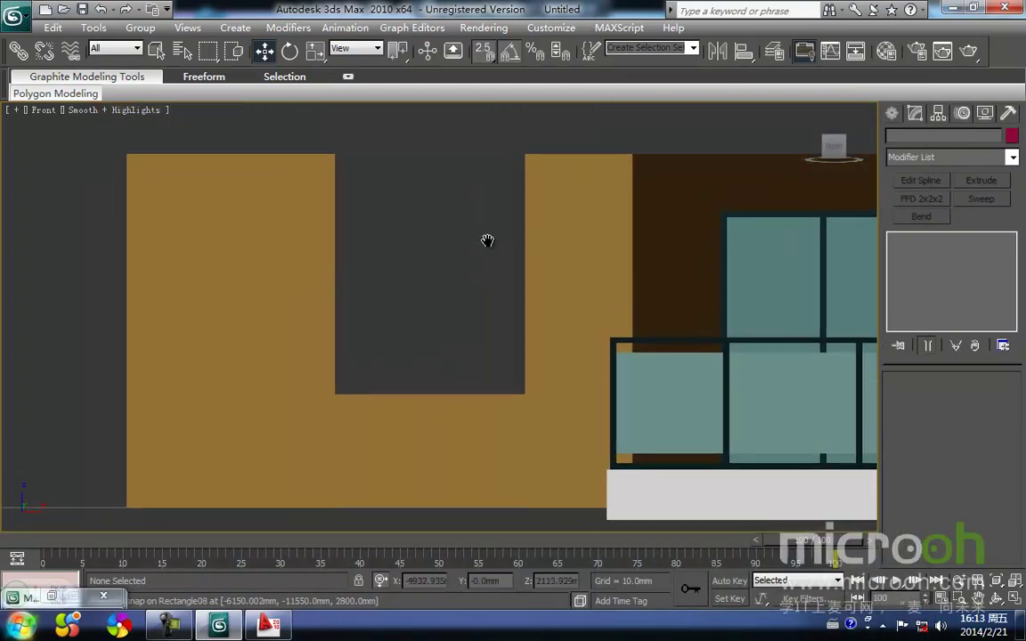
left_click(891, 114)
left_click(981, 230)
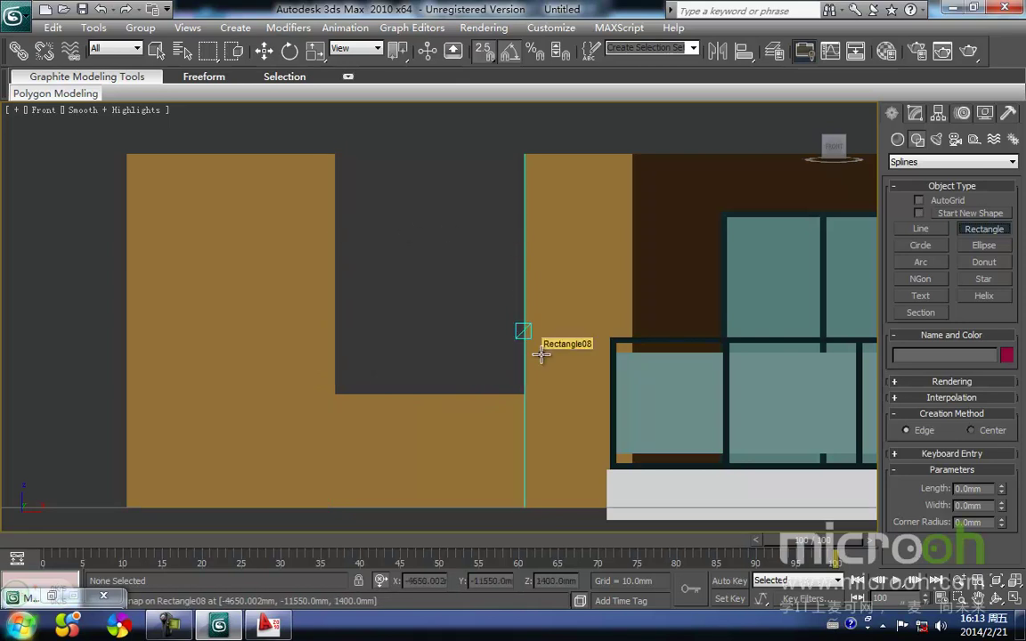
left_click_drag(524, 393, 335, 154)
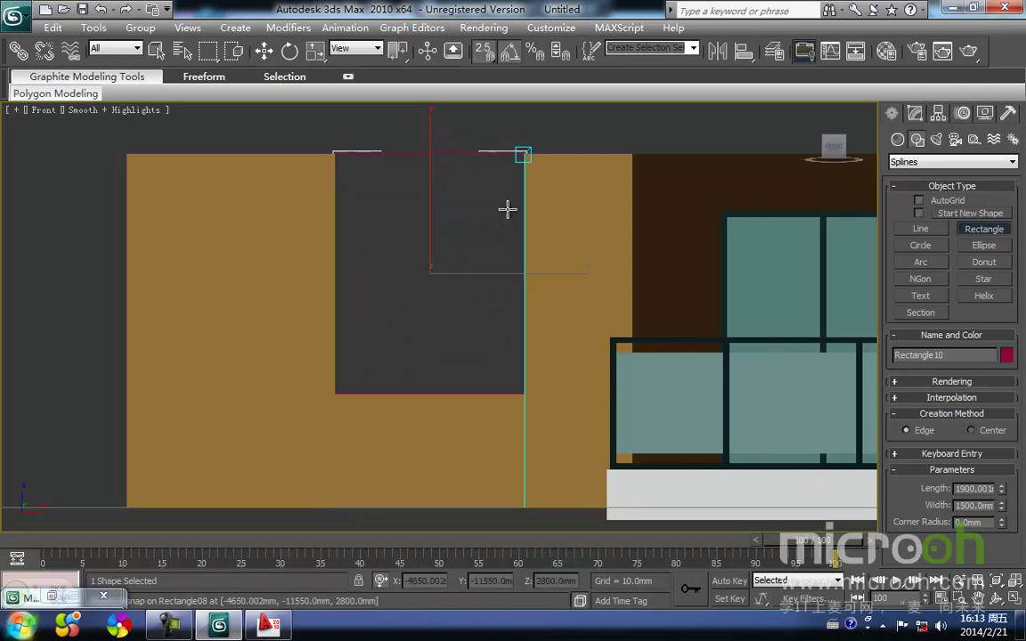
key("w")
middle_click_drag(415, 233, 408, 261)
left_click(482, 218)
left_click(519, 218)
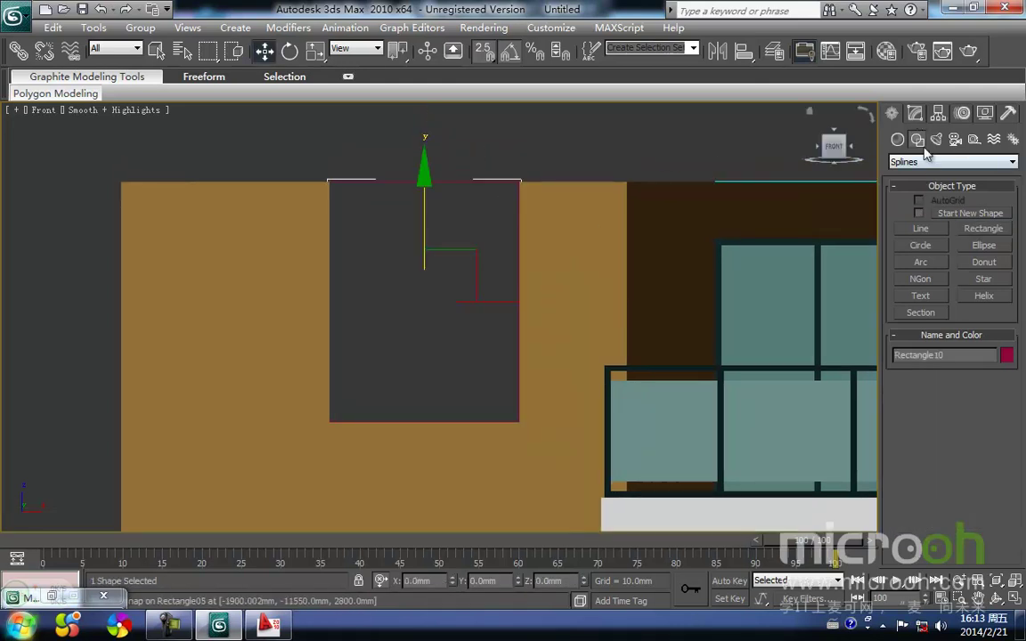
Step: Set the opening rectangle's length to 1500 mm and snap its lower edge onto the top of the sill wall
left_click(918, 116)
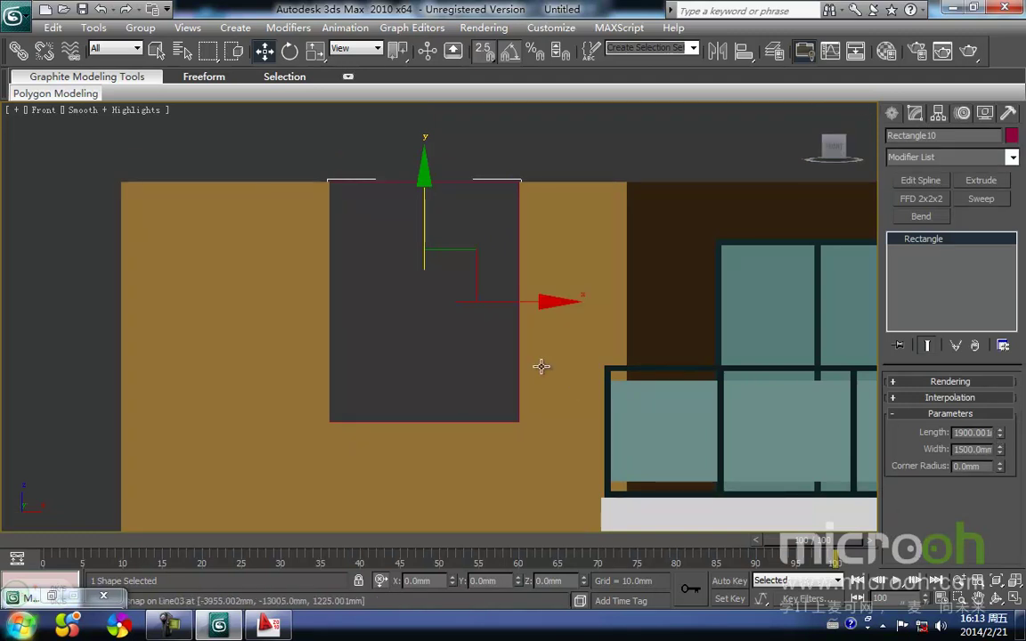
double_click(980, 433)
type("1500")
key("Return")
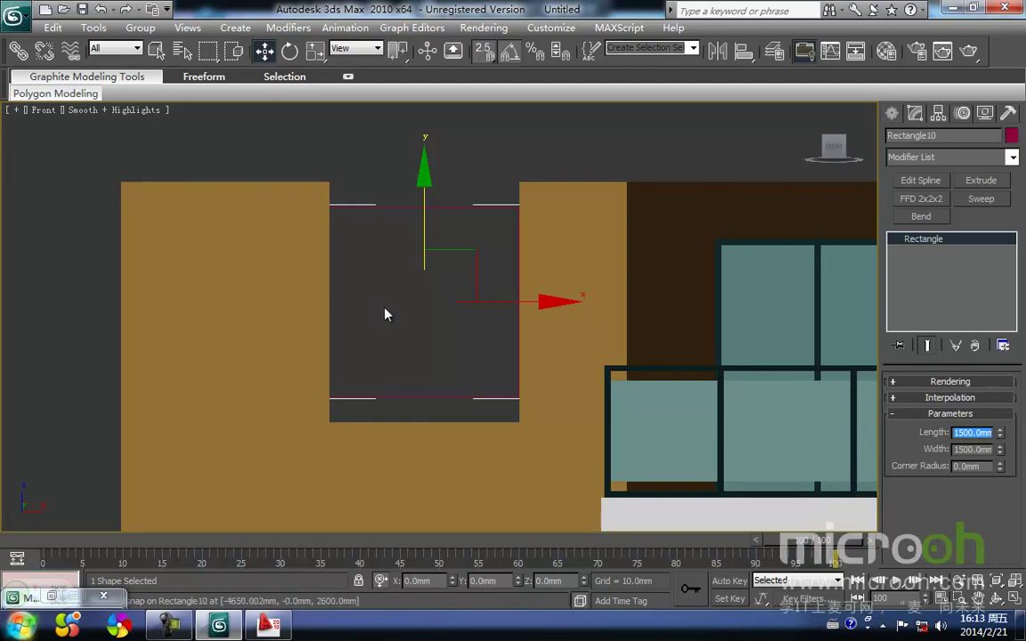
left_click(385, 314)
left_click_drag(435, 258, 397, 183)
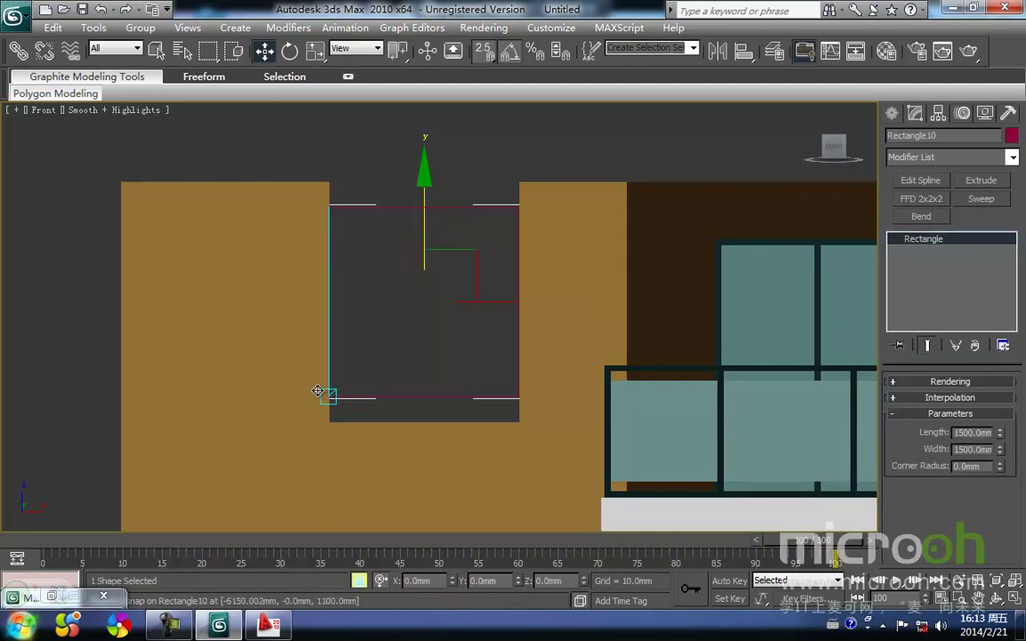
left_click_drag(324, 395, 327, 419)
key("space")
left_click(383, 358)
left_click(465, 234)
Step: Convert the window rectangle to an editable spline and copy its right vertical segment to the midpoint as a mullion
right_click(464, 234)
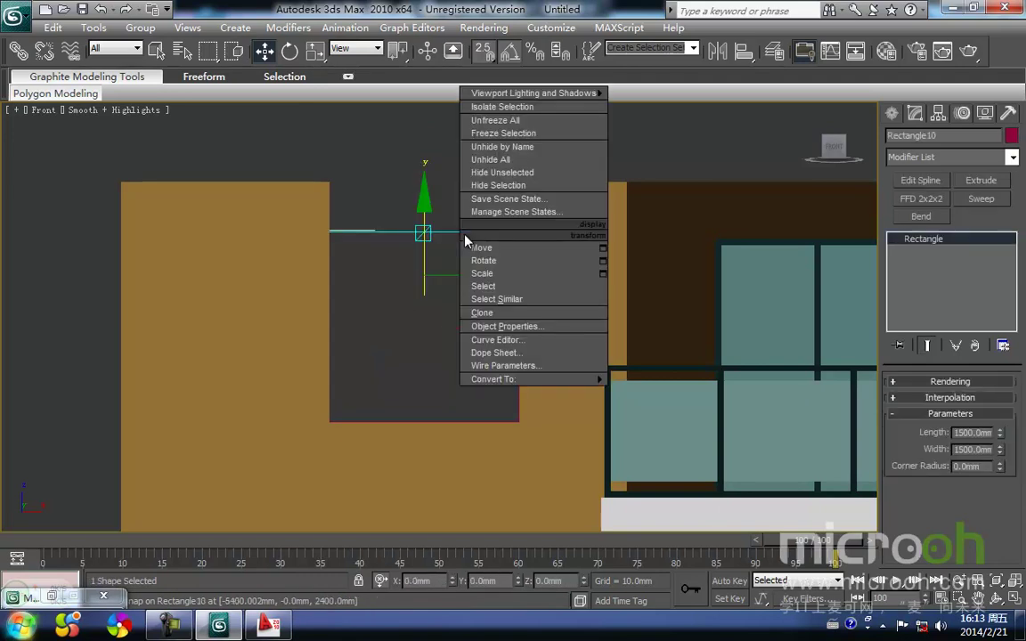
mouse_move(552, 379)
left_click(667, 379)
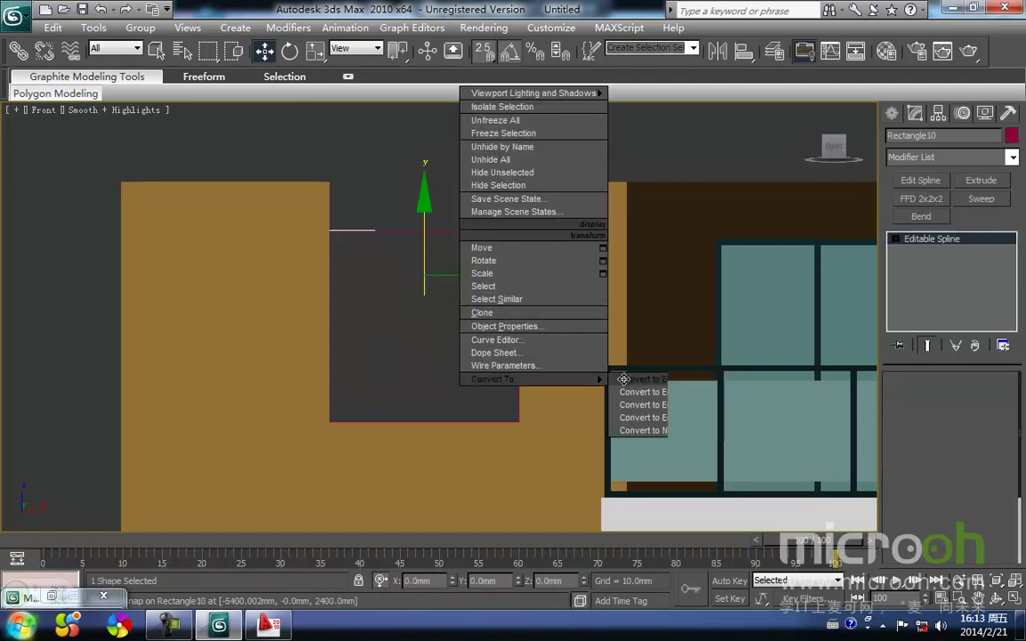
middle_click_drag(437, 298, 424, 329)
key("2")
left_click(499, 344)
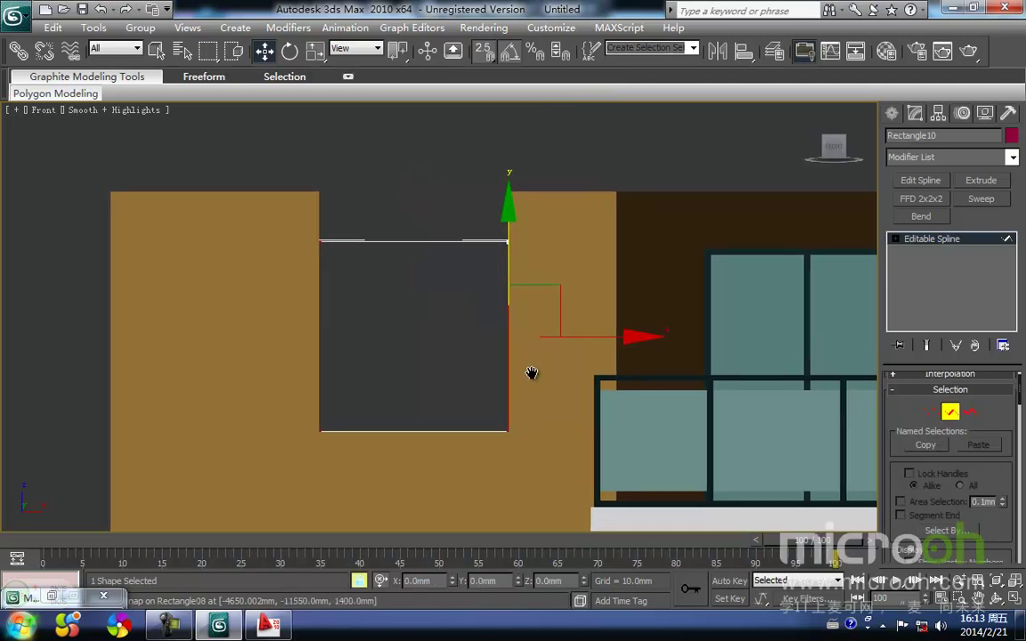
key("F3")
left_click_drag(513, 436, 414, 431, "shift")
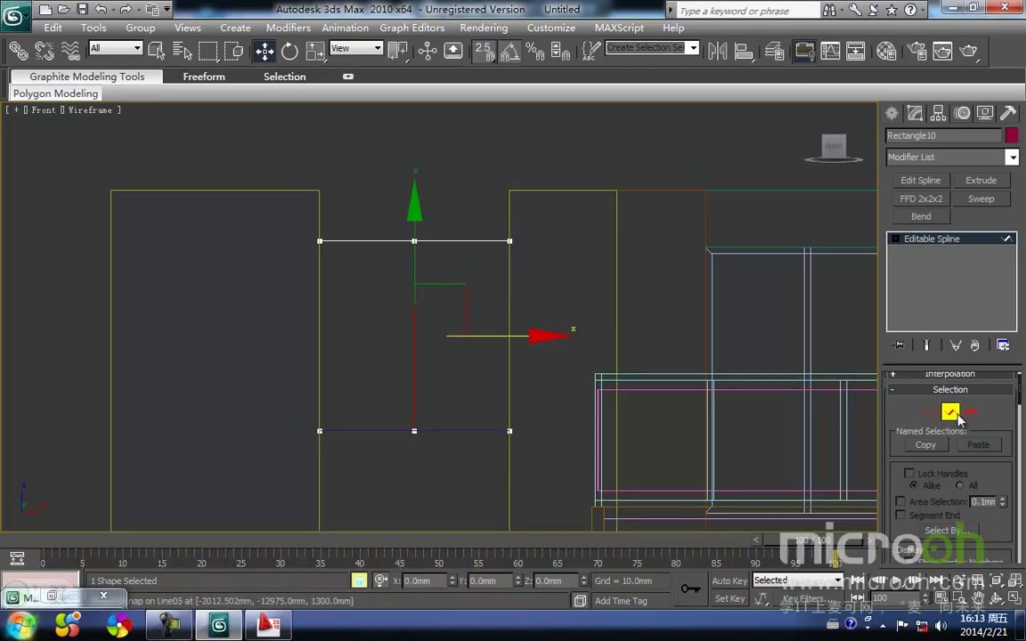
middle_click_drag(449, 176, 435, 222)
left_click(444, 233)
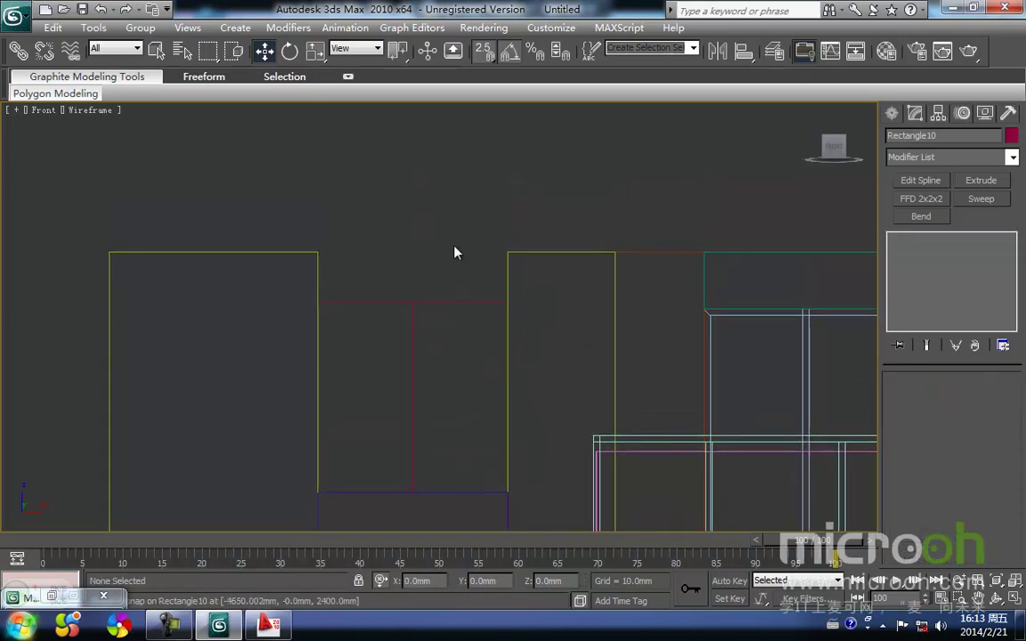
Step: Sweep the window spline with a 50 × 50 mm section and set its pivot alignment to the upper-right corner
left_click(420, 314)
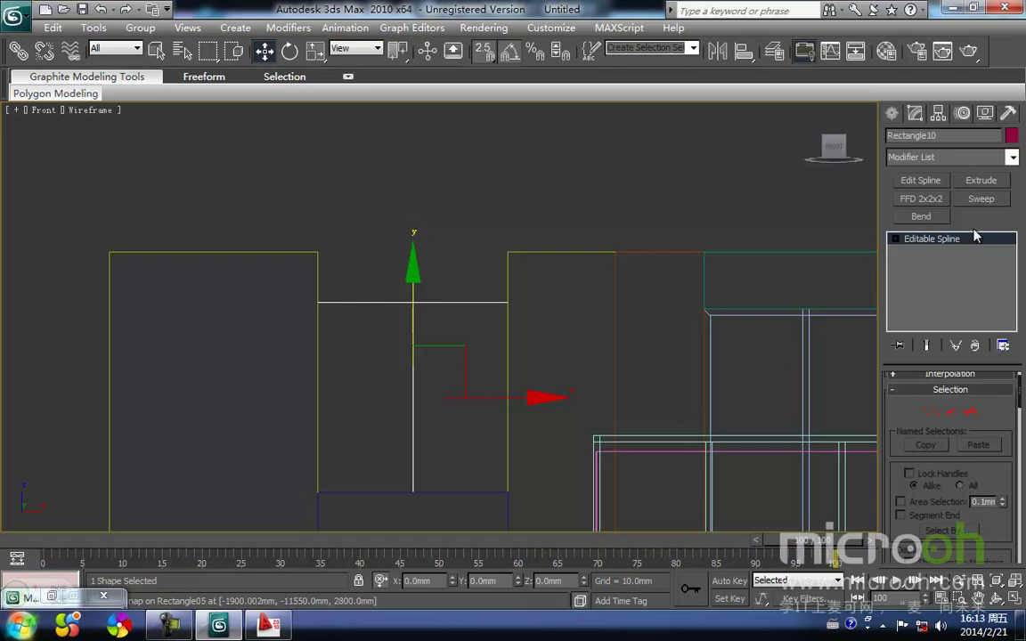
left_click(982, 199)
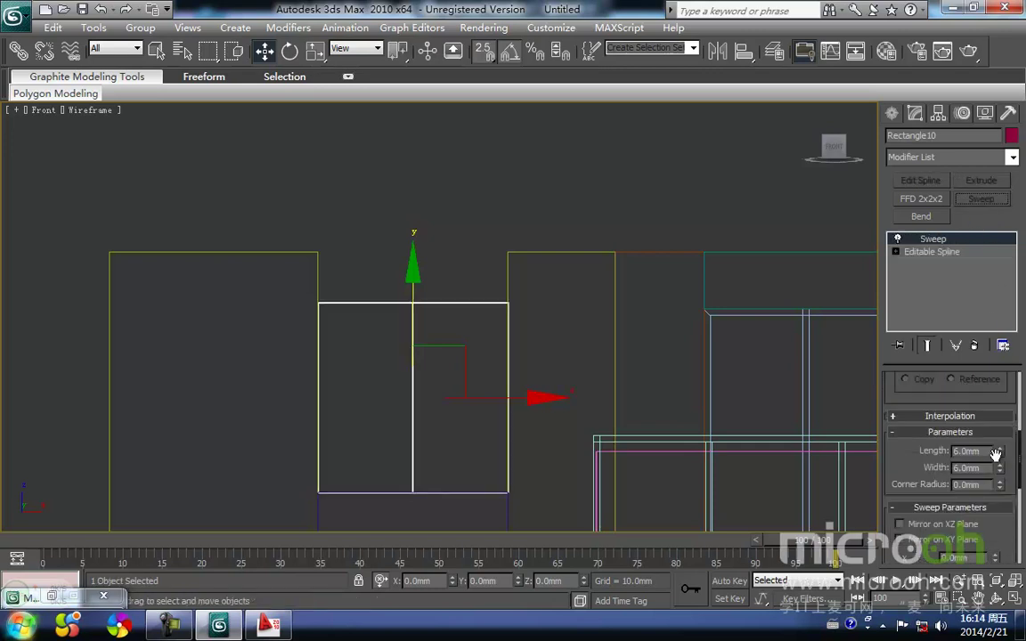
left_click_drag(987, 452, 748, 455)
type("50")
key("Return")
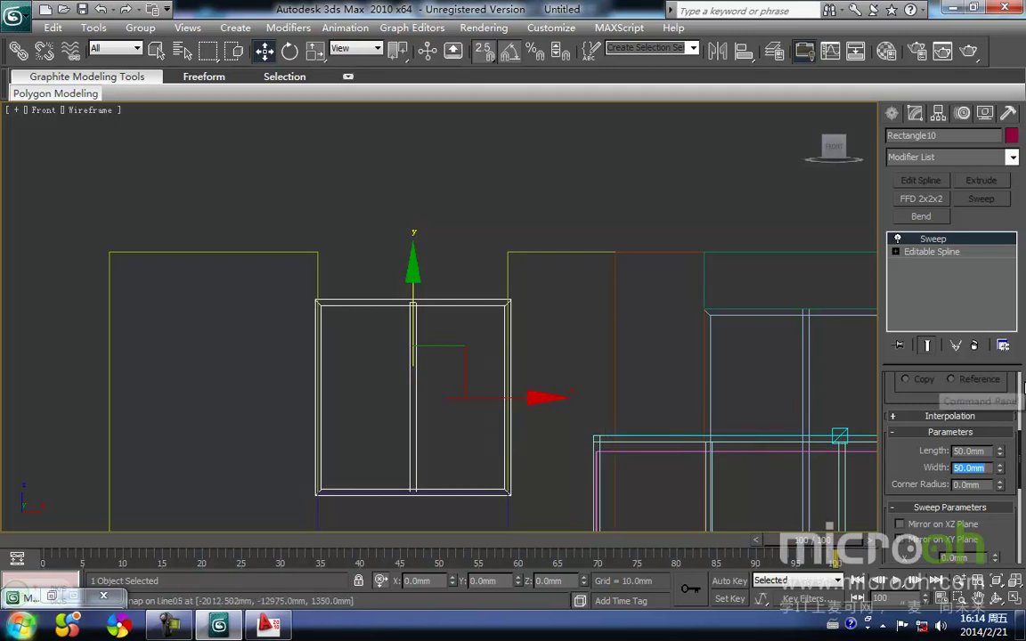
scroll(928, 497, "down", 4)
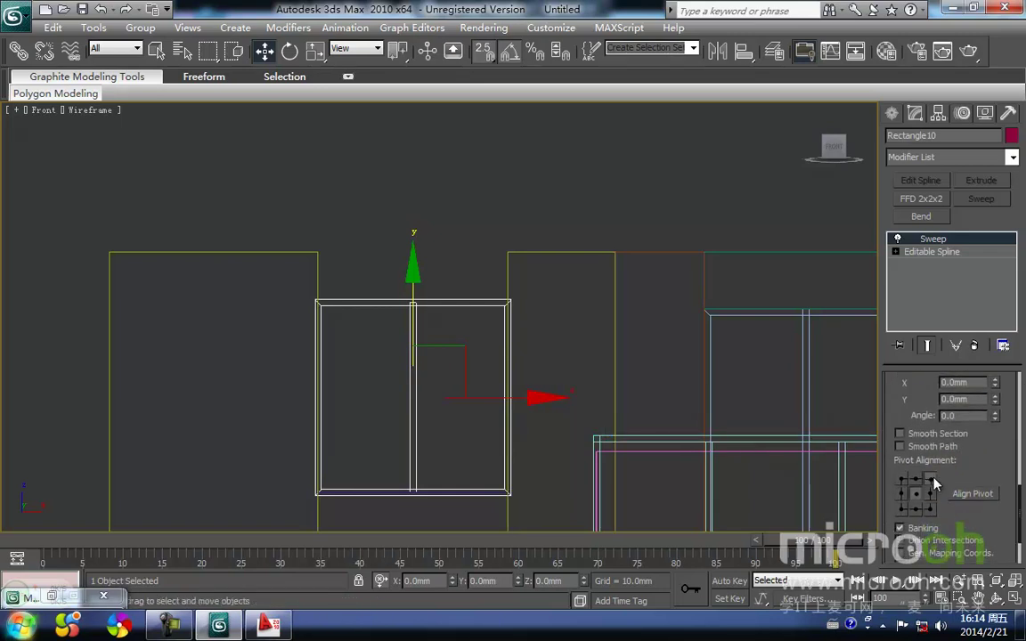
left_click(930, 480)
Step: Align the window frame's Z position to the sill wall, center to center
left_click(447, 283)
left_click(408, 305)
mouse_move(401, 294)
middle_mouse_down()
mouse_move(397, 318)
mouse_move(408, 282)
middle_mouse_up()
key("F3")
key("alt+a")
middle_click_drag(392, 374, 418, 269)
left_click(423, 422)
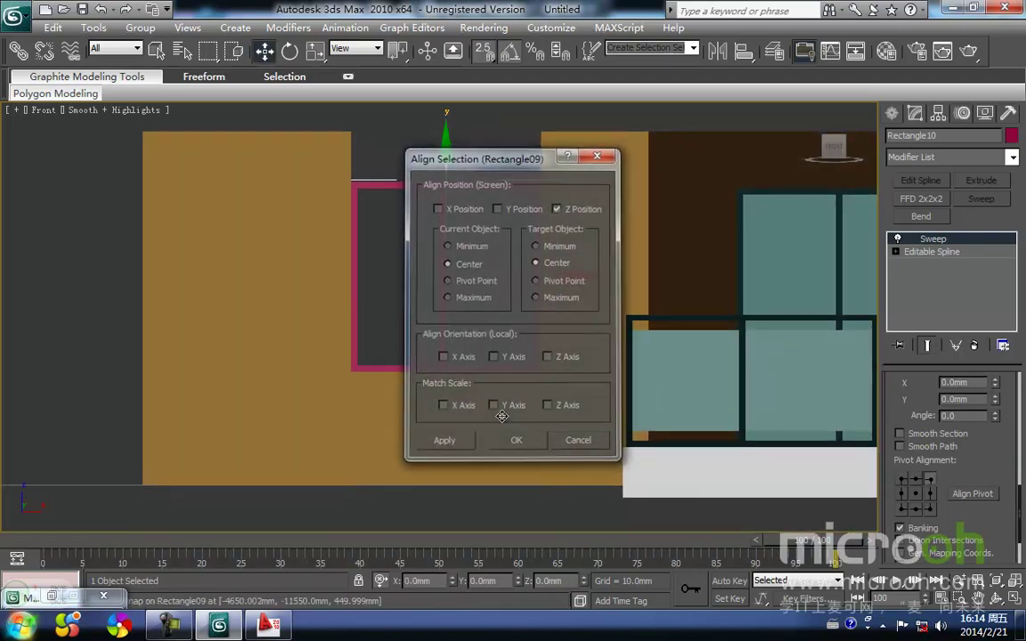
left_click(529, 441)
Step: Assign the dark 窗框 material to the window frame
key("m")
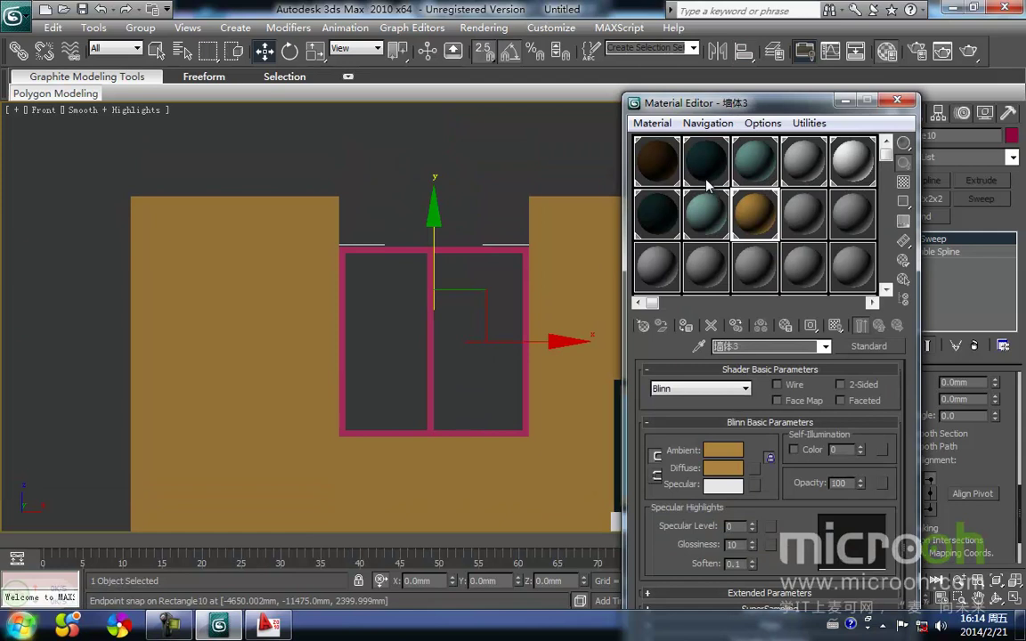
left_click(705, 174)
left_click(687, 326)
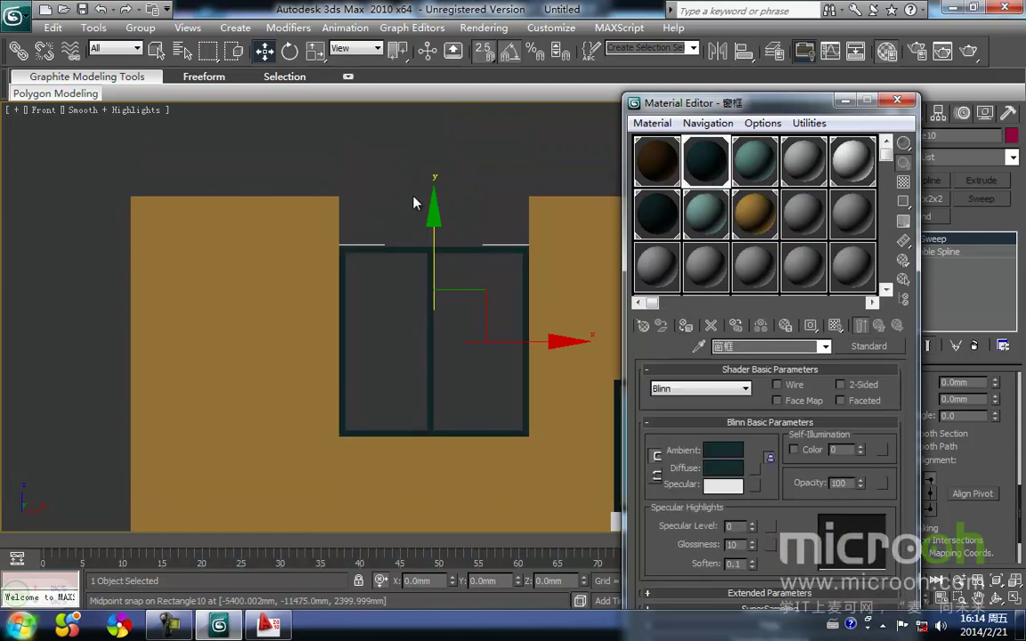
left_click(419, 202)
left_click(895, 100)
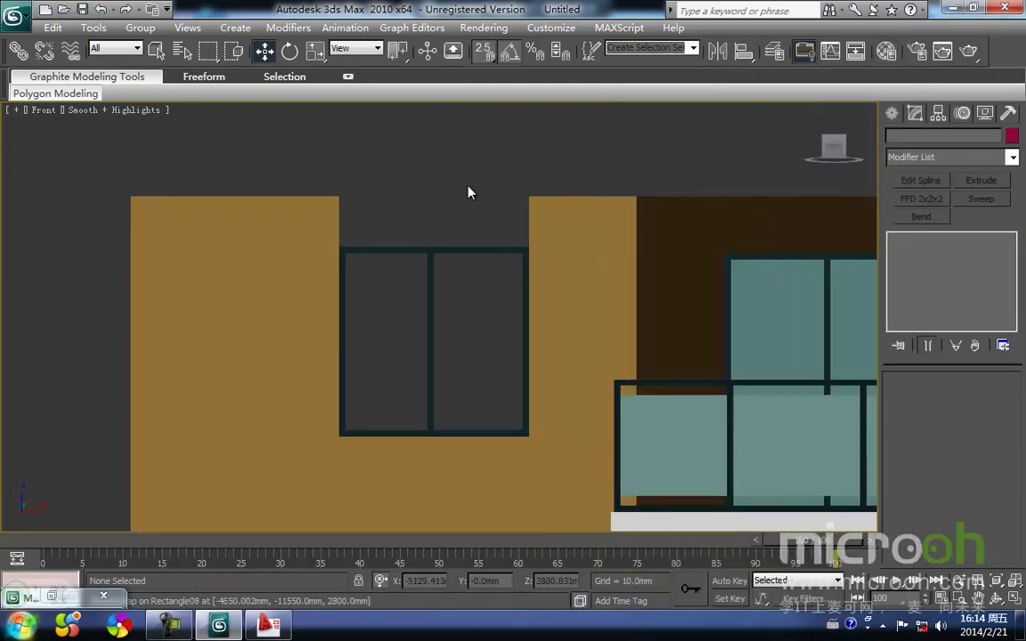
Step: Draw a 1400 × 1400 mm rectangle along the frame's inner edges and extrude it 5 mm as the window pane
right_click(469, 184)
left_click(523, 99)
left_click_drag(356, 256, 520, 424)
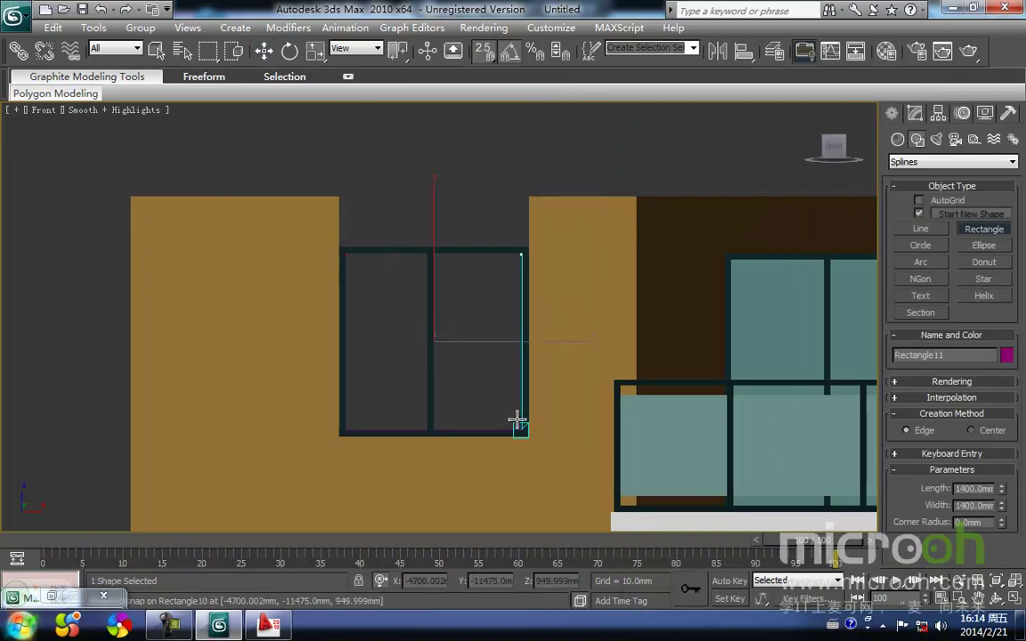
left_click(915, 114)
left_click(980, 179)
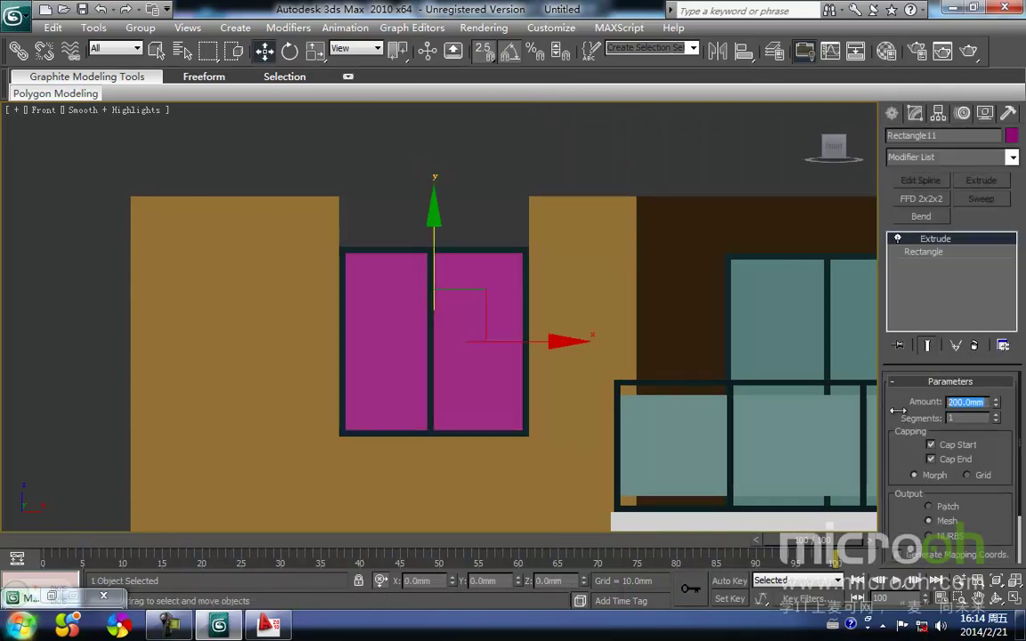
type("5")
key("Return")
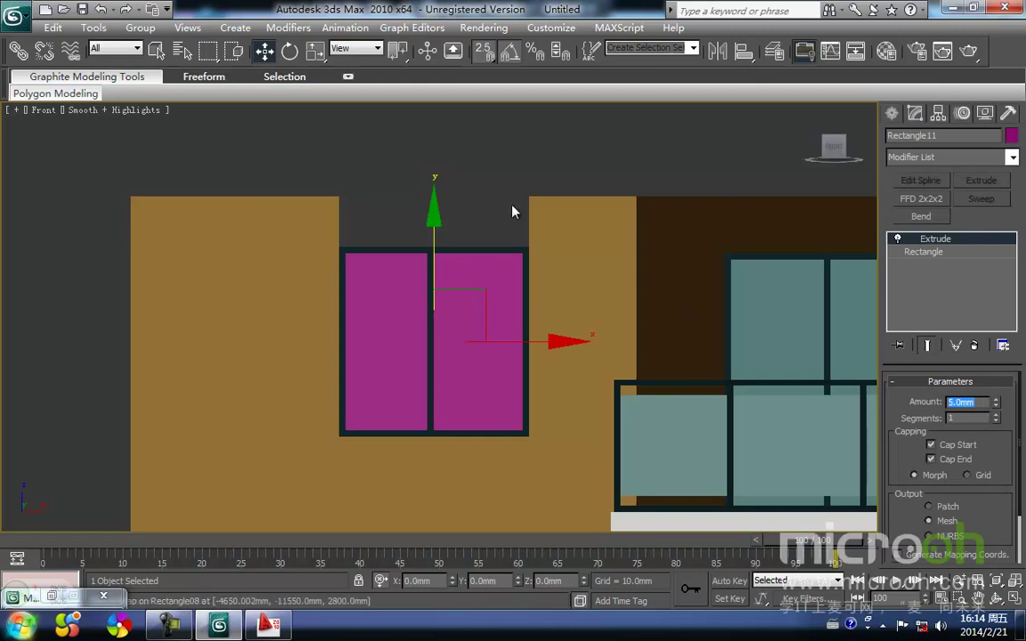
Step: Align the window pane's Z position to the window frame, center to center
left_click(482, 191)
left_click(462, 366)
key("alt+a")
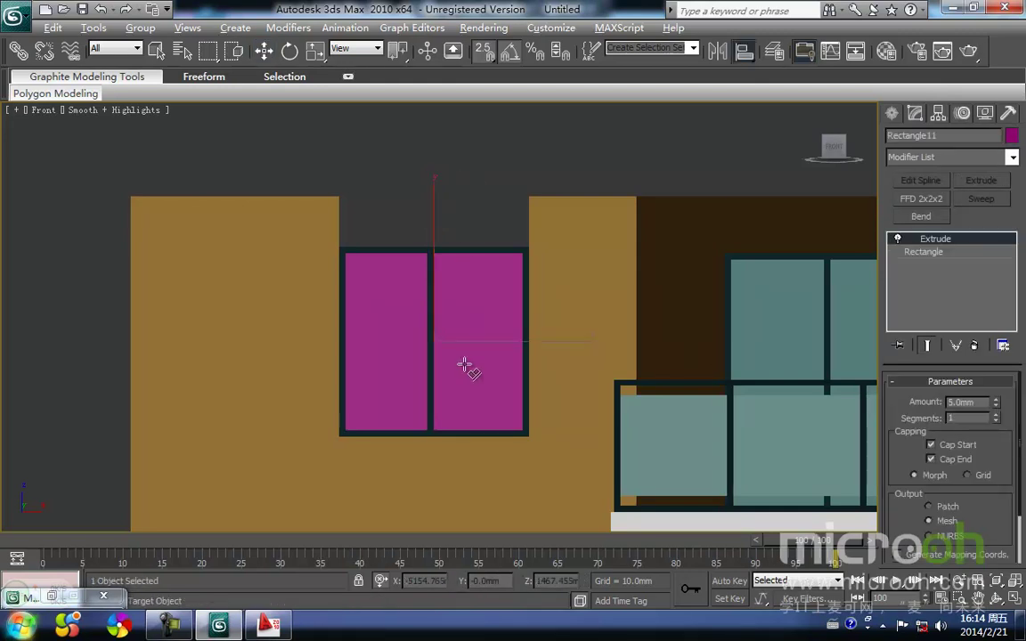
left_click(429, 392)
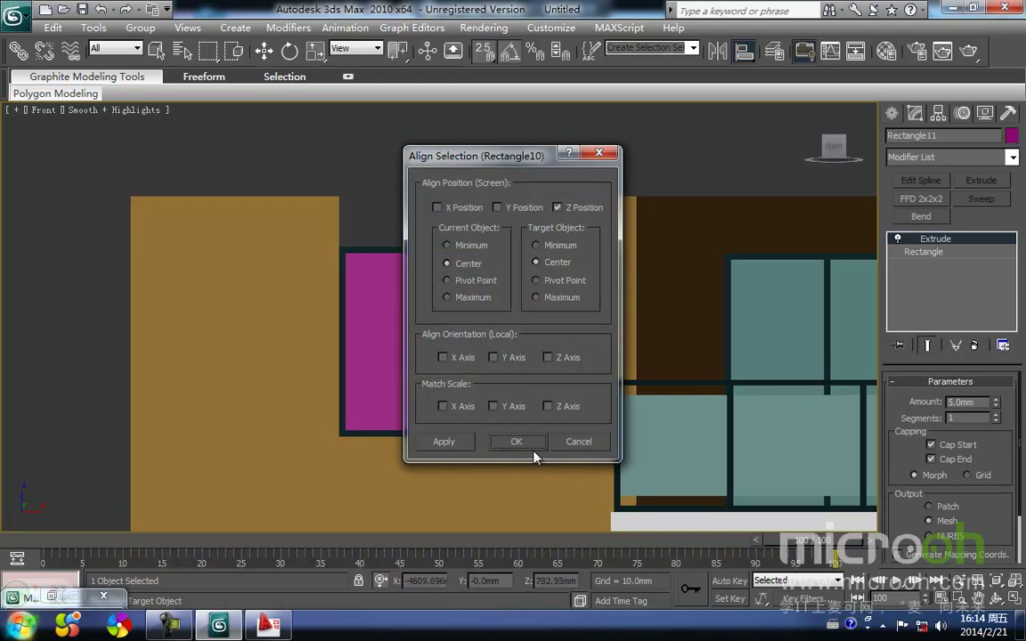
left_click(533, 443)
Step: Assign the translucent teal glass material to the window pane
middle_click_drag(504, 366, 499, 385)
key("m")
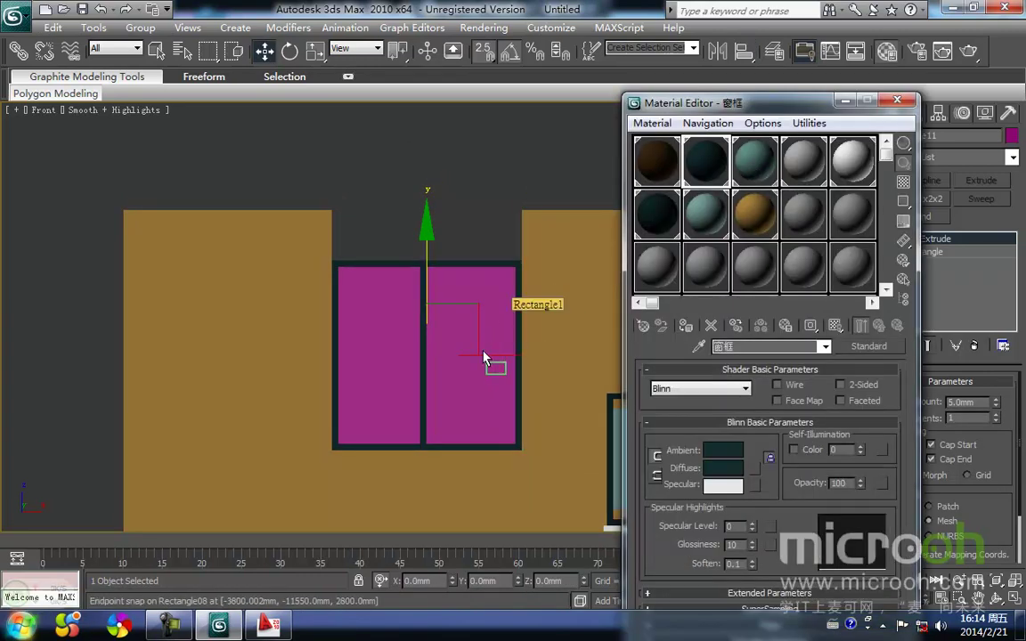
left_click_drag(495, 339, 496, 340)
left_click(841, 99)
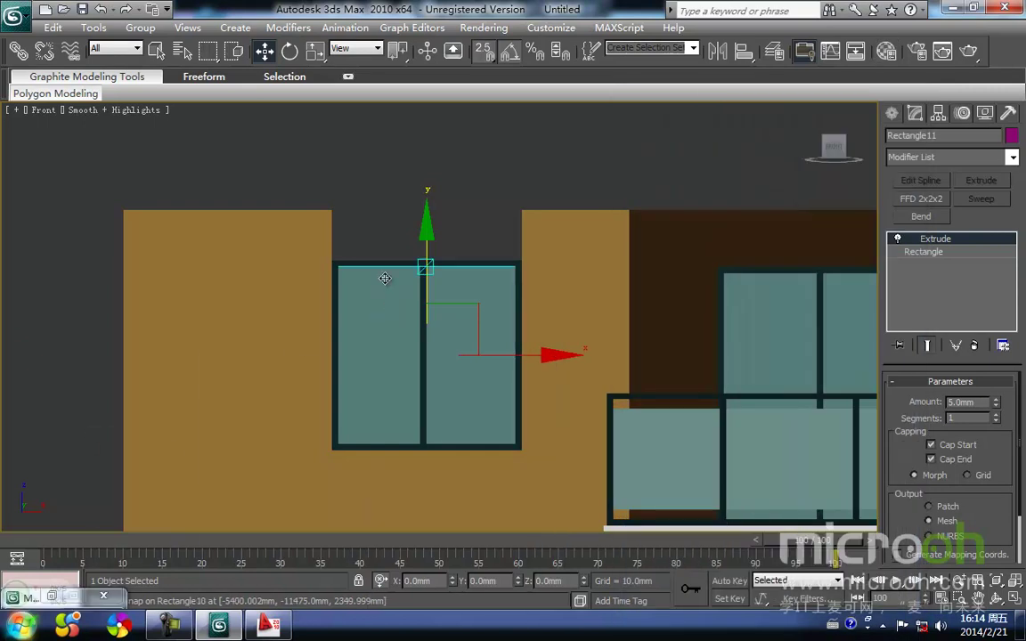
Step: Draw a 400 × 1500 mm rectangle filling the gap above the window and extrude it 200 mm
middle_click_drag(338, 215, 326, 272)
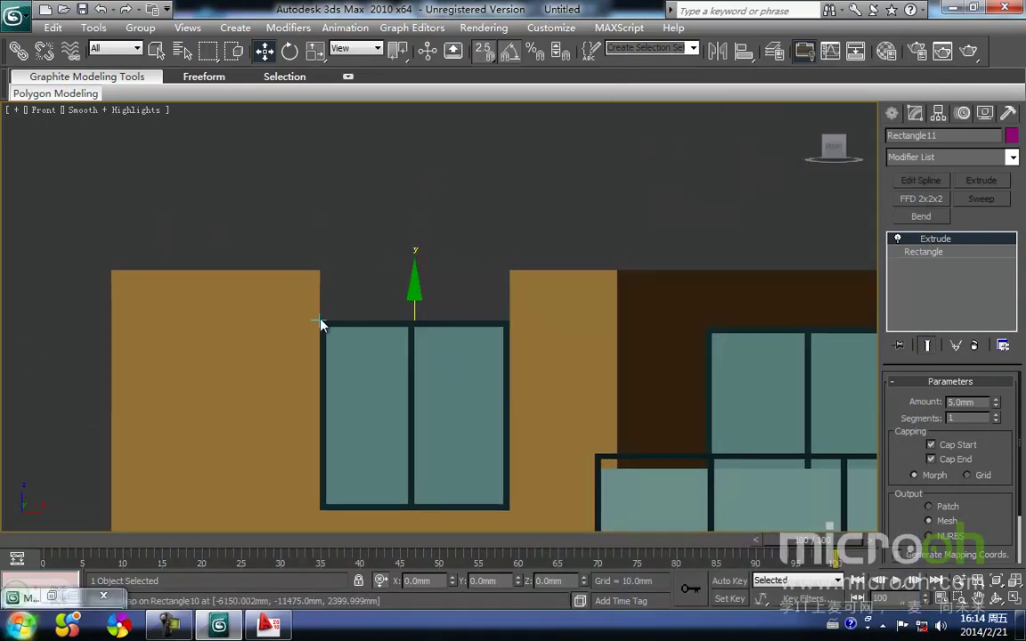
left_click(892, 113)
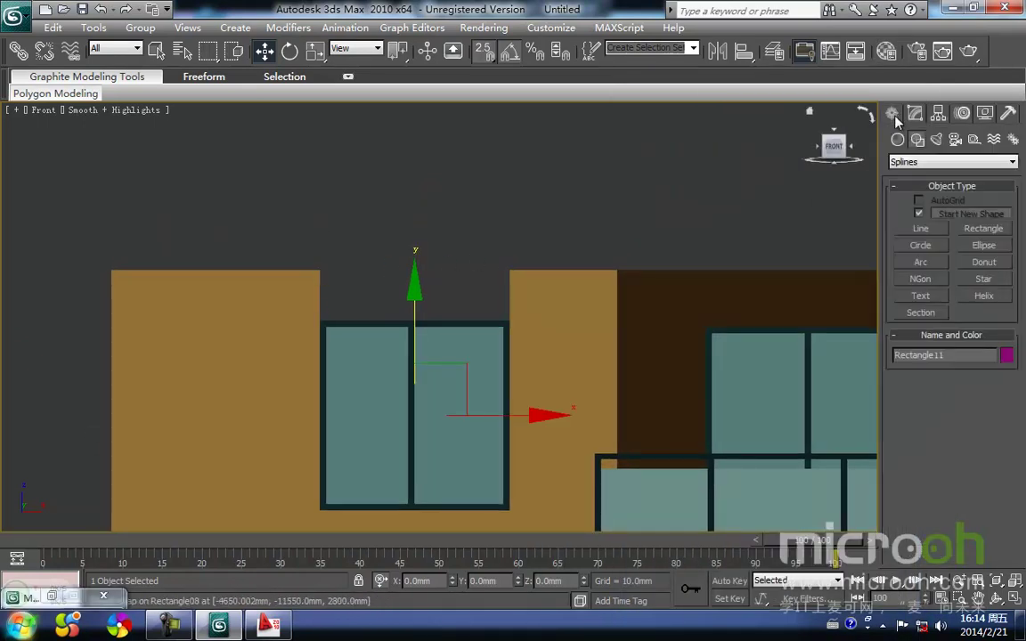
left_click(983, 228)
left_click_drag(510, 270, 320, 319)
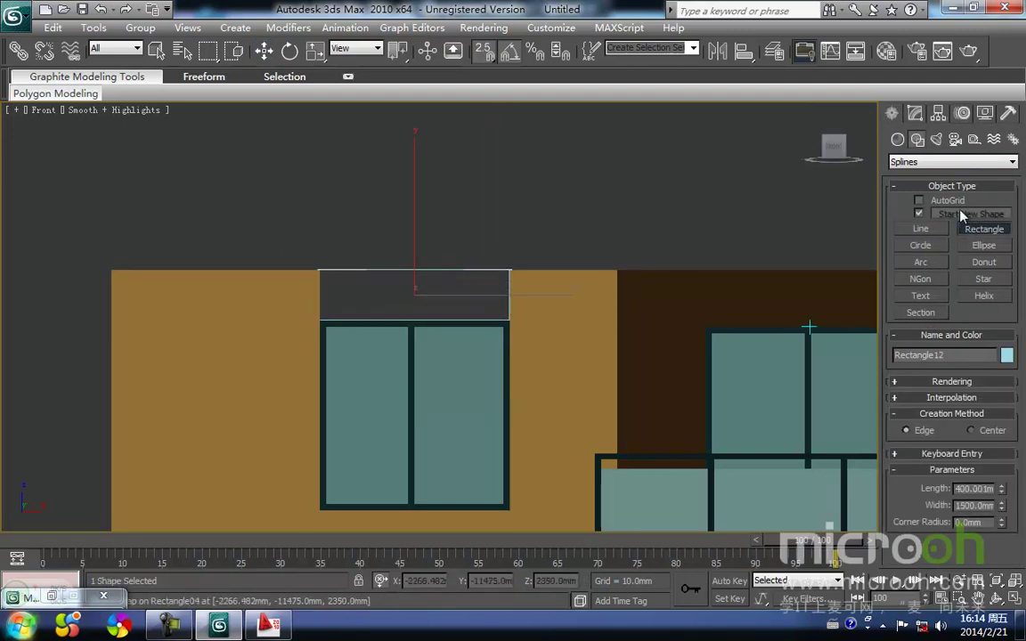
left_click(913, 115)
left_click(981, 181)
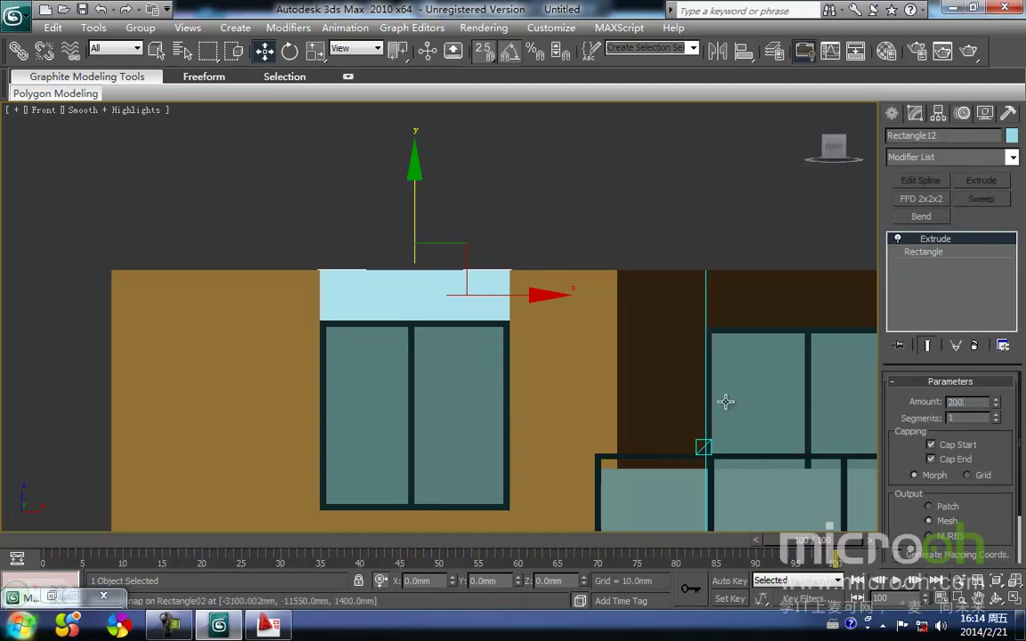
Step: Align the Z position of the wall piece above the window to the adjacent wall, center to center
left_click(425, 228)
left_click(419, 286)
key("alt+a")
left_click(238, 287)
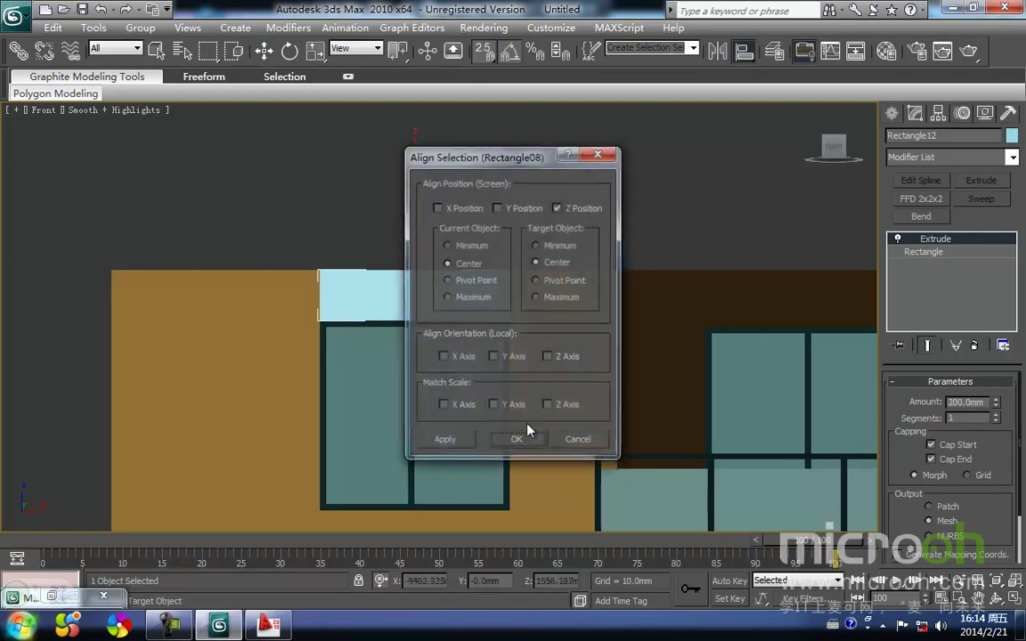
key("Return")
Step: Assign the 墙体3 material to the wall piece above the window
key("m")
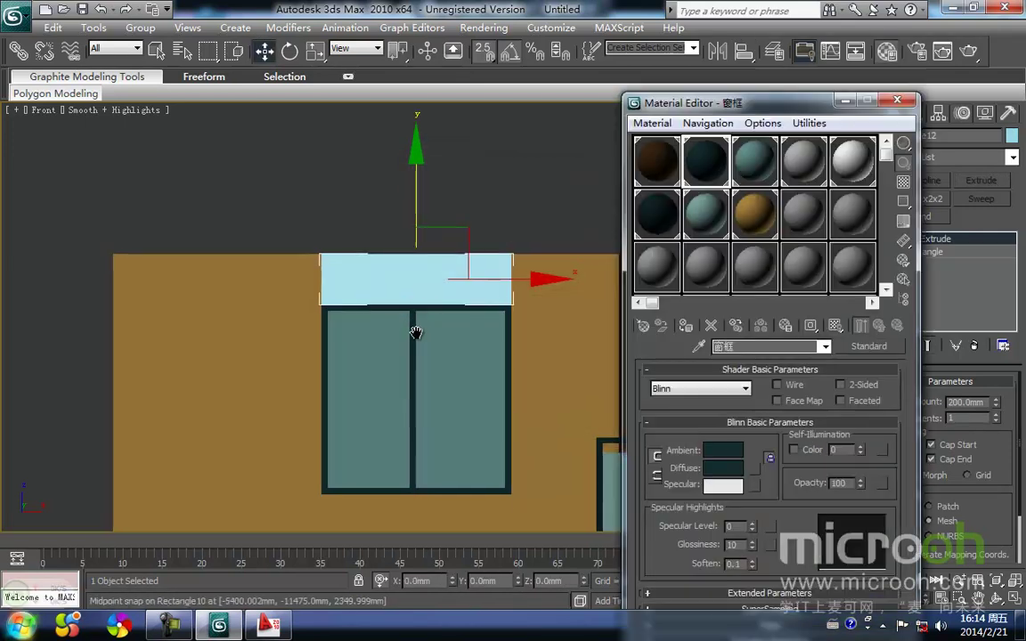
left_click(756, 225)
left_click(685, 325)
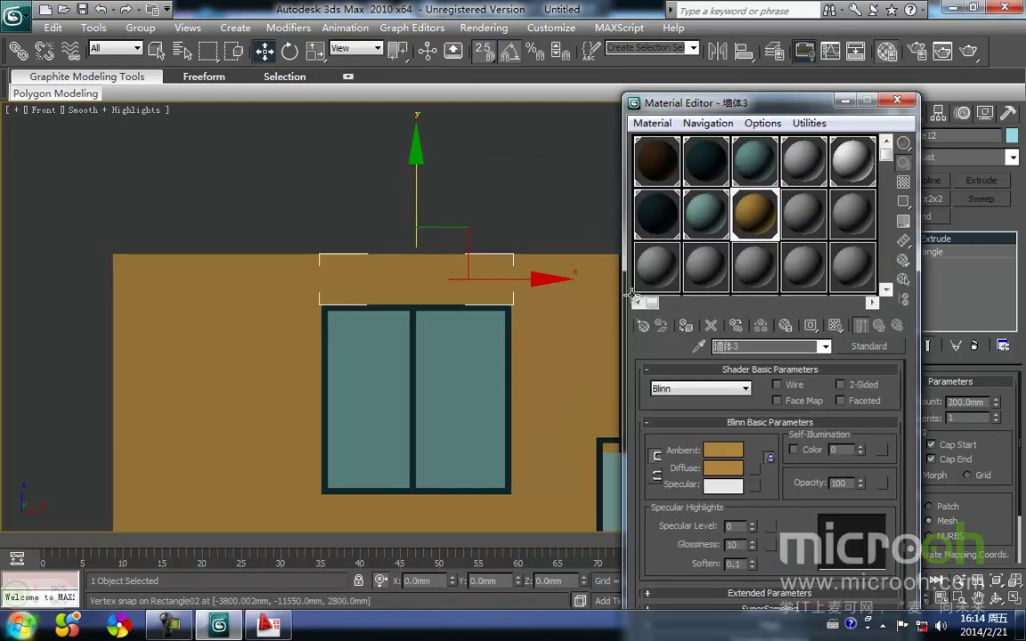
left_click(515, 177)
left_click(842, 102)
Step: Examine the window wall in 3D, and in top view the plan's outer corner and bay window next to it
scroll(590, 354, "down", 3)
middle_click_drag(561, 313, 374, 431, "alt")
middle_click_drag(267, 524, 552, 393)
scroll(435, 357, "down", 3)
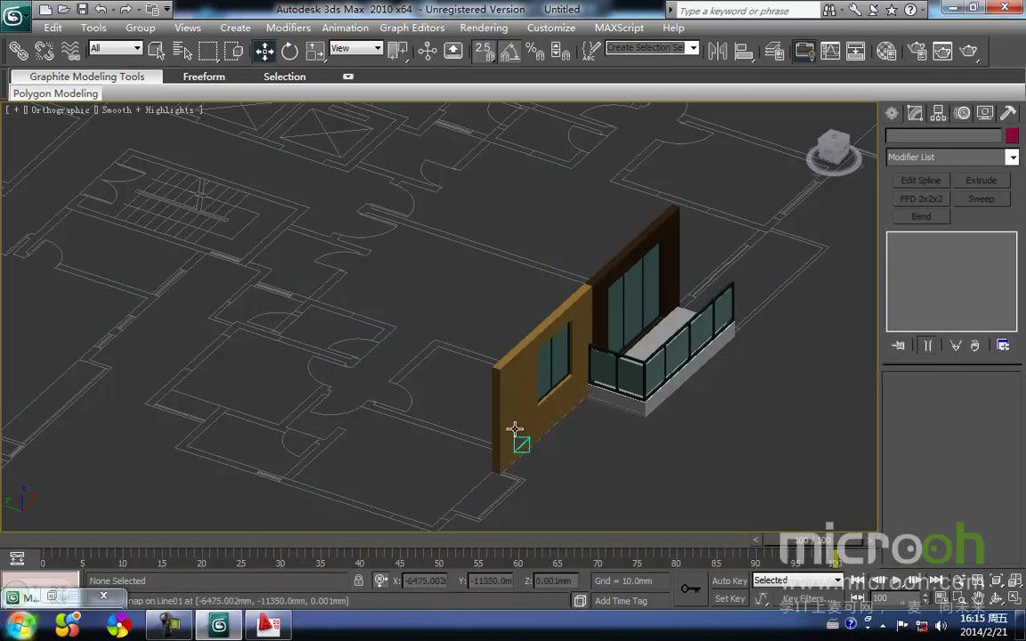
middle_click_drag(521, 440, 541, 382)
key("t")
scroll(550, 327, "up", 6)
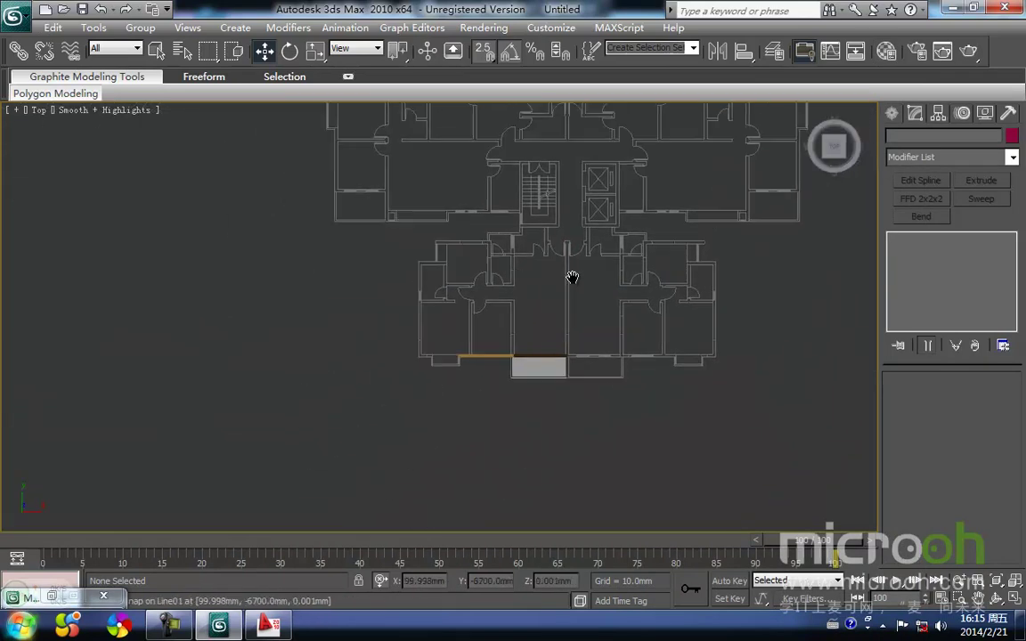
middle_click_drag(538, 358, 456, 296)
scroll(534, 349, "up", 1)
scroll(423, 356, "down", 1)
scroll(277, 328, "up", 1)
middle_click_drag(271, 332, 276, 383)
scroll(277, 378, "down", 1)
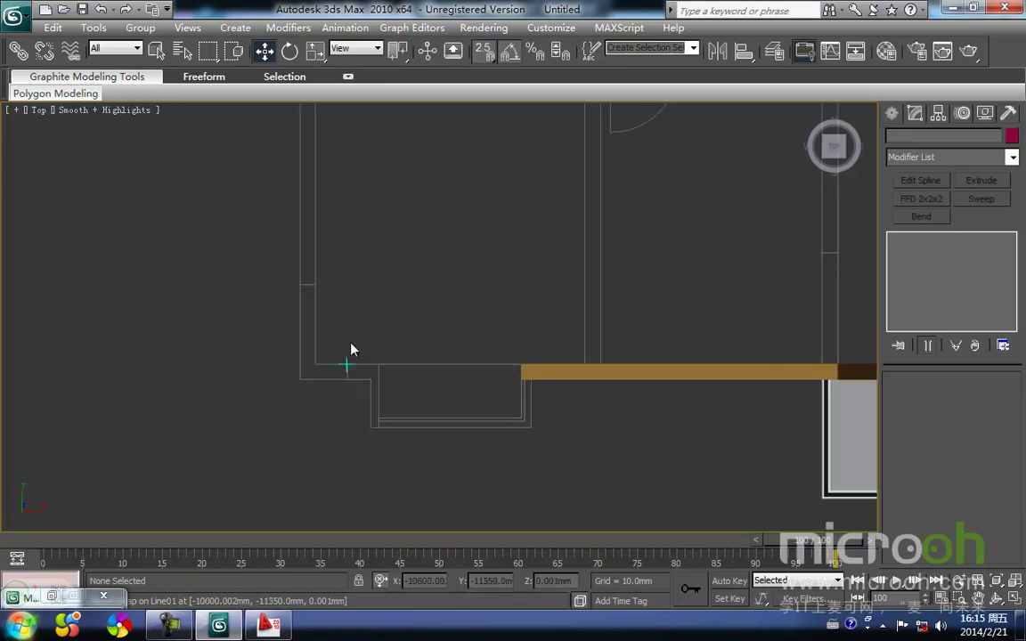
middle_click_drag(420, 375, 418, 390)
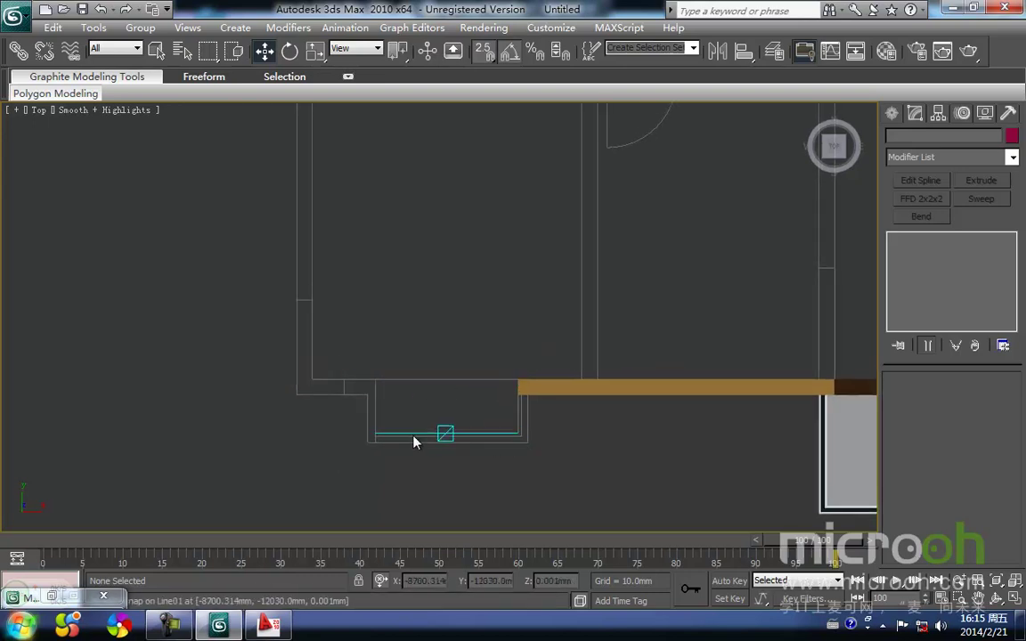
scroll(338, 367, "down", 1)
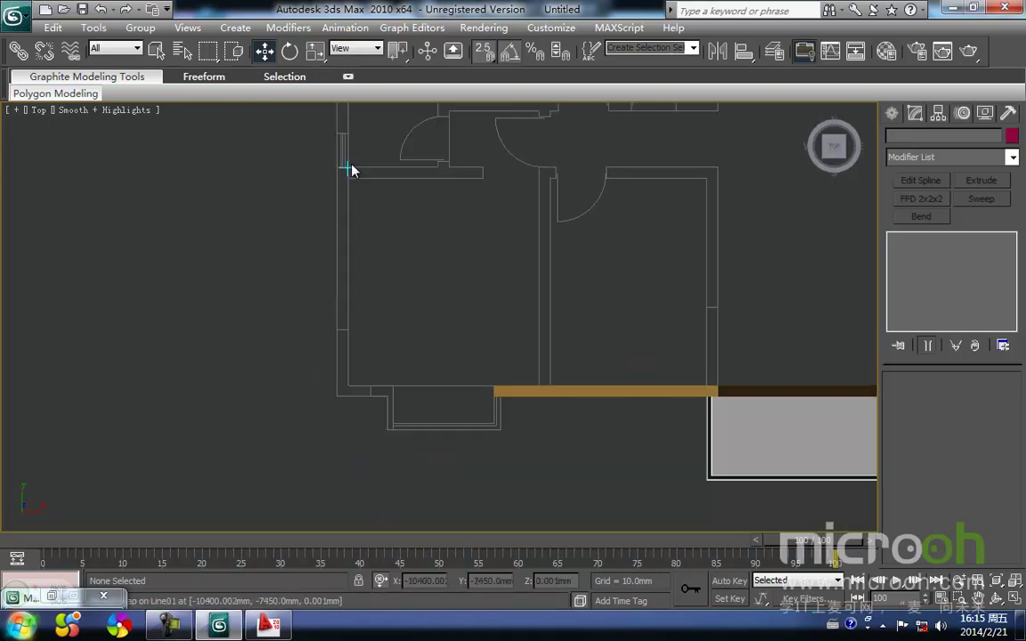
middle_click_drag(431, 320, 437, 284)
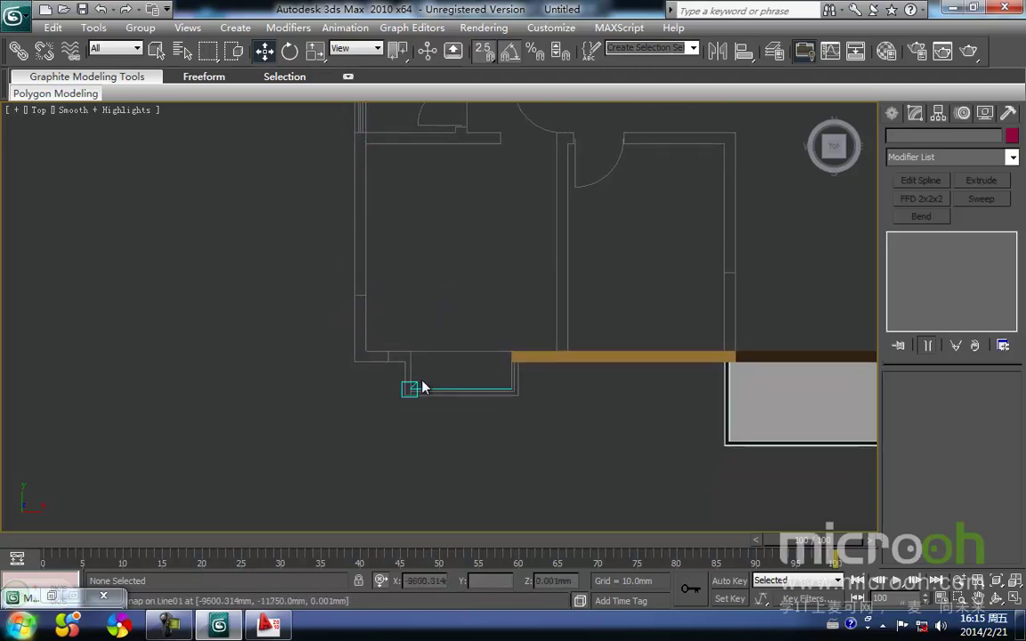
middle_click_drag(562, 394, 534, 402)
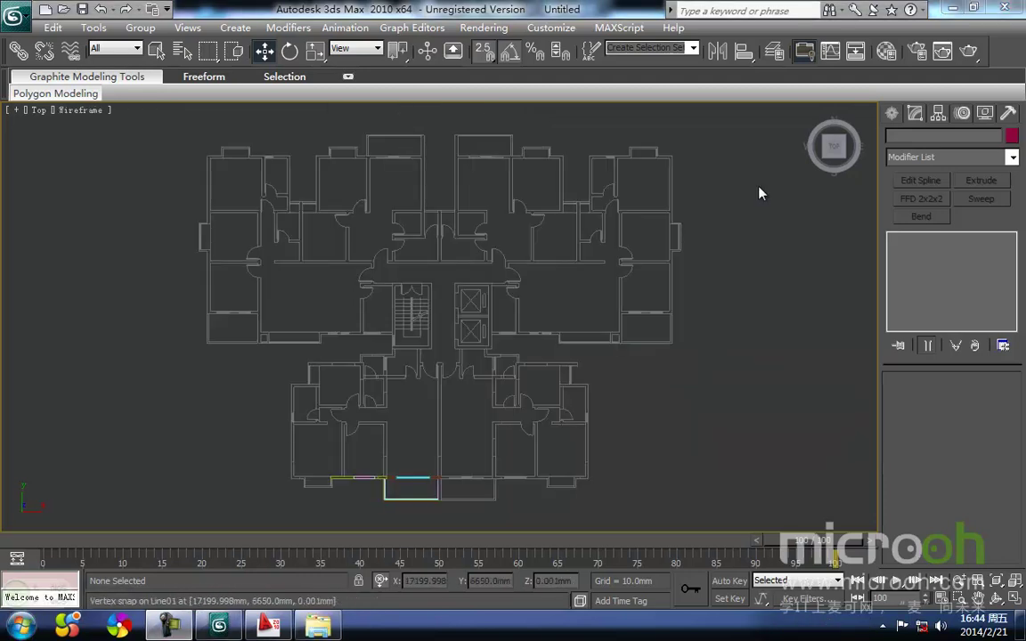
Step: Start a line outline of the corner wall, tracing its outer face and around the bay window's side wall with vertex snaps
left_click(893, 116)
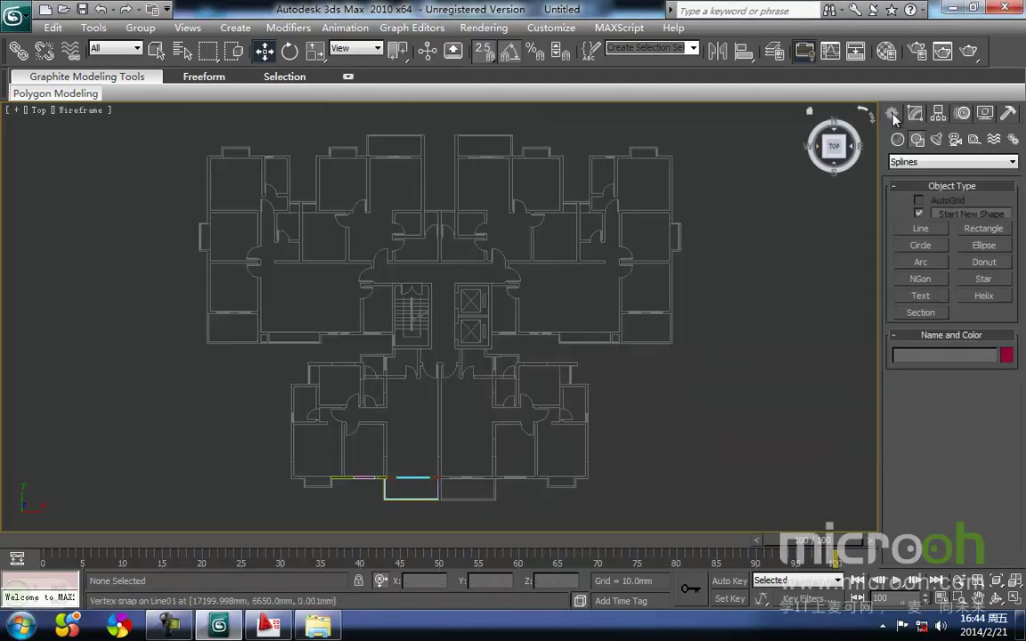
left_click(920, 228)
scroll(298, 385, "up", 6)
scroll(213, 429, "up", 3)
middle_click_drag(233, 425, 476, 310)
left_click(276, 346)
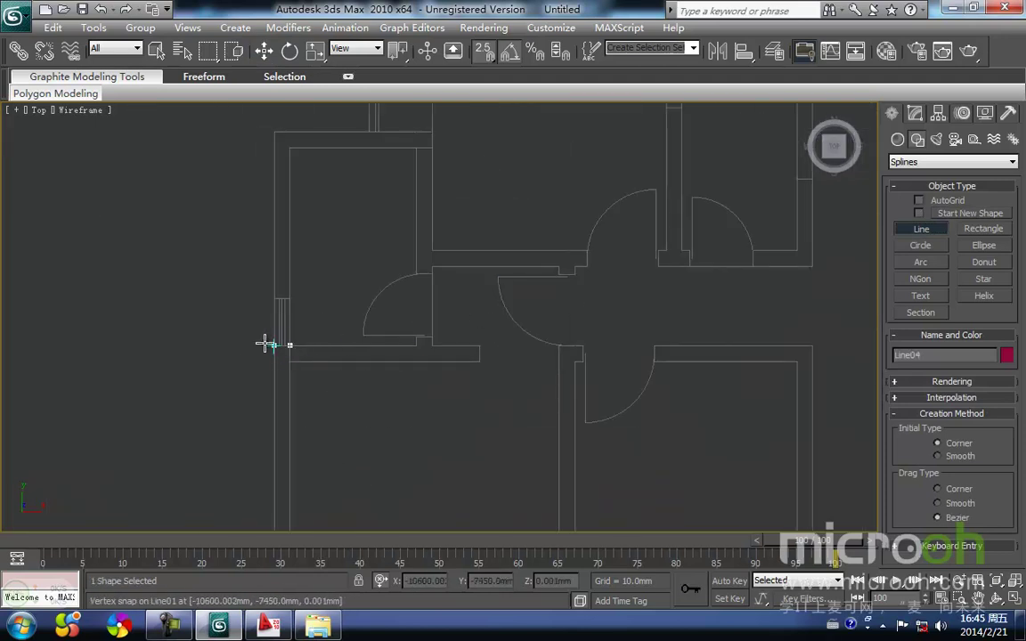
scroll(477, 348, "down", 5)
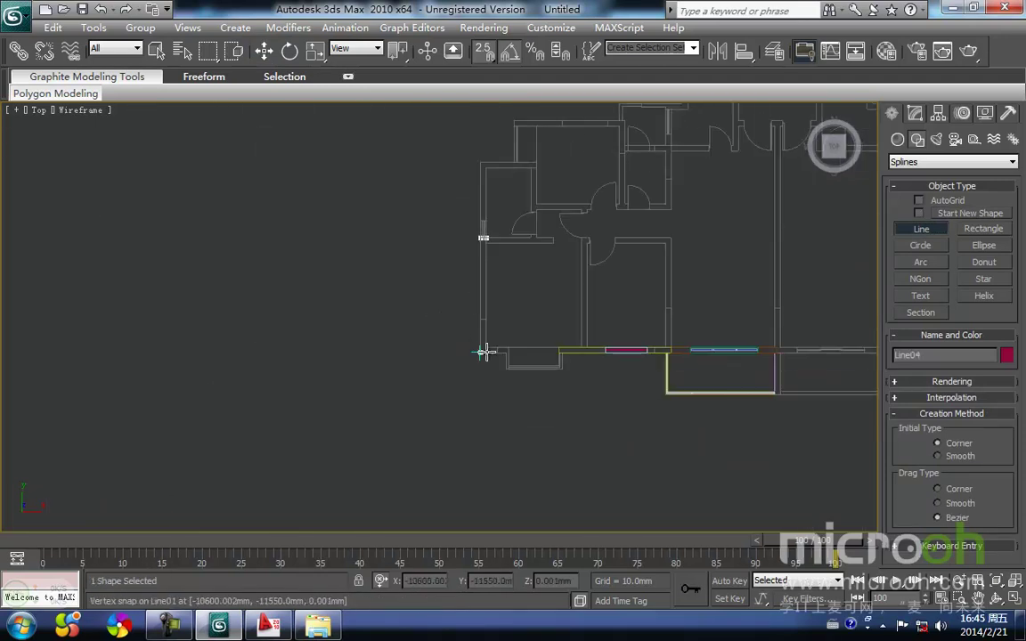
scroll(428, 316, "up", 6)
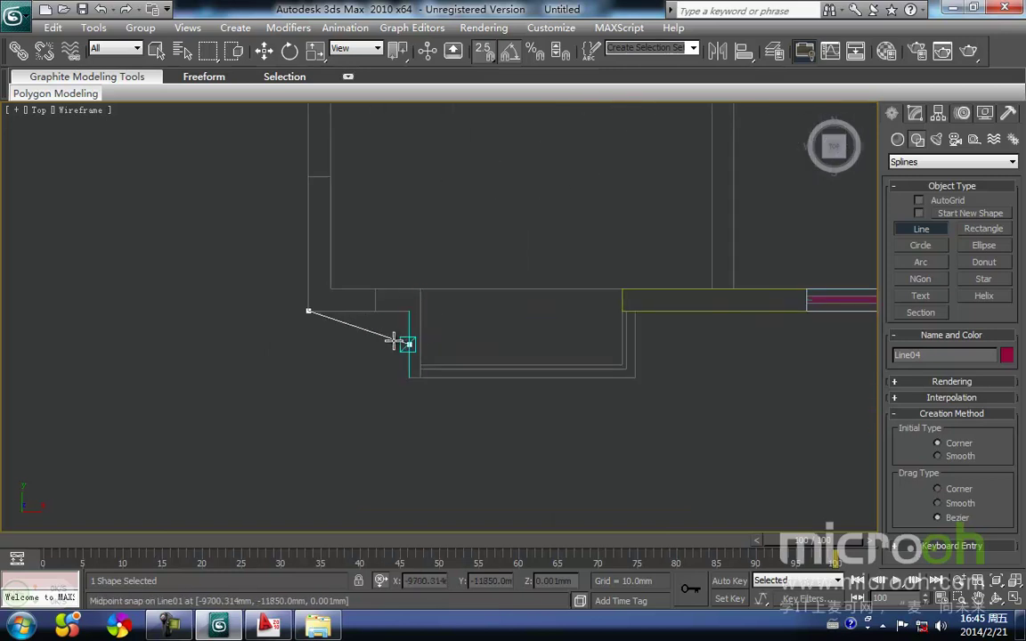
left_click(409, 310)
left_click(418, 381)
left_click(421, 288)
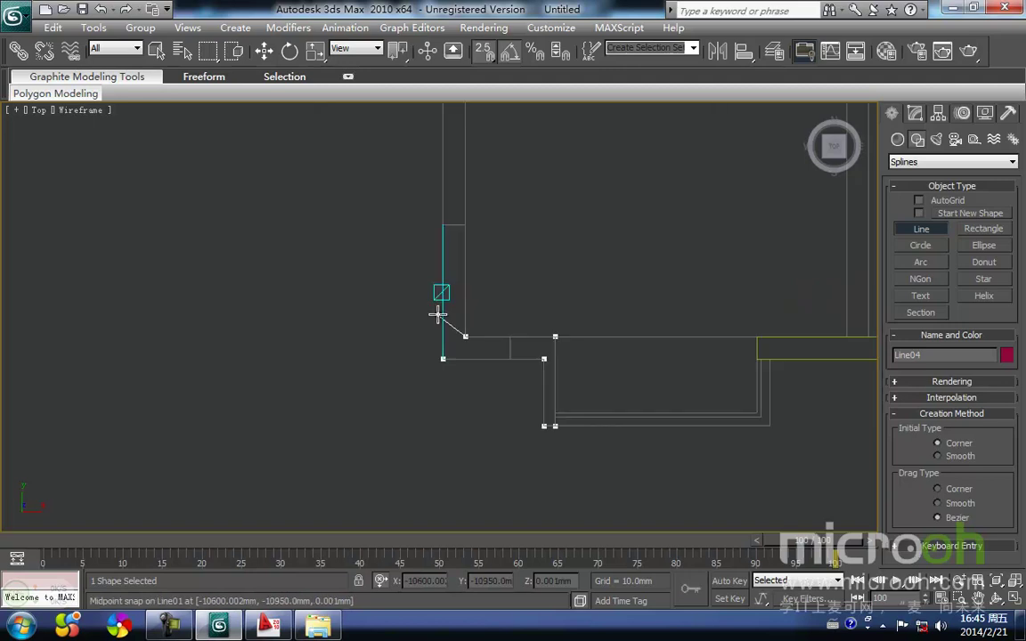
Step: Close the corner wall outline along its inner face and extrude it 2800 mm
middle_click_drag(307, 270, 443, 318)
scroll(443, 318, "down", 3)
middle_click_drag(450, 184, 439, 317)
scroll(437, 319, "up", 2)
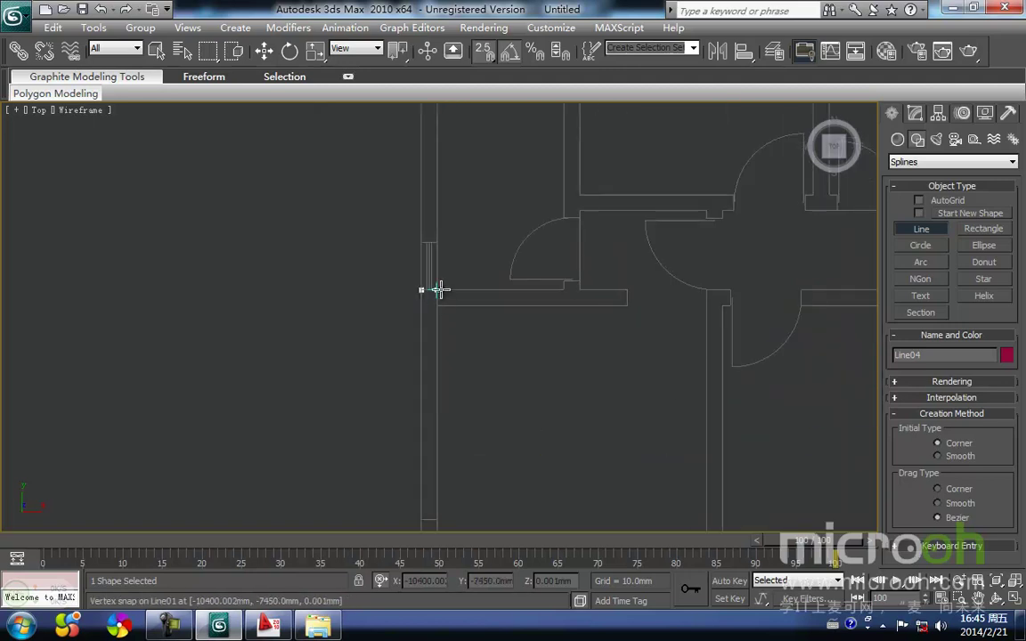
left_click(440, 289)
left_click(441, 327)
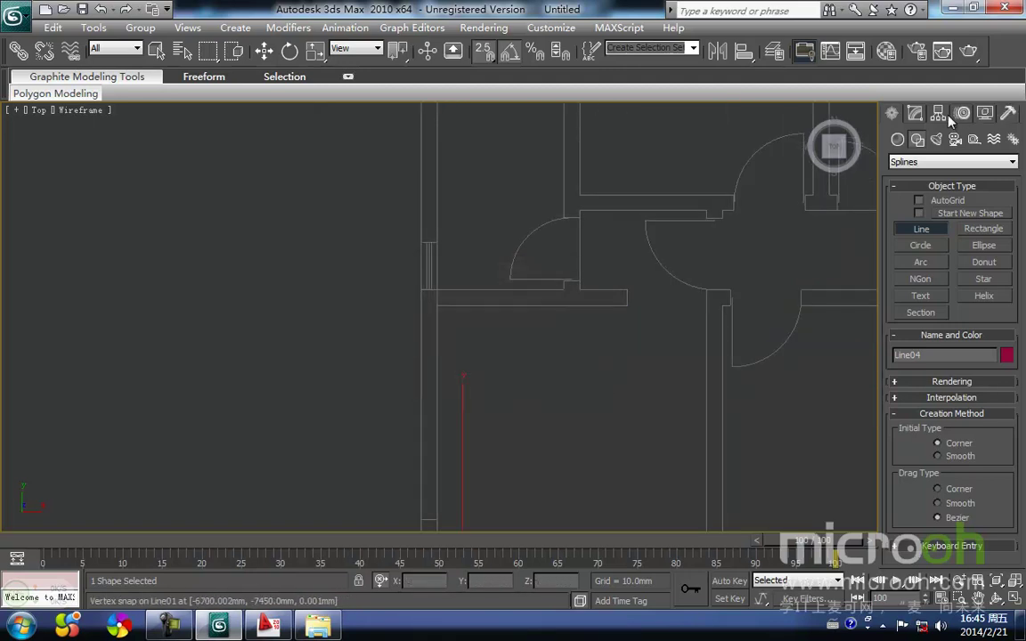
left_click(915, 114)
left_click(980, 180)
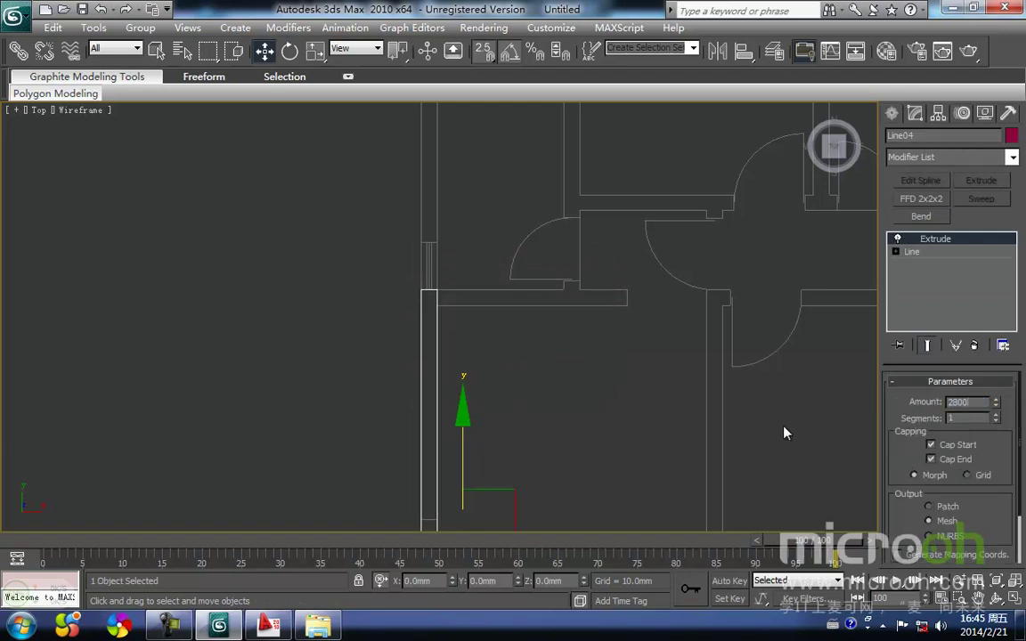
Step: Assign the 墙体3 material to the corner wall, working in the shaded front view
middle_click_drag(364, 398, 483, 357)
key("f")
scroll(405, 362, "down", 2)
key("F3")
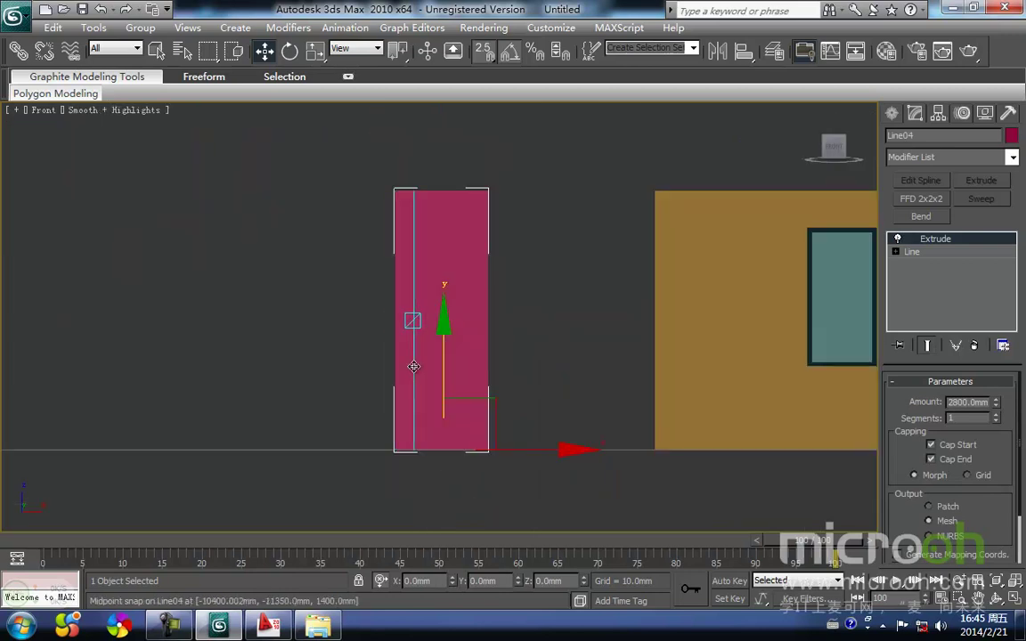
scroll(410, 363, "up", 2)
key("m")
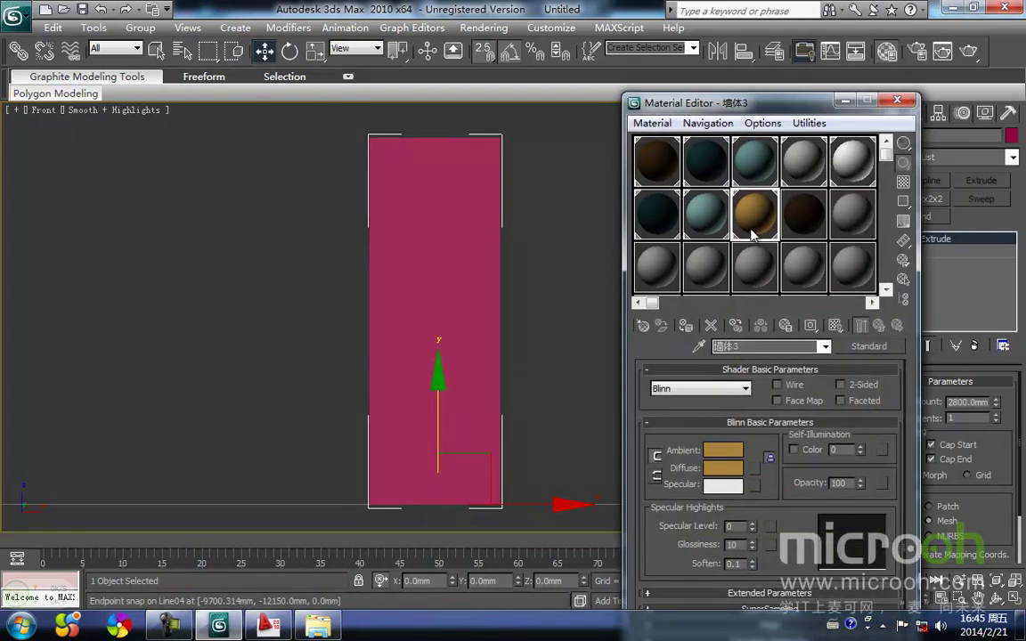
left_click(685, 326)
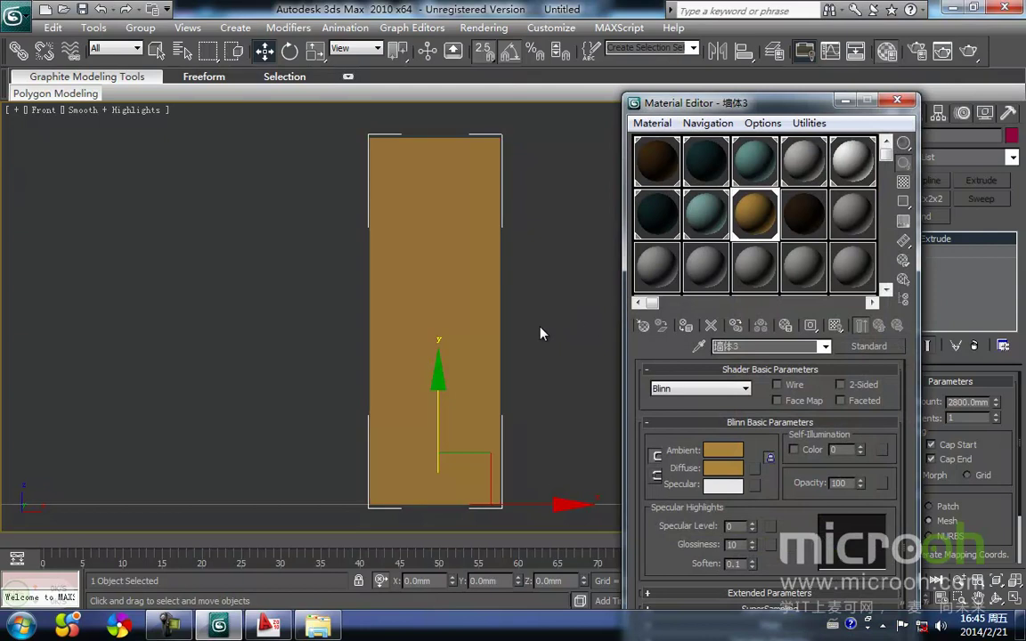
left_click(542, 334)
left_click(844, 101)
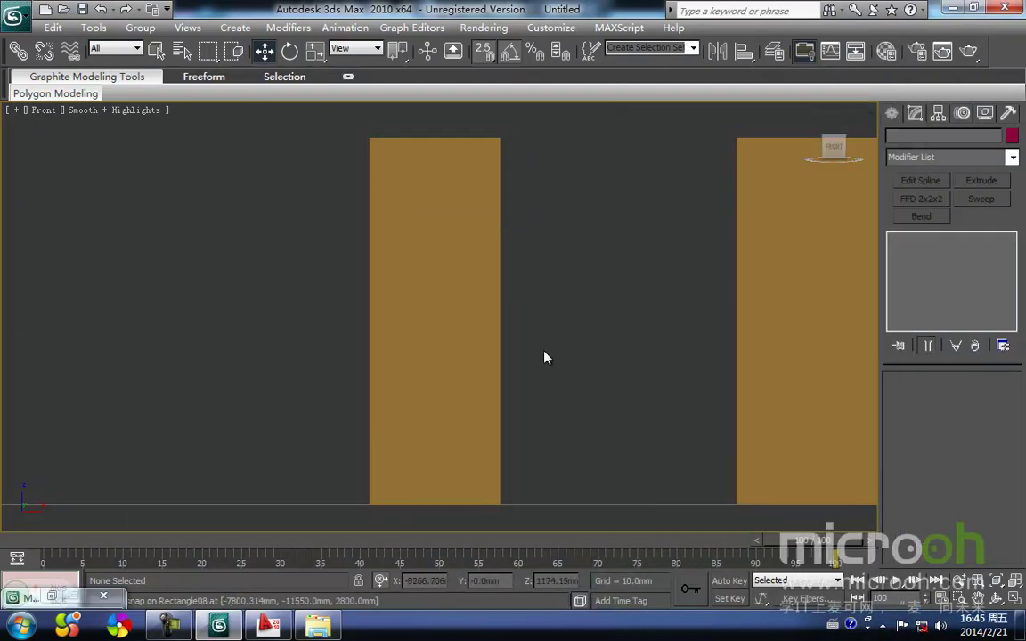
Step: Examine the bay window opening between the corner wall and the window wall in top view and in wireframe front view
scroll(545, 342, "down", 2)
middle_click_drag(545, 339, 499, 275, "alt")
key("t")
key("z")
scroll(513, 257, "up", 10)
middle_click_drag(576, 191, 531, 300)
scroll(507, 356, "down", 2)
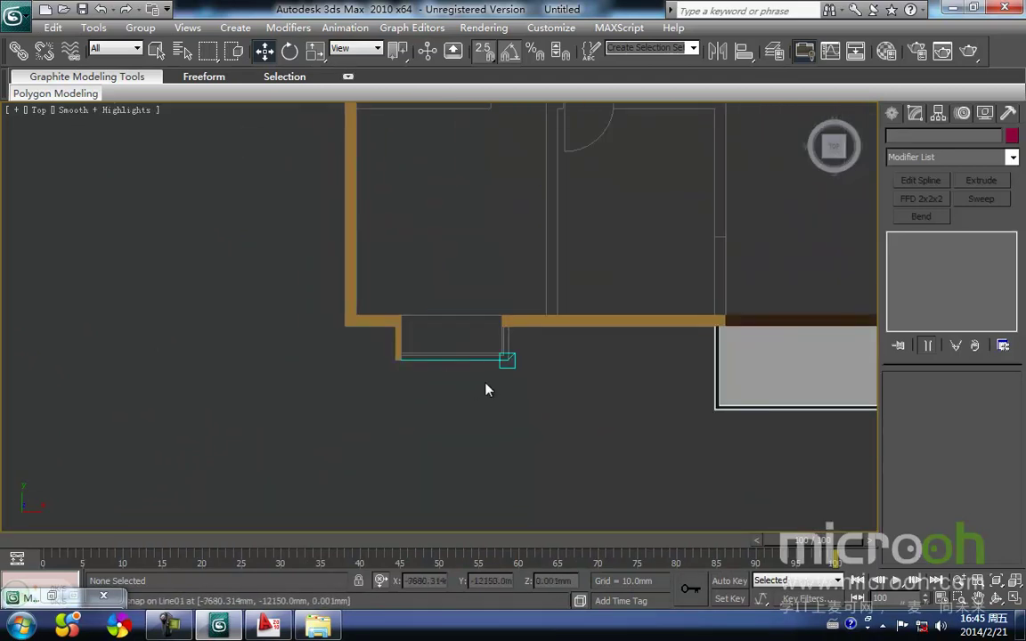
left_click_drag(548, 412, 359, 251)
middle_click_drag(402, 268, 381, 340)
key("f")
middle_click_drag(414, 276, 450, 293)
key("F3")
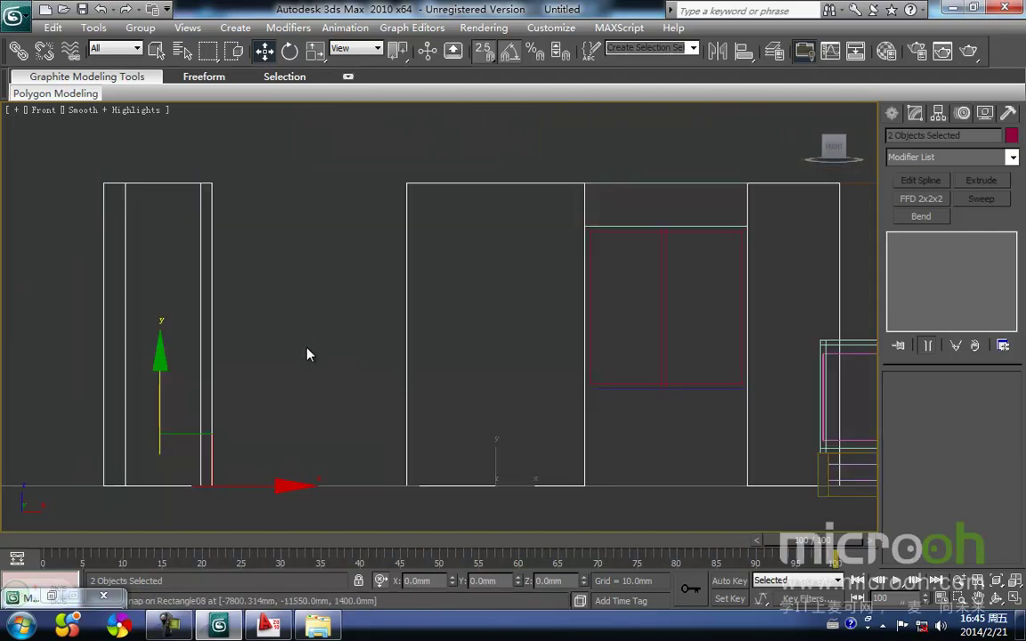
left_click(308, 349)
middle_click_drag(249, 397, 288, 399)
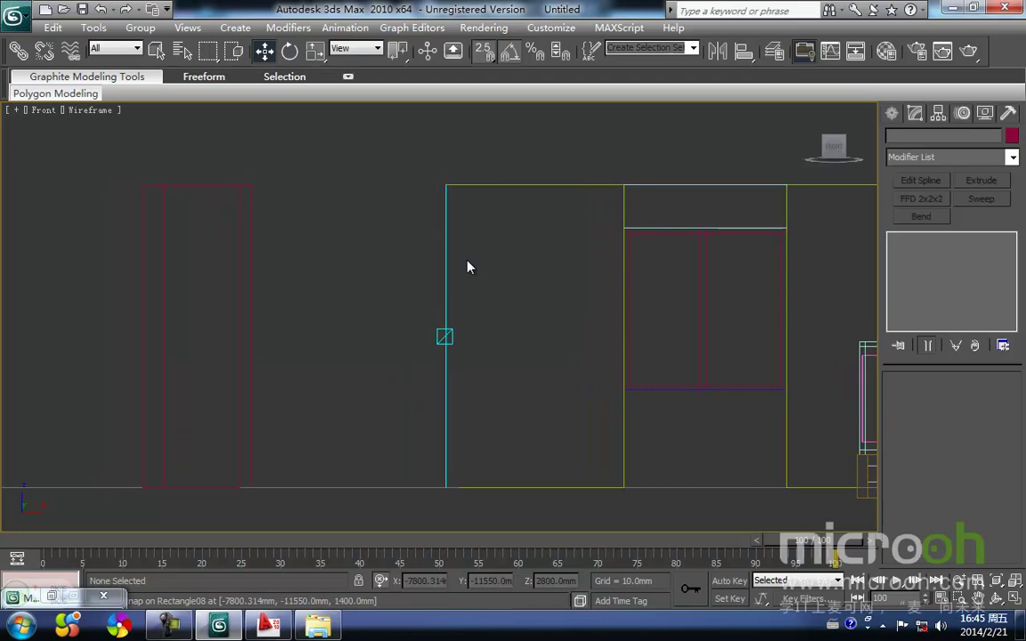
Step: Draw a rectangle about 1400 mm high and 1800 mm wide from the ground line between the corner wall and the window wall
left_click(891, 114)
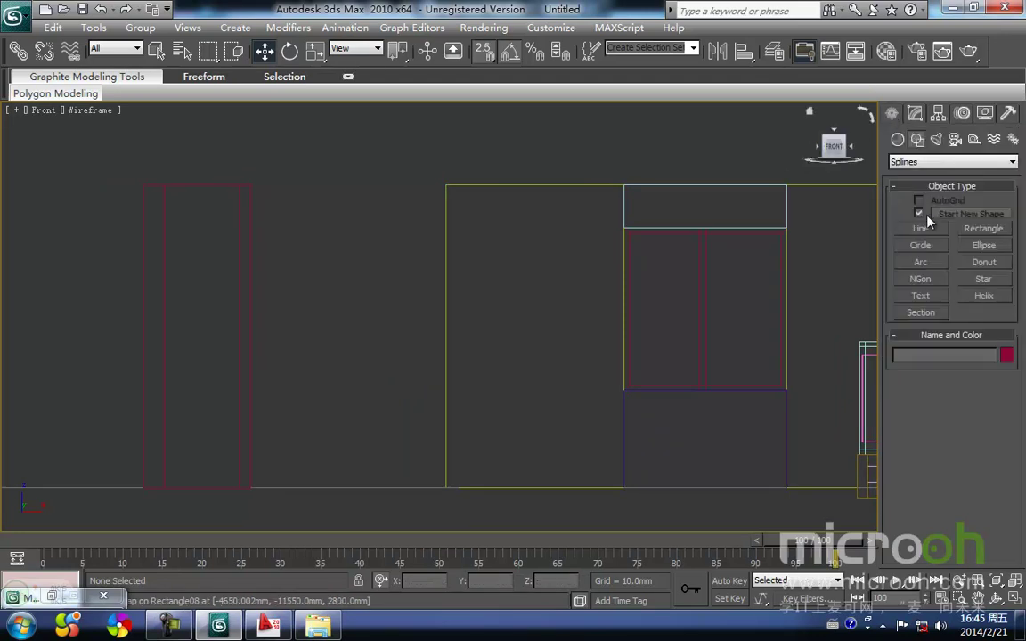
left_click(983, 229)
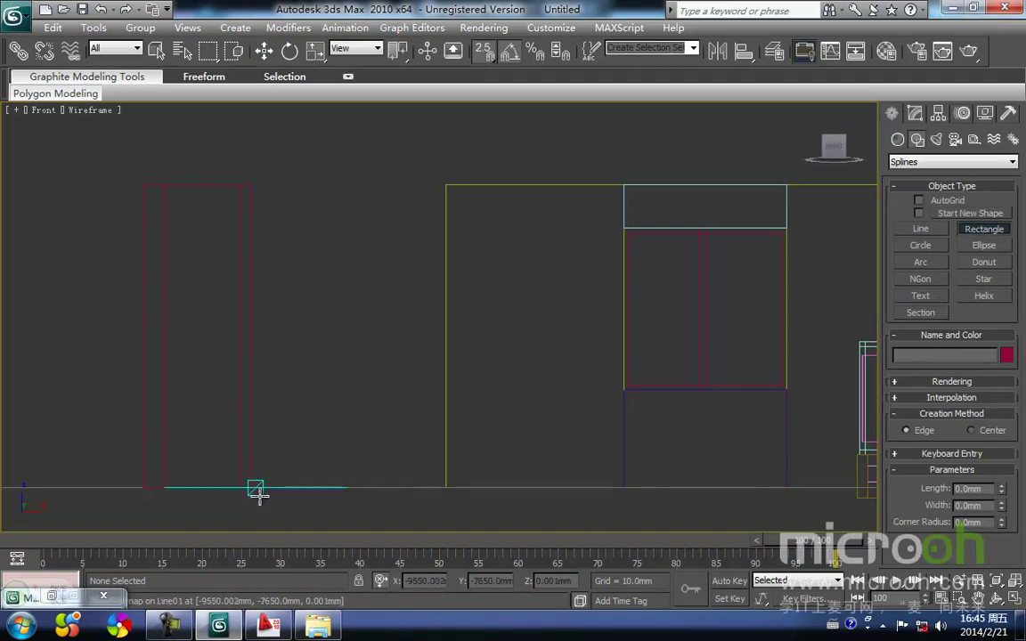
middle_click_drag(268, 488, 249, 490)
left_click_drag(240, 487, 428, 328)
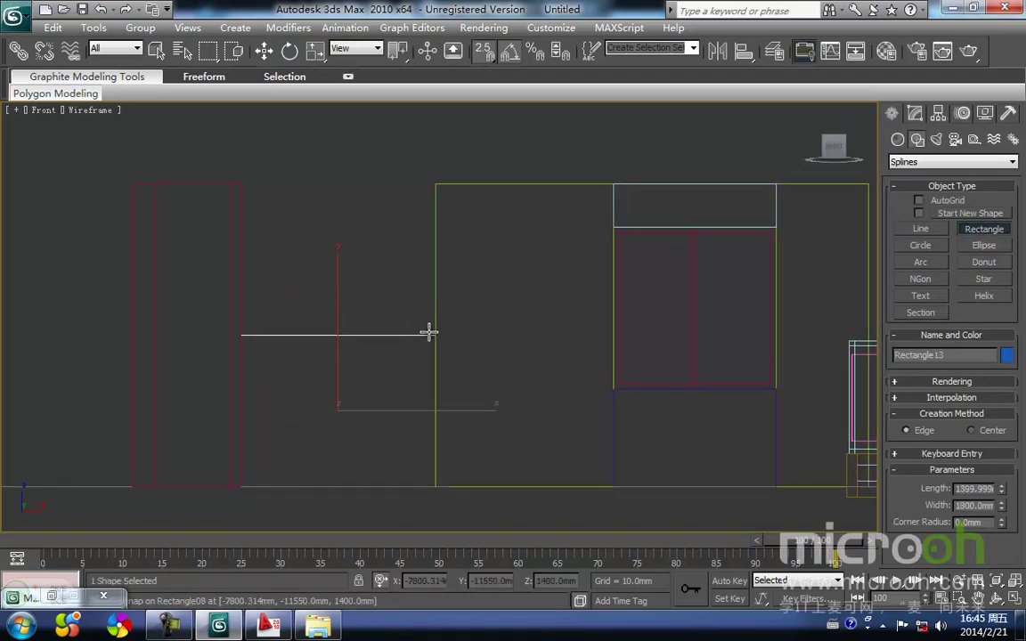
right_click(329, 407)
left_click(331, 405)
left_click(338, 336)
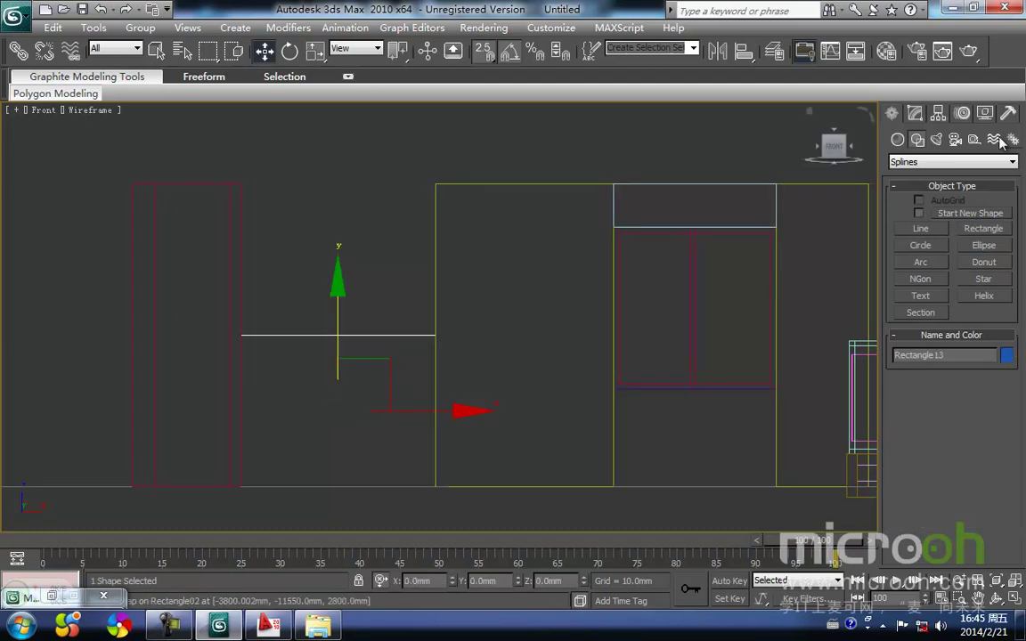
Step: Set the length of the bay window rectangle to 1700 mm
left_click(915, 113)
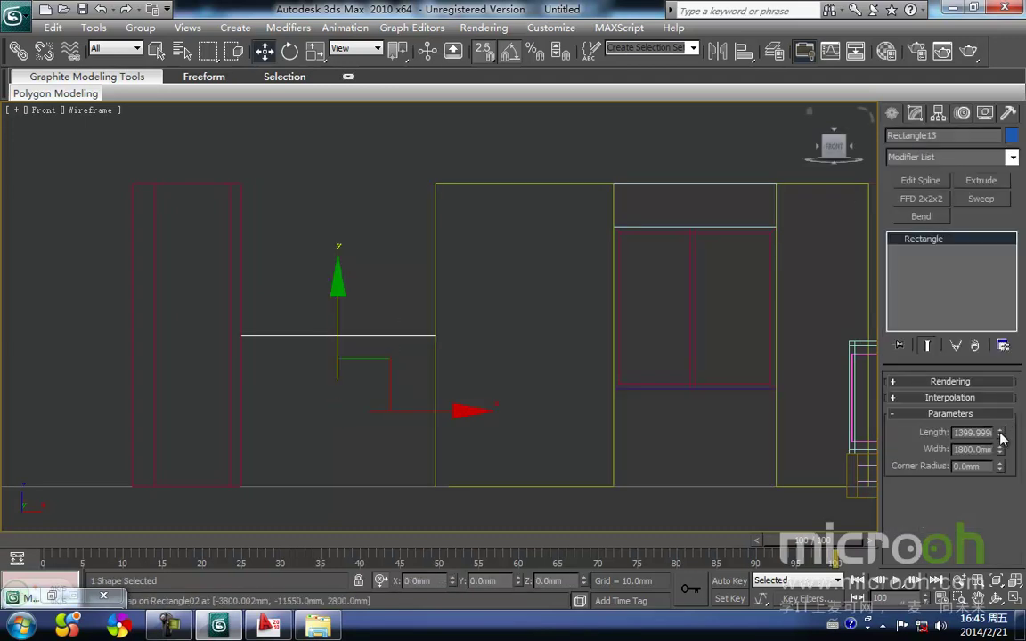
left_click_drag(985, 434, 759, 446)
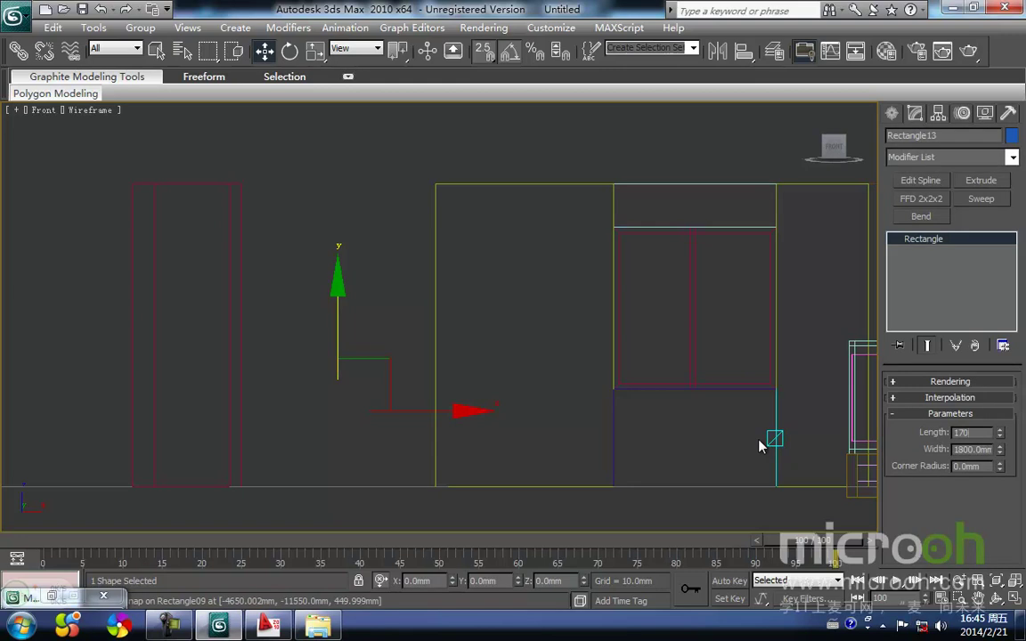
type("1700")
key("Return")
Step: Raise the rectangle to about 550 mm above the ground line, keeping it between the corner wall and the window wall
middle_click_drag(398, 388, 488, 355)
key("space")
left_click_drag(430, 301, 405, 261)
left_click_drag(339, 329, 329, 301)
left_click(452, 418)
left_click_drag(455, 422, 415, 333)
middle_click_drag(415, 332, 441, 307)
scroll(415, 384, "down", 2)
left_click_drag(485, 372, 456, 278)
middle_click_drag(455, 276, 424, 349)
scroll(439, 306, "up", 2)
Step: Convert the rectangle to an editable spline and copy its vertical side segment to the middle as a mullion
right_click(472, 286)
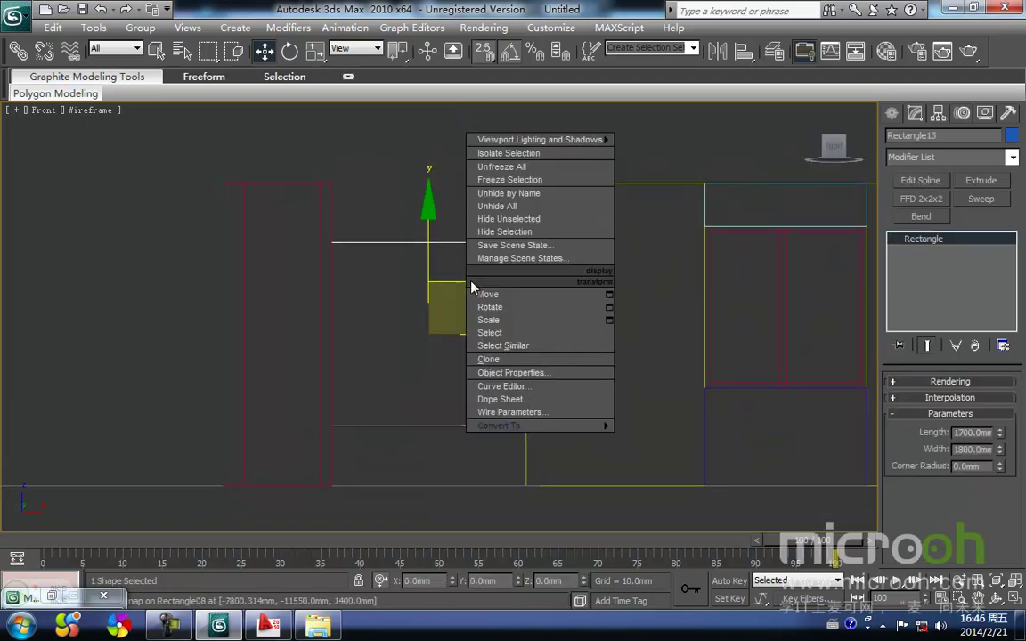
mouse_move(609, 425)
left_click(664, 435)
middle_click_drag(462, 311, 457, 342)
key("2")
left_click_drag(542, 385, 505, 355)
key("space")
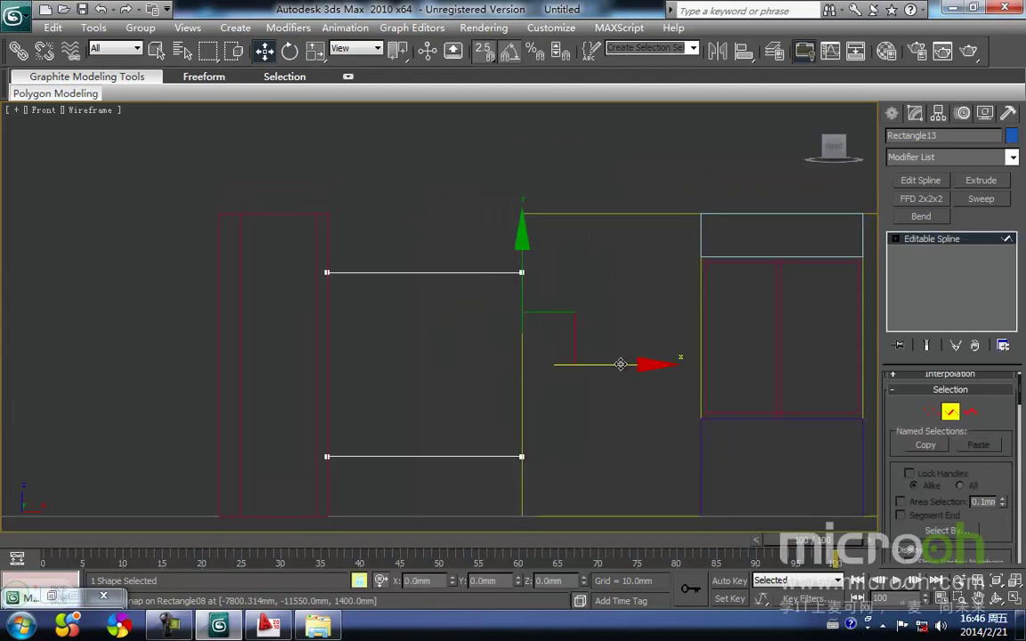
left_click_drag(522, 459, 422, 457, "shift")
key("space")
Step: Move the frame outline in top view to just inside the bay window's front line on the floor plan
middle_click_drag(459, 421, 491, 316)
key("t")
key("z")
scroll(489, 365, "down", 3)
scroll(490, 365, "down", 3)
key("1")
middle_click_drag(477, 354, 477, 324)
key("1")
scroll(462, 336, "down", 3)
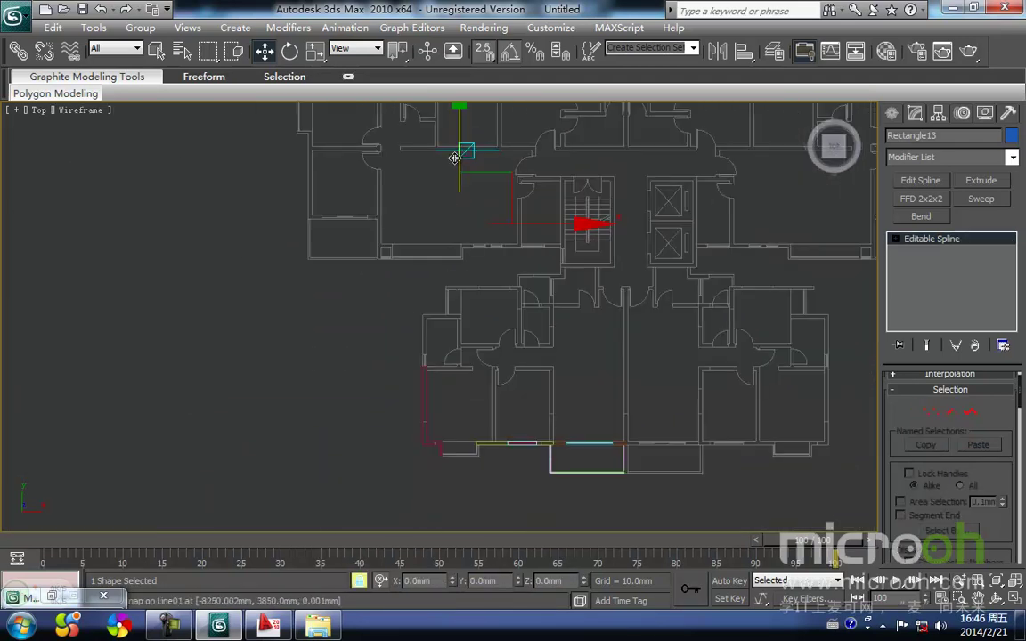
left_click_drag(467, 151, 453, 374)
scroll(458, 441, "up", 3)
middle_click_drag(467, 448, 465, 221)
scroll(463, 372, "up", 4)
middle_click_drag(463, 375, 467, 200)
scroll(463, 209, "up", 4)
scroll(458, 267, "up", 2)
middle_click_drag(457, 269, 424, 407)
left_click_drag(398, 258, 398, 420)
middle_click_drag(644, 319, 355, 339)
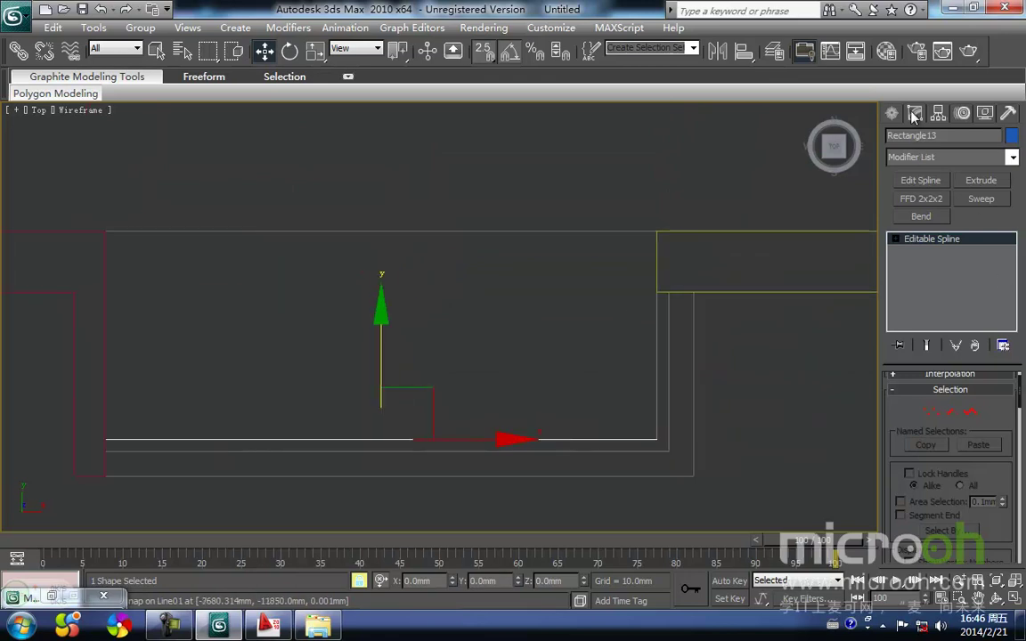
Step: Sweep the frame outline with a section 50 mm long and 50 mm wide
left_click(982, 201)
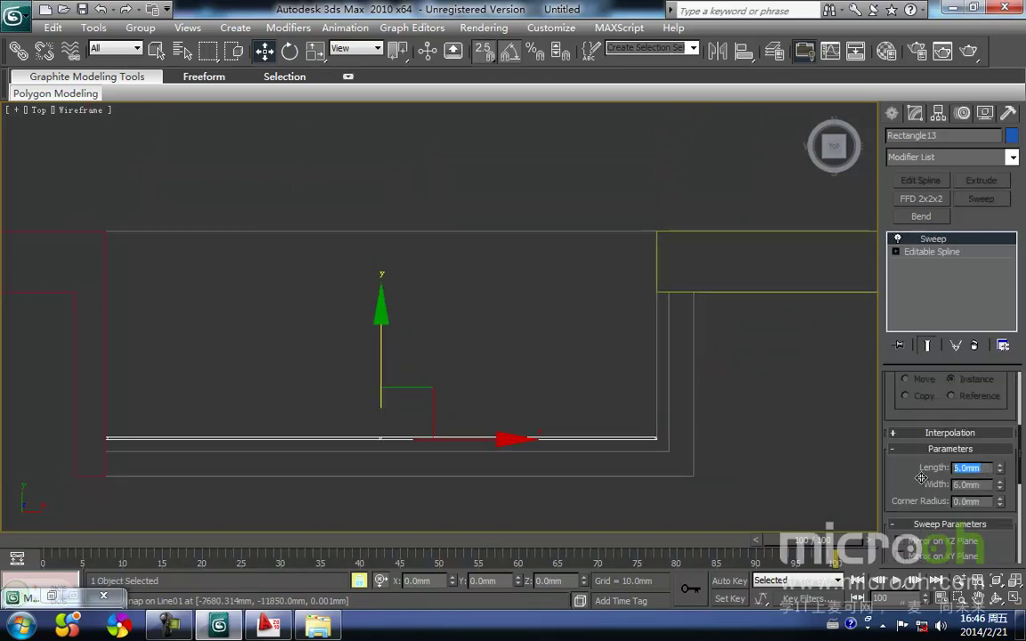
type("50")
key("Tab")
type("5")
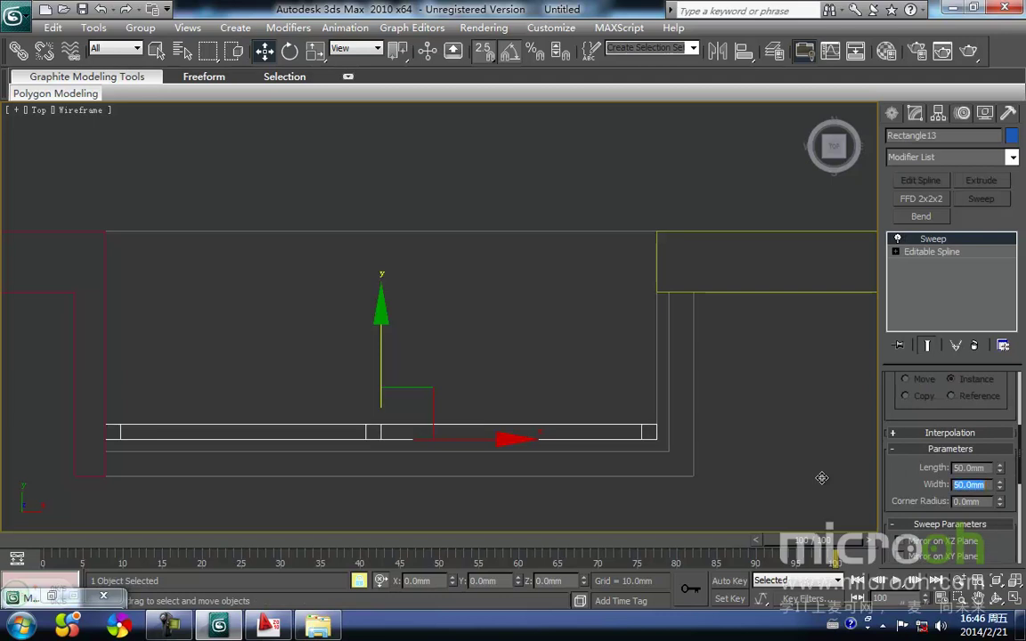
middle_click_drag(599, 463, 652, 396)
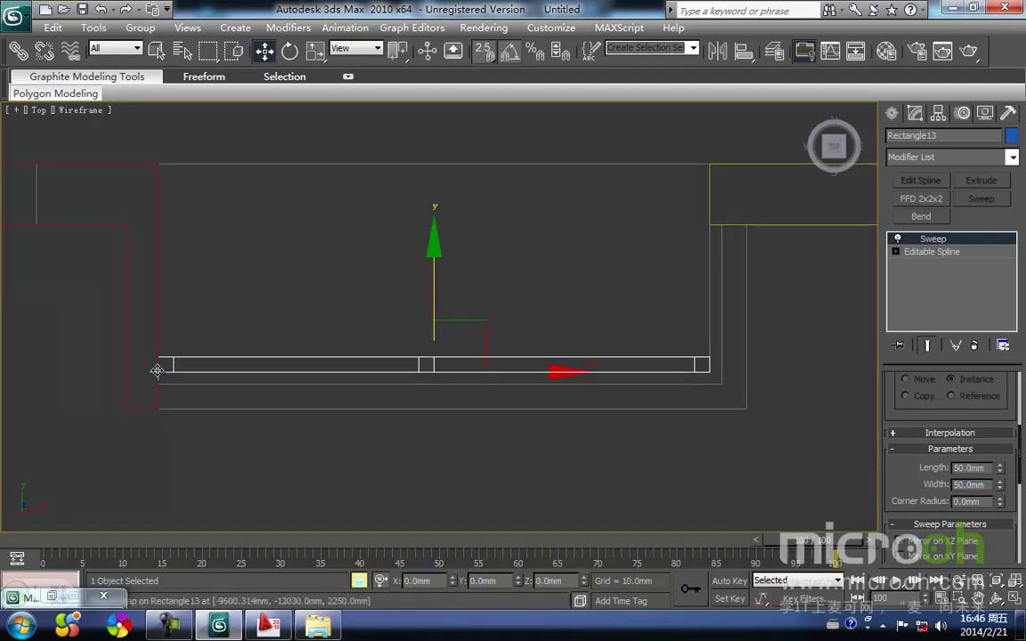
Step: Move the window frame forward onto the bay window's front line in the floor plan
left_click_drag(157, 370, 154, 391)
middle_click_drag(288, 384, 172, 405)
scroll(636, 440, "up", 2)
middle_click_drag(748, 474, 699, 396)
left_click(613, 416)
left_click(595, 363)
scroll(461, 390, "down", 2)
middle_click_drag(461, 390, 542, 419)
key("F3")
key("F3")
Step: Duplicate the front window frame and rotate the copy 90 degrees for the bay's side
mouse_move(434, 348)
left_mouse_down("shift")
mouse_move(500, 258)
mouse_move(479, 268)
left_mouse_up("shift")
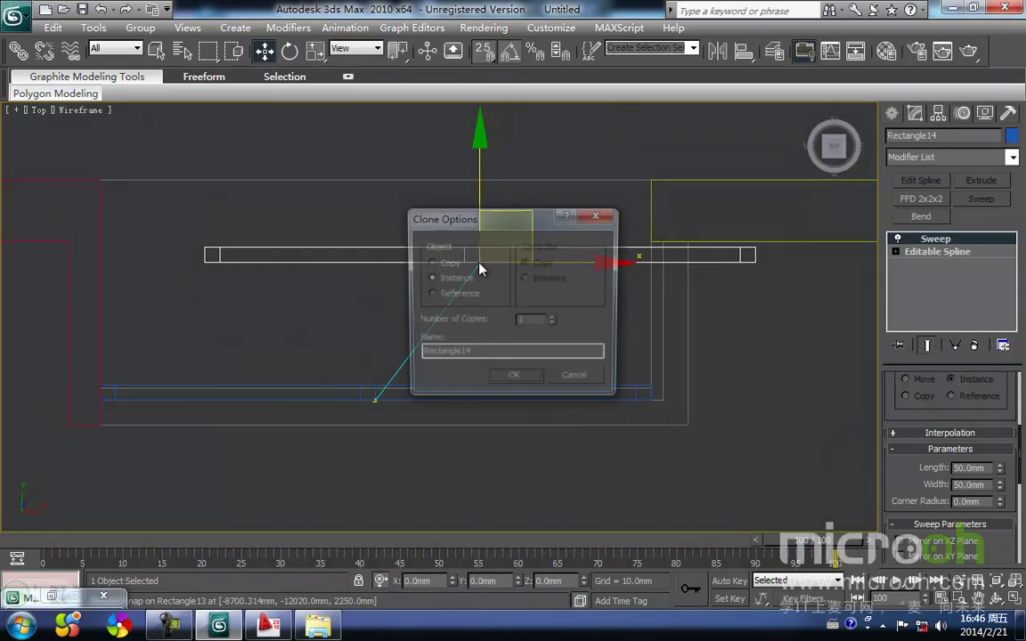
left_click(530, 382)
key("e")
left_click_drag(576, 322, 568, 333)
Step: Move the rotated frame to the bay's outer corner, beside the end of the front frame
key("w")
left_click_drag(472, 326, 643, 196)
scroll(638, 398, "up", 3)
middle_click_drag(673, 430, 553, 369)
middle_click_drag(437, 330, 365, 334)
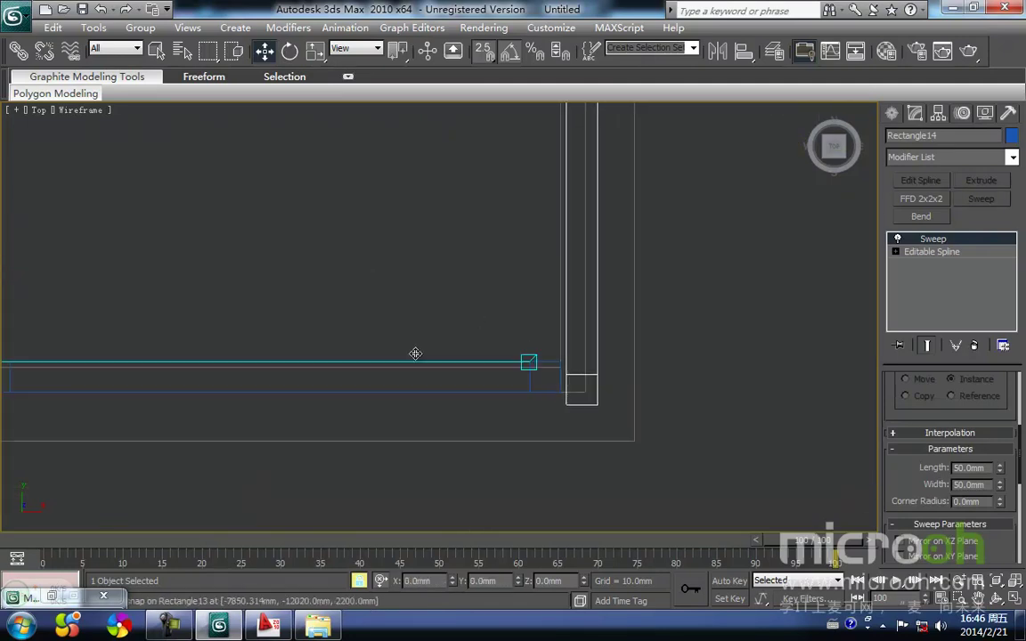
left_click_drag(598, 406, 590, 398)
Step: Delete the middle mullion segment from the side frame's spline
scroll(587, 394, "down", 3)
middle_click_drag(571, 359, 566, 488)
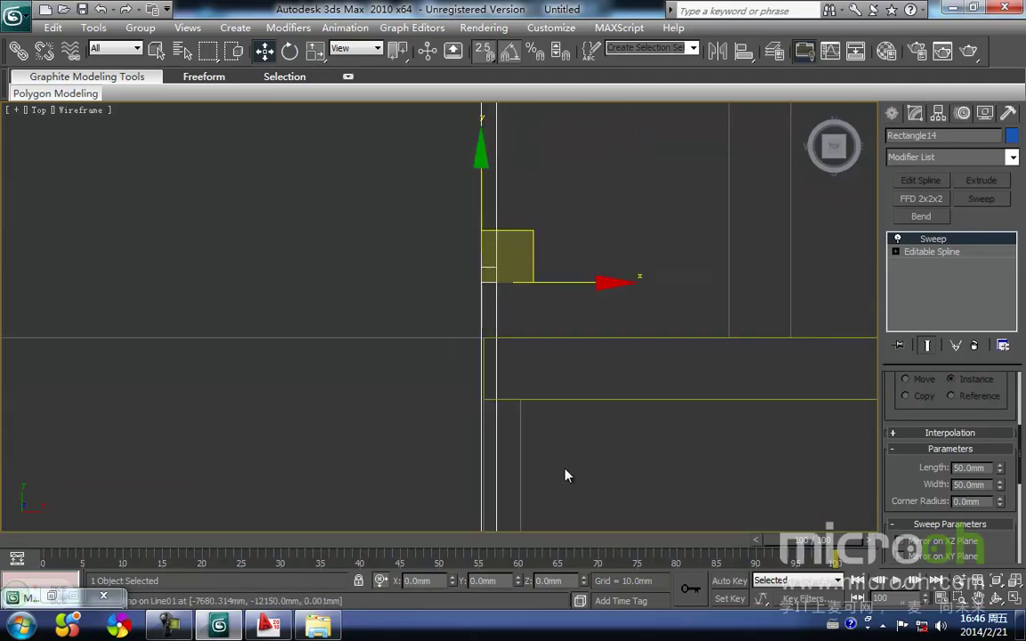
mouse_move(543, 305)
middle_mouse_down()
mouse_move(513, 293)
mouse_move(545, 289)
middle_mouse_up()
middle_click_drag(364, 422, 525, 397)
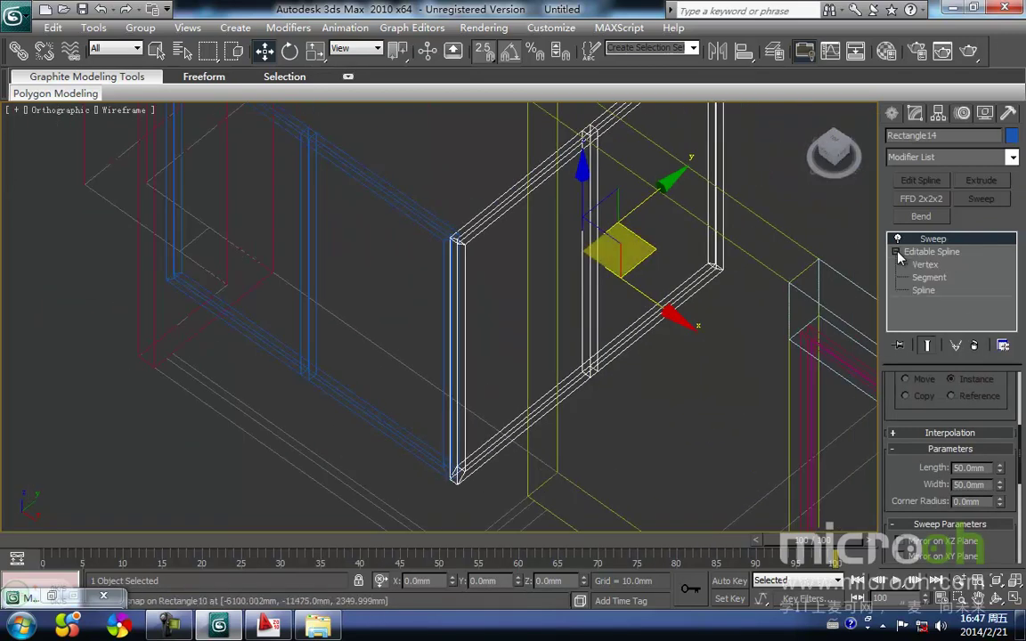
left_click(930, 267)
left_click(931, 279)
middle_click_drag(579, 302, 568, 382)
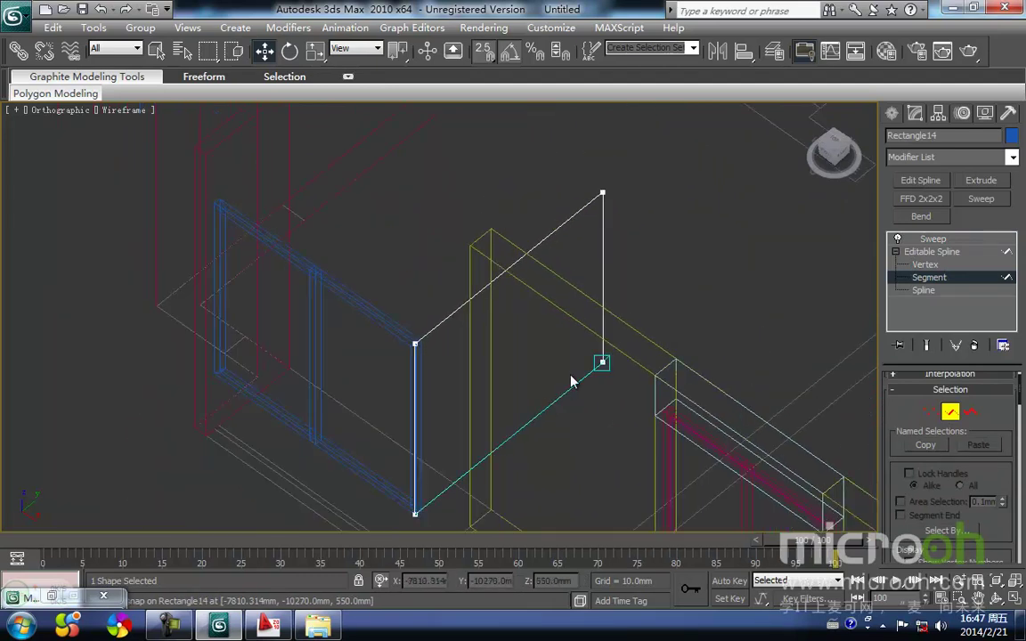
Step: Select all vertices of the side frame's spline in top view and change them to Corner type
key("t")
key("z")
middle_click_drag(513, 359, 521, 366)
scroll(521, 366, "down", 2)
left_click_drag(487, 224, 336, 112)
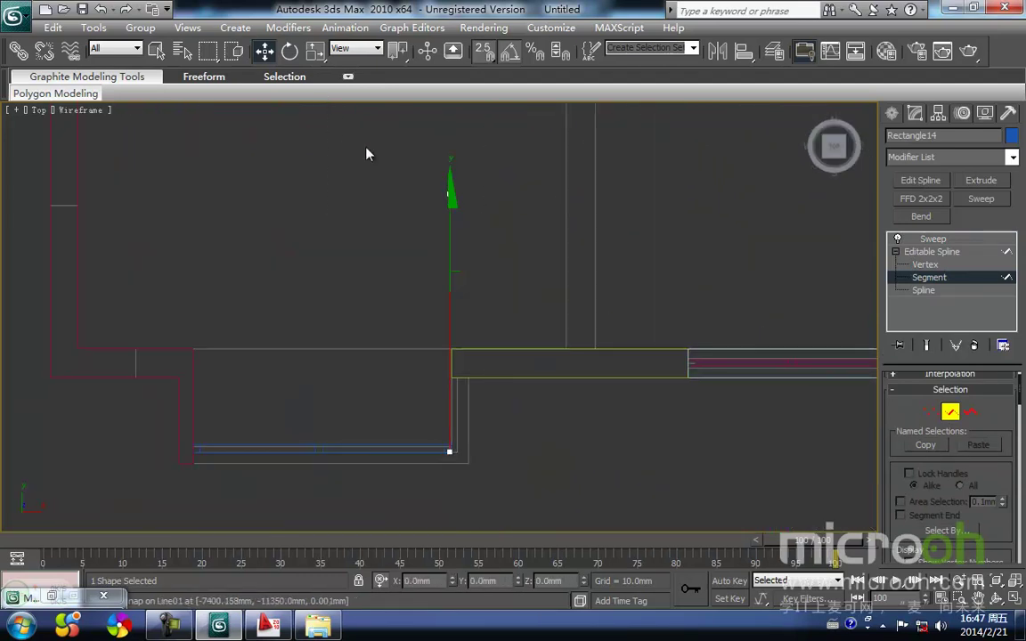
key("1")
left_click_drag(486, 418, 481, 408)
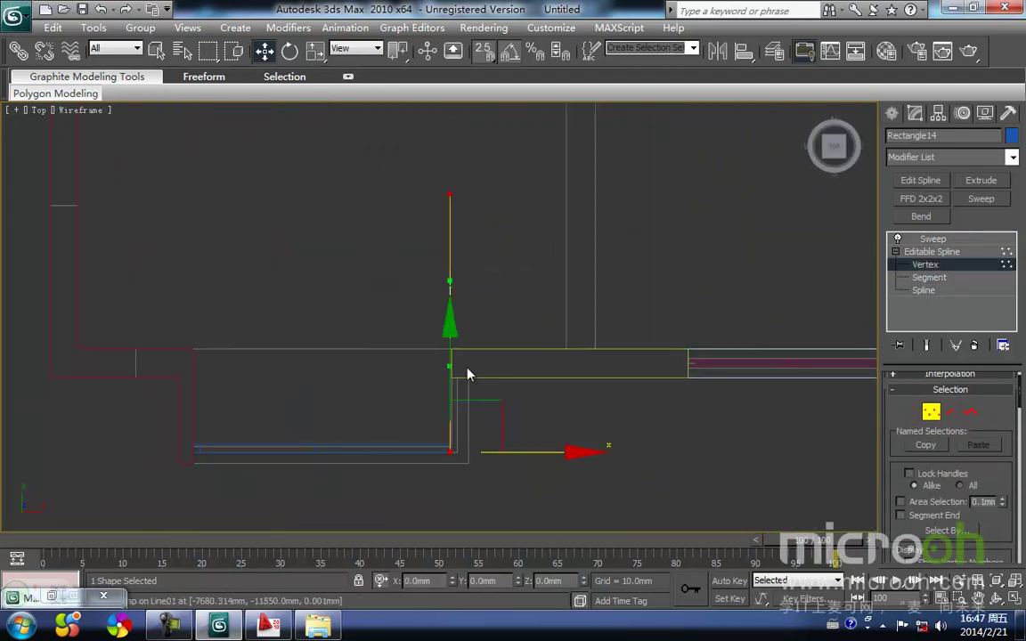
right_click(467, 324)
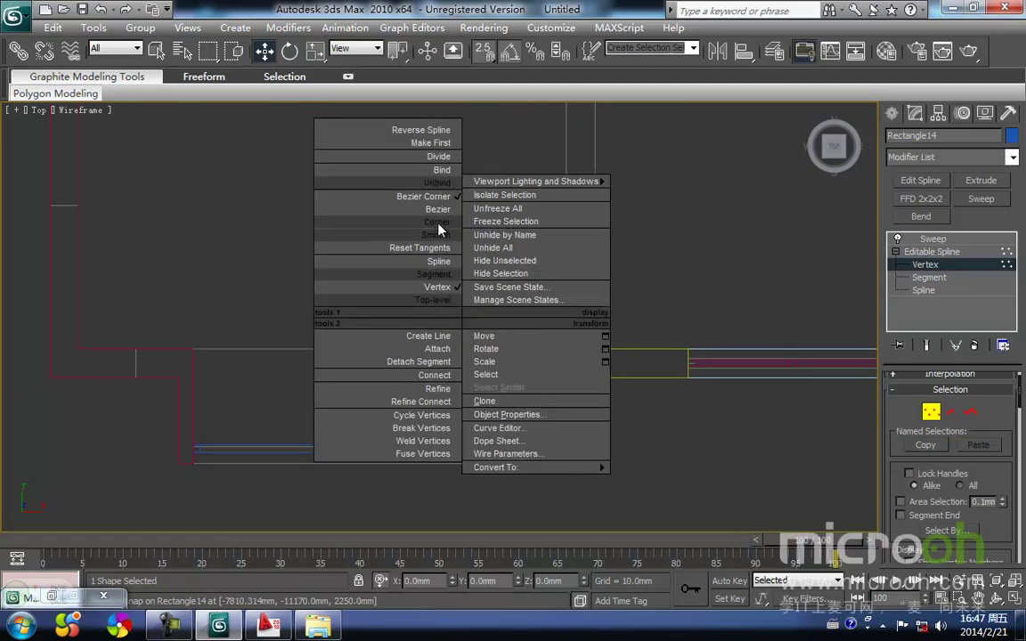
left_click(437, 225)
Step: Shorten the side frame by moving its far vertices to the outer face of the window wall
left_click_drag(520, 242, 415, 172)
key("space")
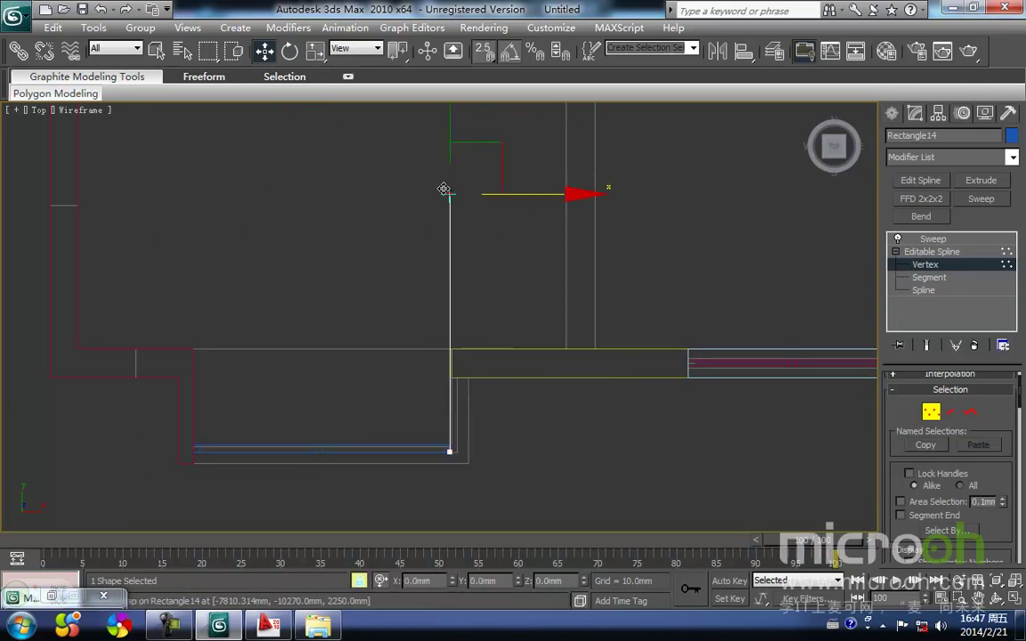
left_click_drag(431, 194, 448, 383)
key("space")
scroll(472, 409, "up", 3)
middle_click_drag(490, 432, 504, 253)
left_click(943, 252)
left_click(933, 239)
Step: Snap the side frame flush against the end of the front frame and check the corner in shaded view
middle_click_drag(582, 448, 629, 315)
key("space")
mouse_move(561, 407)
left_mouse_down()
mouse_move(544, 371)
mouse_move(535, 392)
left_mouse_up()
key("space")
key("space")
left_click(549, 429)
key("F3")
mouse_move(551, 414)
middle_mouse_down()
mouse_move(540, 408)
mouse_move(577, 357)
mouse_move(579, 334)
mouse_move(498, 318)
mouse_move(433, 323)
mouse_move(593, 345)
mouse_move(479, 336)
mouse_move(501, 314)
mouse_move(474, 328)
mouse_move(474, 465)
mouse_move(469, 402)
middle_mouse_up()
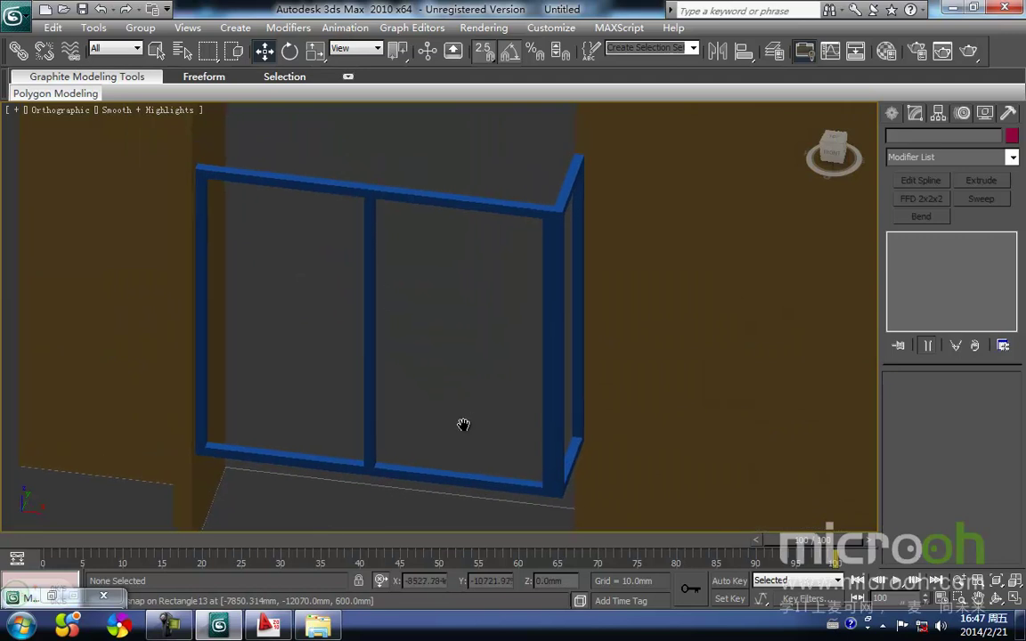
Step: Select the front and side frames together and assign them the 窗框 material
key("t")
scroll(462, 374, "up", 10)
scroll(429, 363, "up", 3)
middle_click_drag(405, 382, 610, 386)
left_click_drag(595, 372, 594, 372)
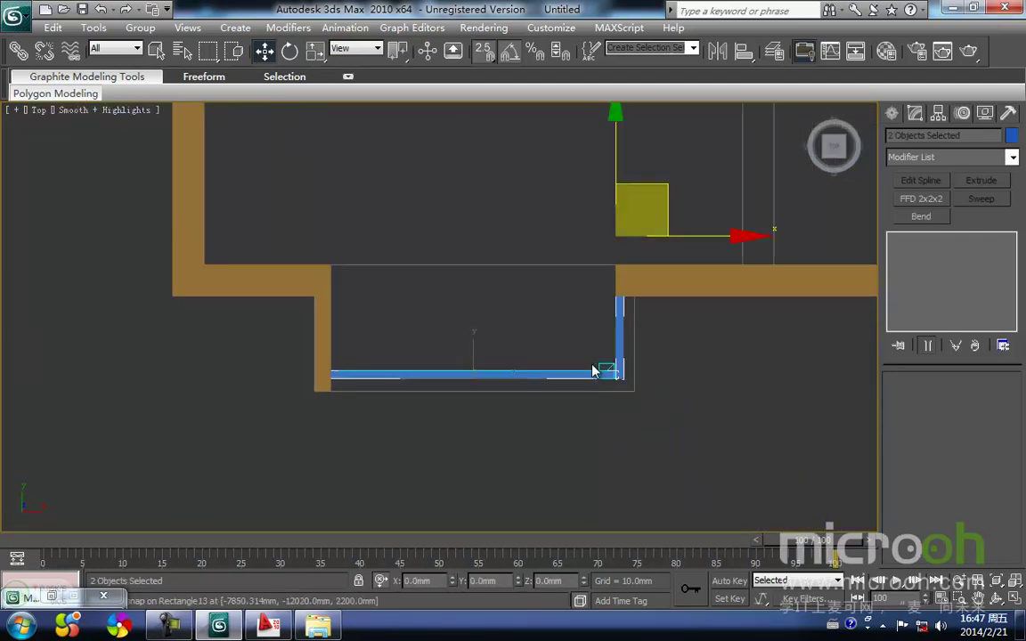
key("m")
left_click(705, 174)
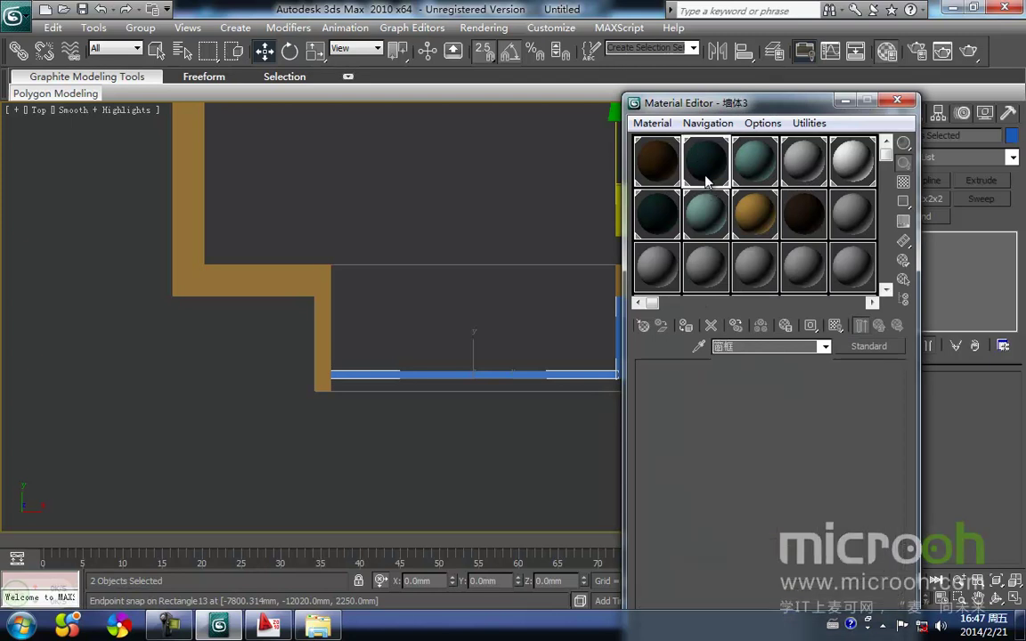
left_click(685, 325)
left_click(574, 429)
left_click(841, 103)
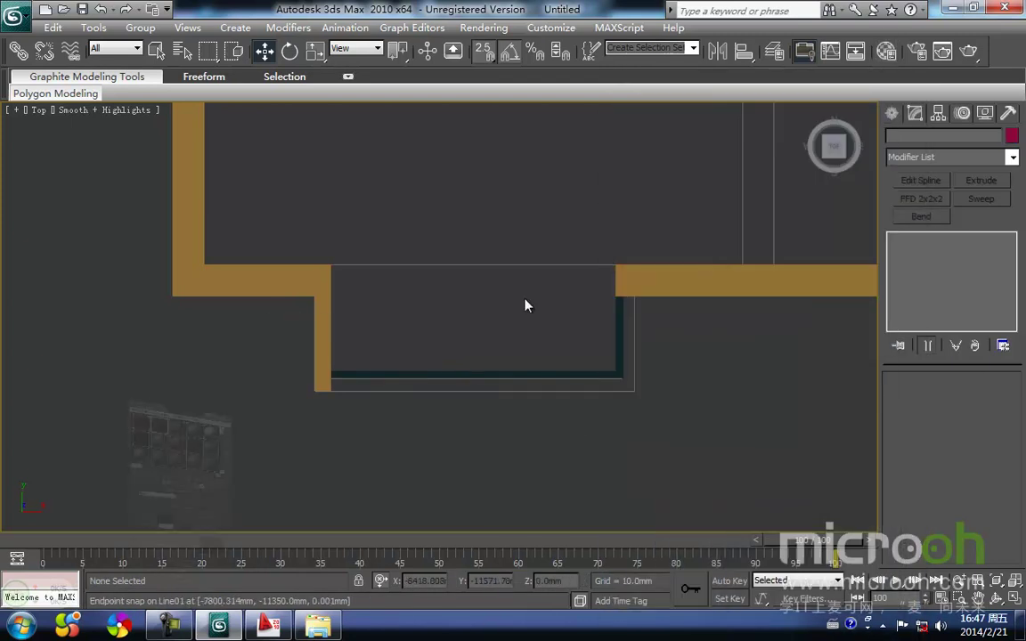
Step: Draw an L-shaped line along the centre of the front and side frames, from the corner wall to the side frame's end
middle_click_drag(467, 311, 504, 301)
key("F3")
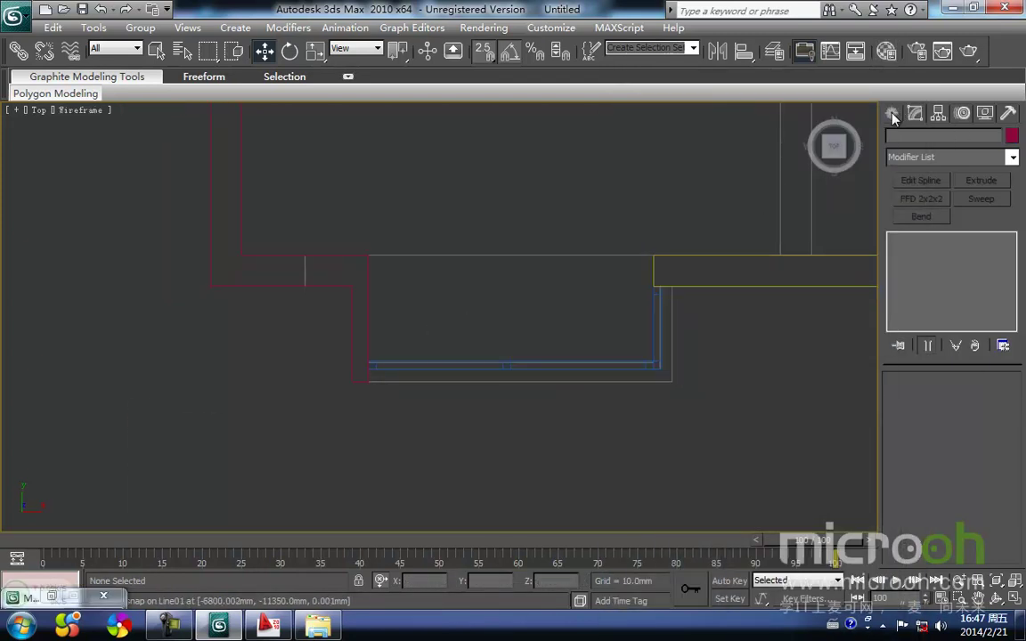
left_click(892, 115)
left_click(921, 230)
scroll(428, 334, "up", 6)
left_click(350, 282)
key("i")
scroll(441, 318, "down", 2)
key("i")
scroll(438, 317, "down", 2)
key("i")
scroll(440, 318, "up", 4)
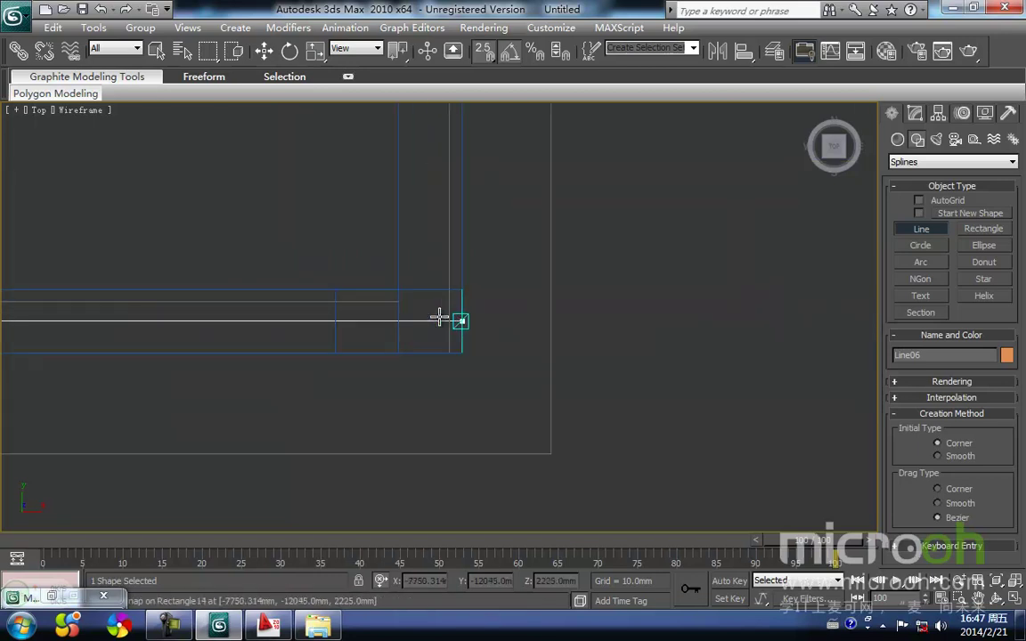
left_click(427, 321)
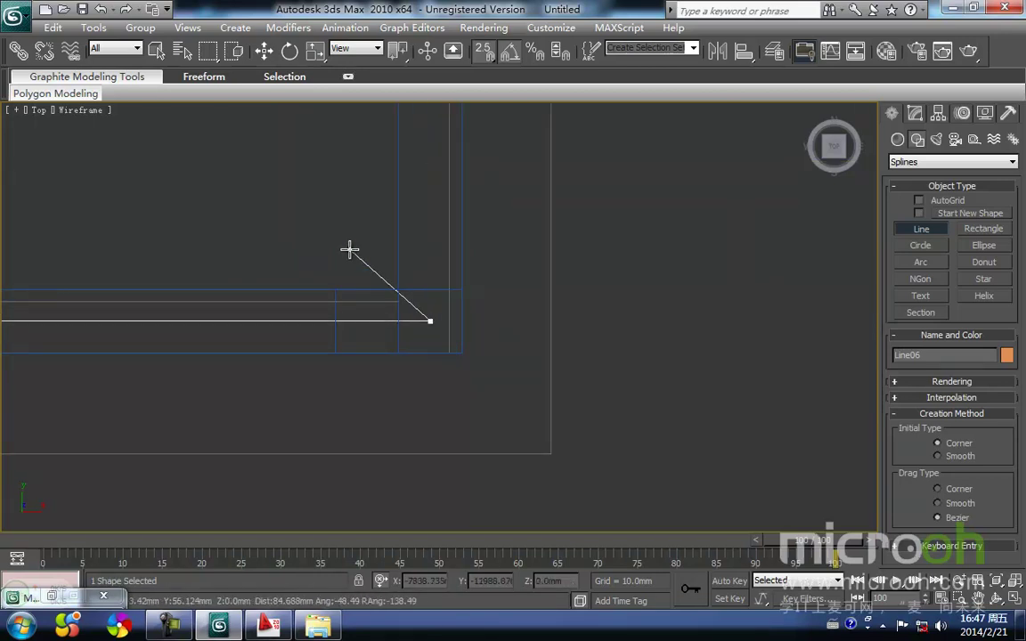
scroll(350, 250, "down", 3)
scroll(478, 131, "up", 2)
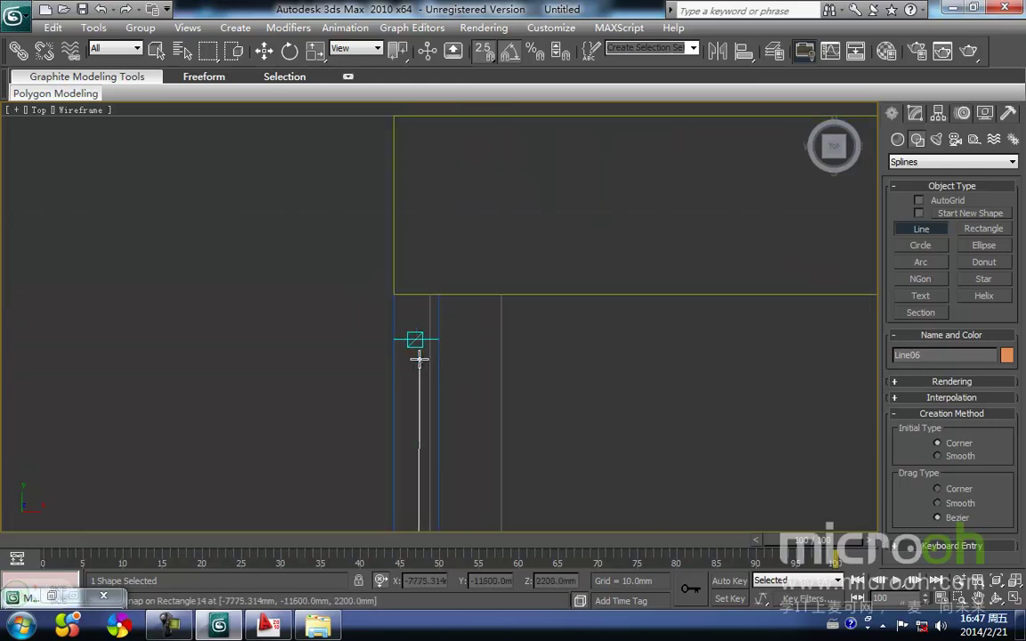
left_click(415, 339)
right_click(628, 454)
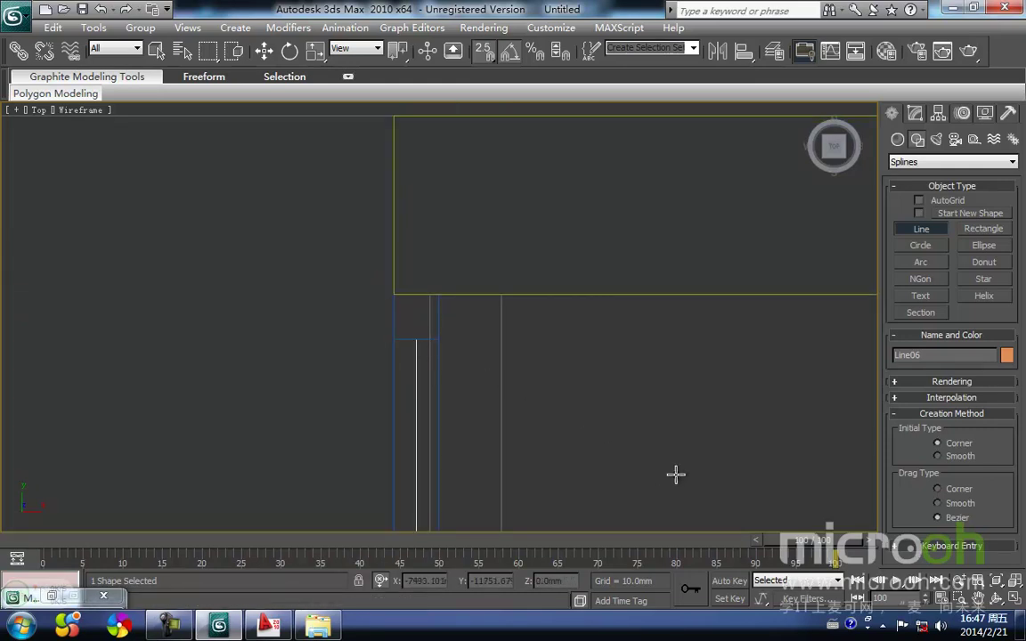
Step: Sweep the L-shaped line into a glass pane with a section 1600 mm long and 5 mm wide
left_click(914, 113)
left_click(993, 199)
middle_click_drag(465, 360, 570, 295)
scroll(571, 295, "down", 1)
middle_click_drag(543, 330, 609, 257)
scroll(609, 257, "down", 2)
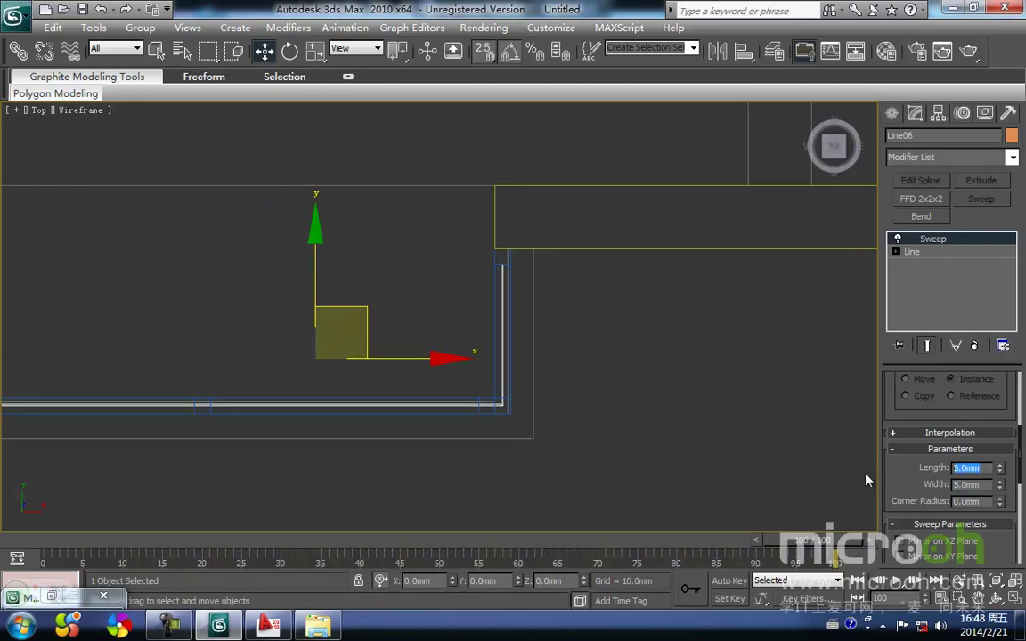
type("1600")
key("Return")
Step: Move the glass pane vertically in front view to fit inside the bay window frames, checking it shaded
key("f")
key("z")
middle_click_drag(325, 351, 333, 402)
scroll(336, 397, "down", 3)
middle_click_drag(346, 307, 360, 482)
key("space")
left_click_drag(486, 345, 359, 180)
key("F3")
scroll(521, 325, "down", 3)
middle_click_drag(525, 341, 424, 334, "alt")
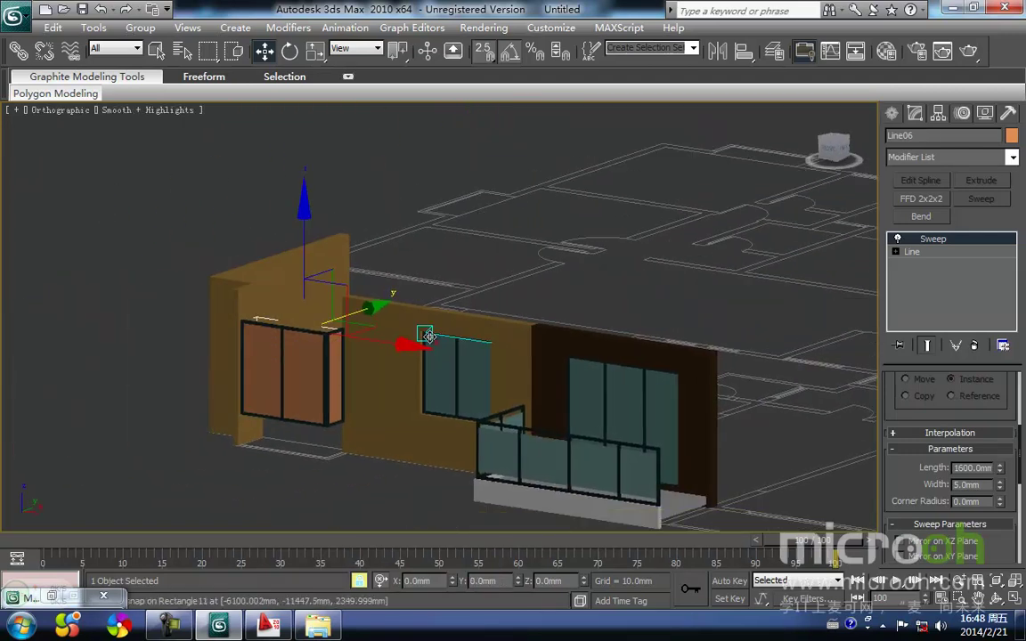
Step: Assign the 玻璃 material to the bay window glass and look over the facade
key("m")
left_click(743, 171)
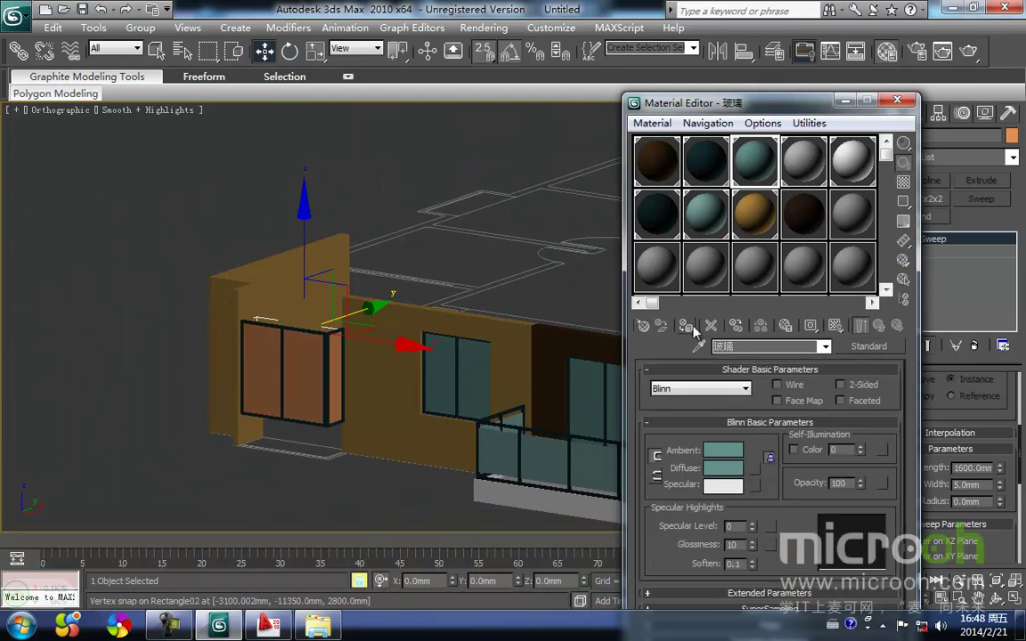
left_click(685, 326)
middle_click_drag(439, 260, 406, 338)
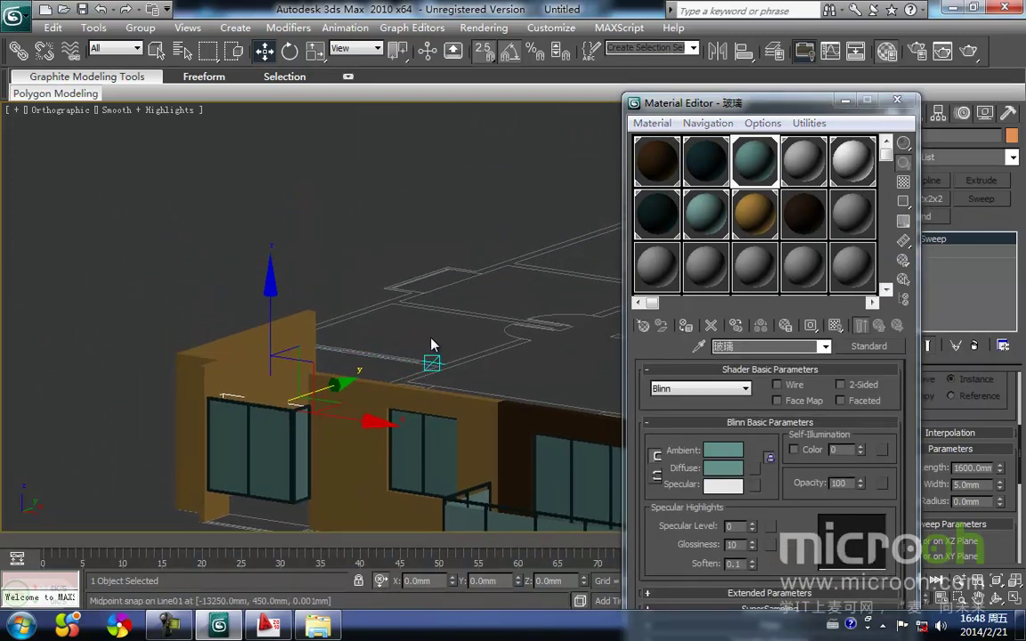
left_click(428, 344)
left_click(845, 100)
scroll(366, 268, "down", 6)
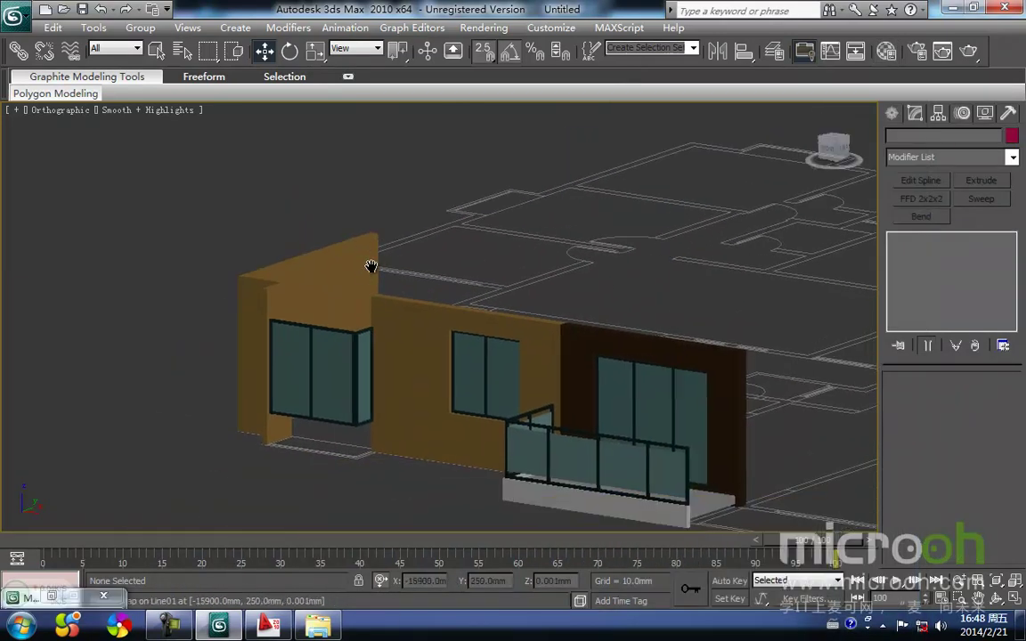
middle_click_drag(516, 435, 337, 402, "alt")
scroll(337, 398, "up", 5)
middle_click_drag(254, 412, 481, 384)
left_click(893, 114)
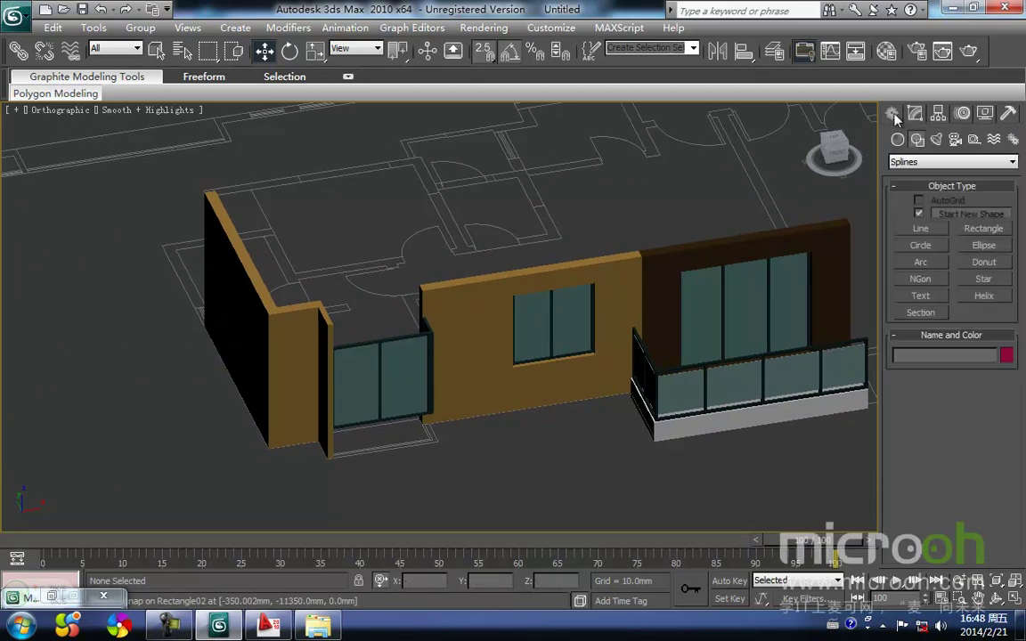
Step: With Start New Shape off, draw a rectangle 800 mm long and 1920 mm wide over the bay window's outline in the top-view floor plan
left_click(919, 214)
left_click(984, 228)
middle_click_drag(387, 403, 449, 367)
key("t")
key("z")
scroll(418, 311, "up", 3)
scroll(419, 311, "up", 6)
middle_click_drag(325, 377, 377, 362)
key("F3")
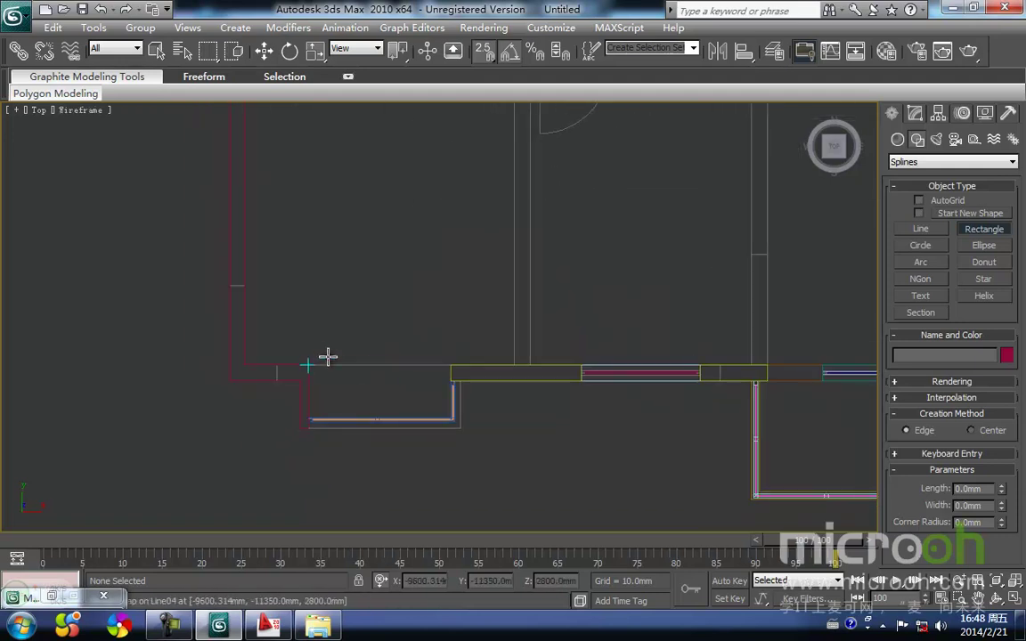
left_click_drag(308, 365, 464, 431)
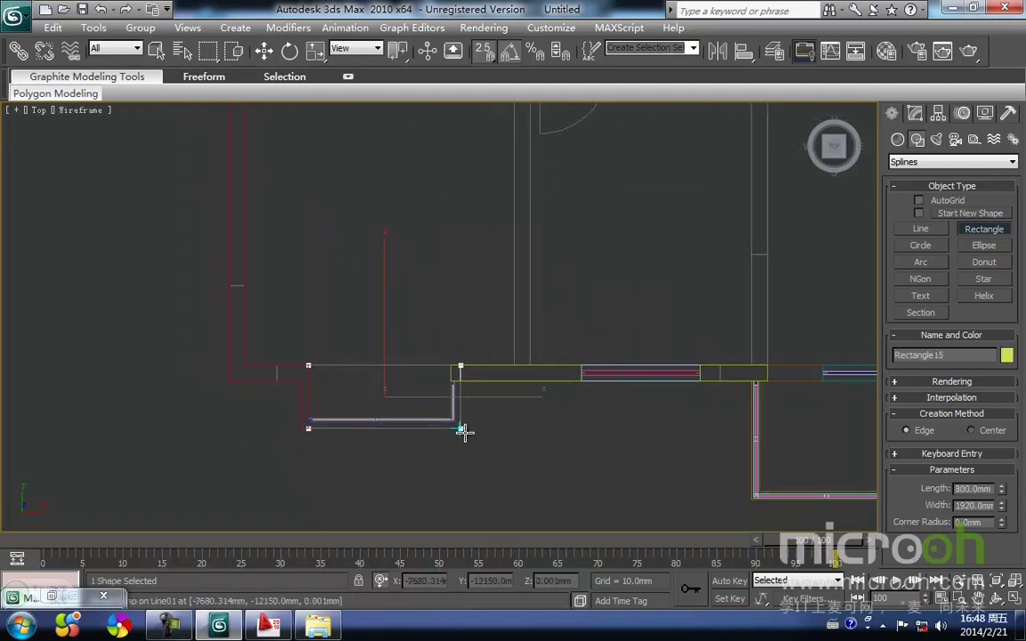